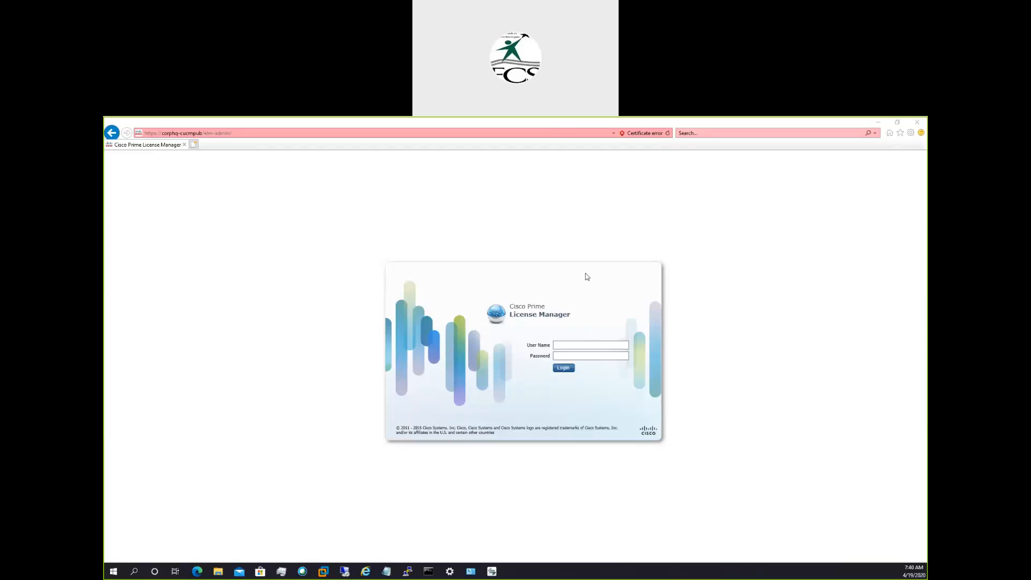
Open the corphq-cucmpub server in a new browser tab and go to its Cisco Unified Communications Manager administration login page.
left_click(563, 342)
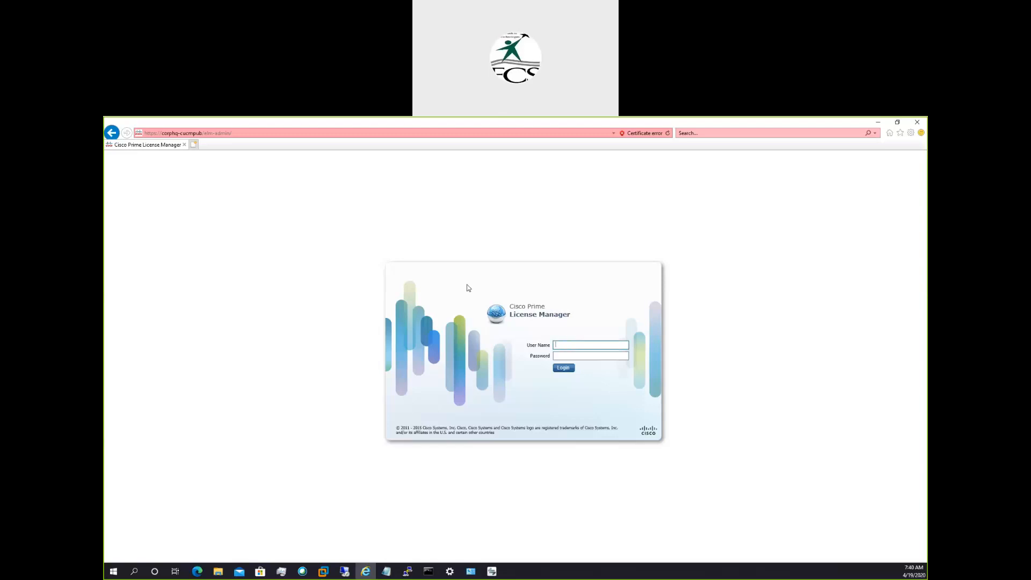
left_click(196, 147)
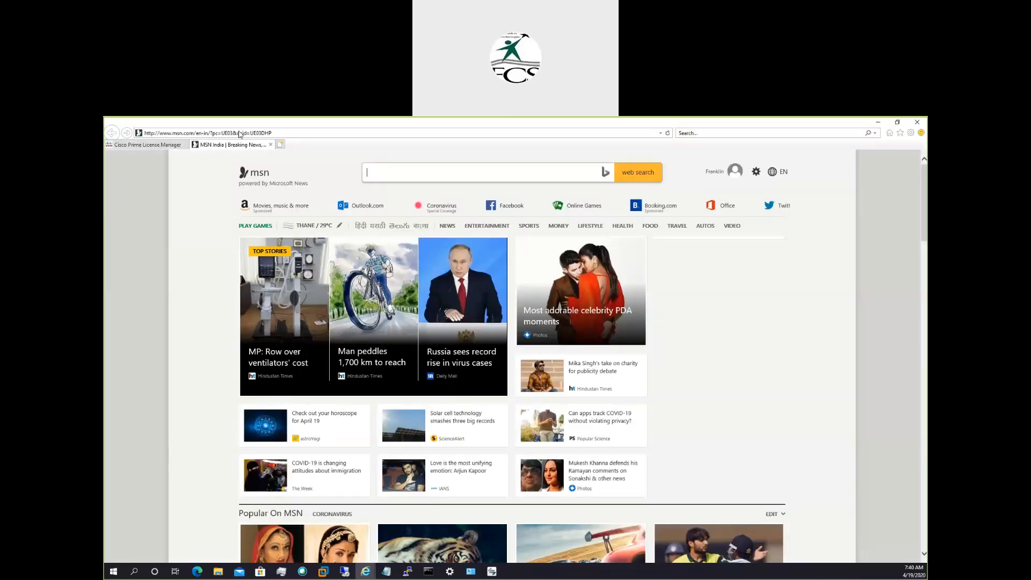
left_click(239, 134)
type("corphq-cucmpub/")
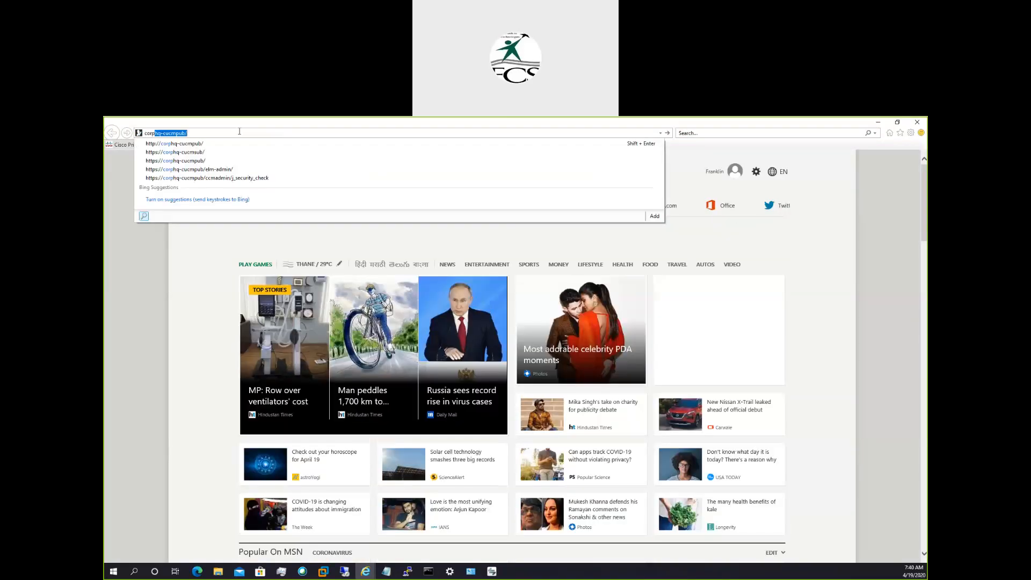
key("Return")
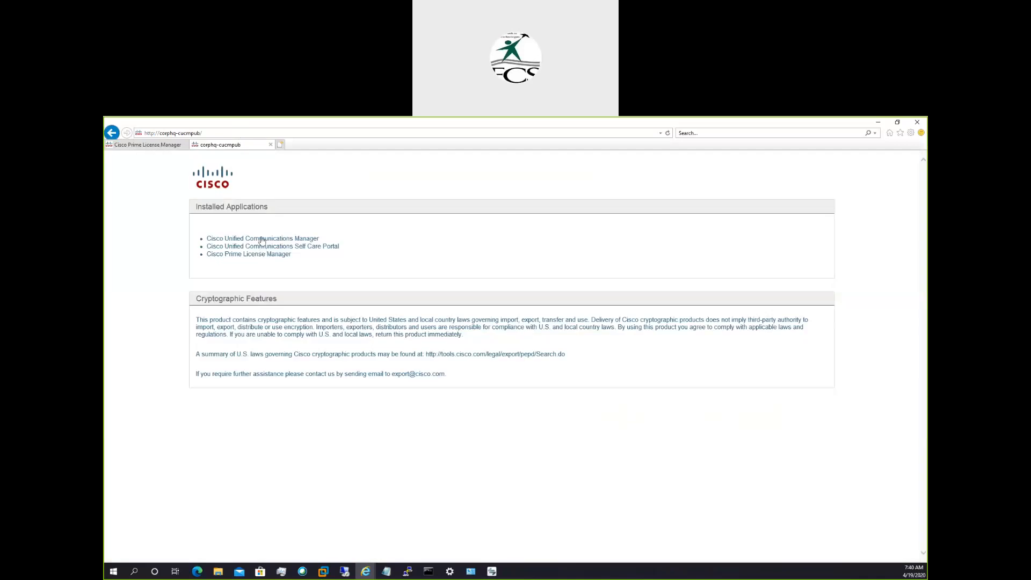
left_click(262, 240)
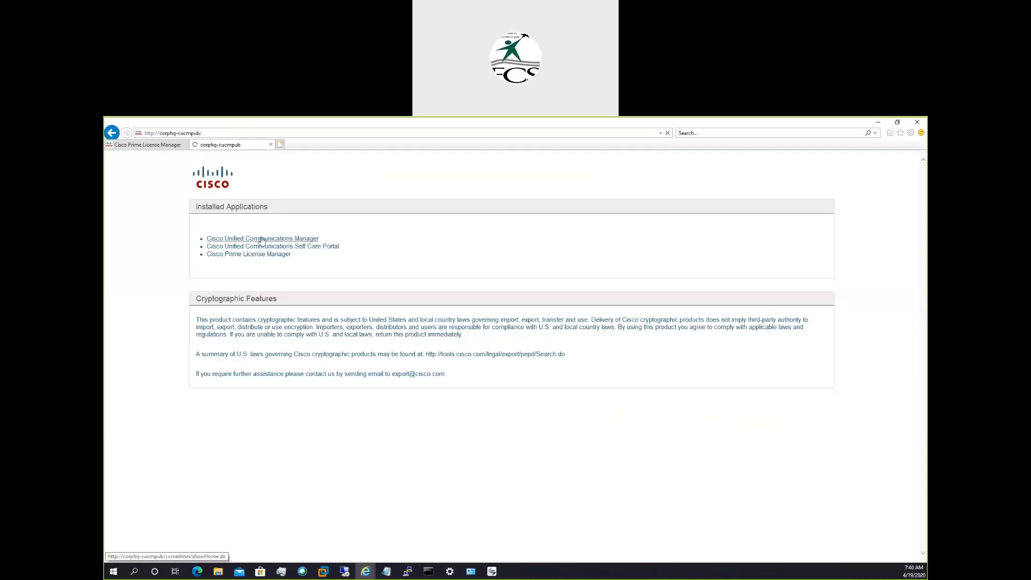
left_click(176, 259)
left_click(198, 337)
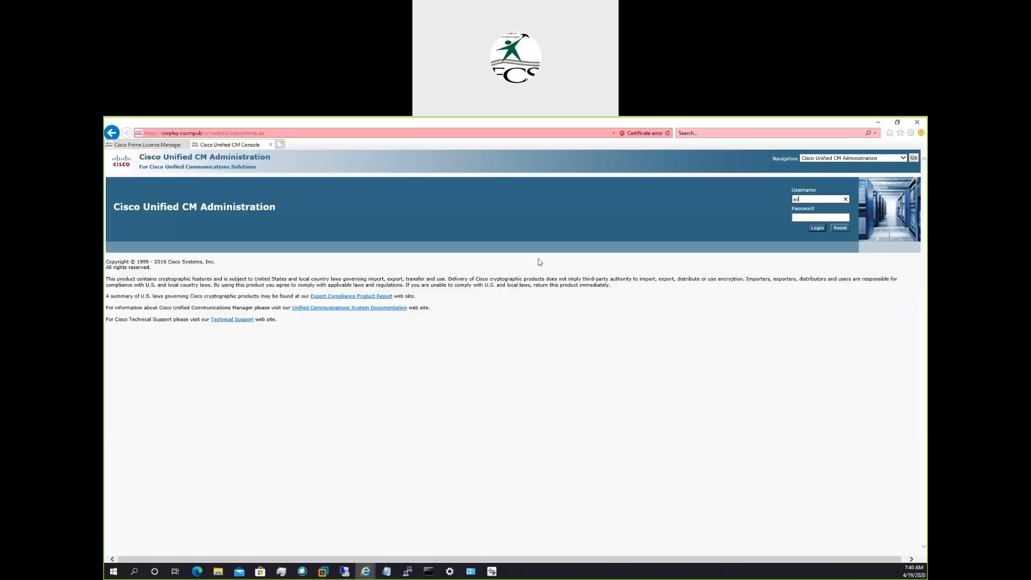
Log in to Cisco Unified CM Administration as admin with the account password and dismiss the offer to store it.
type("min")
key("Tab")
type("c")
key("Return")
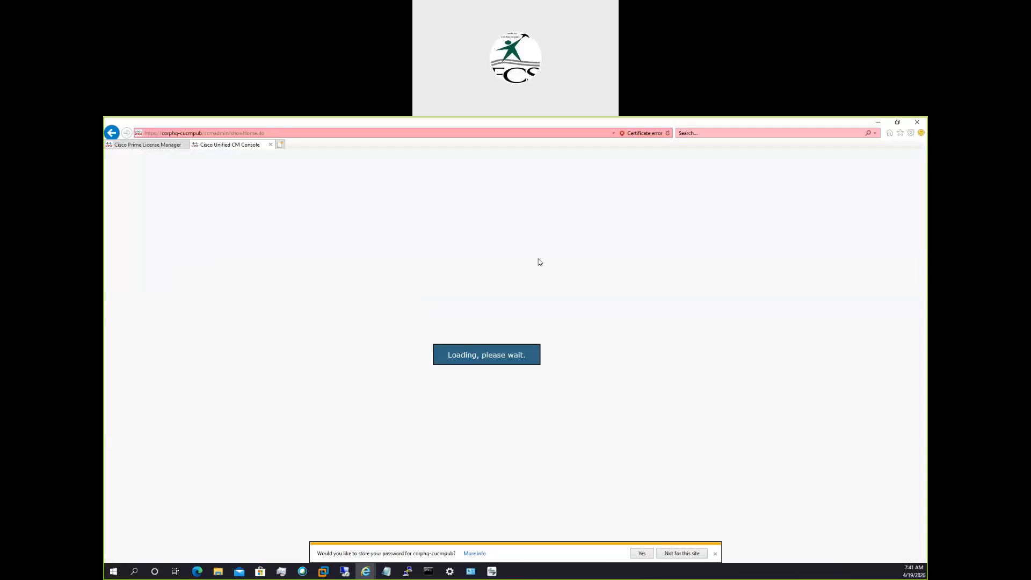
left_click(715, 553)
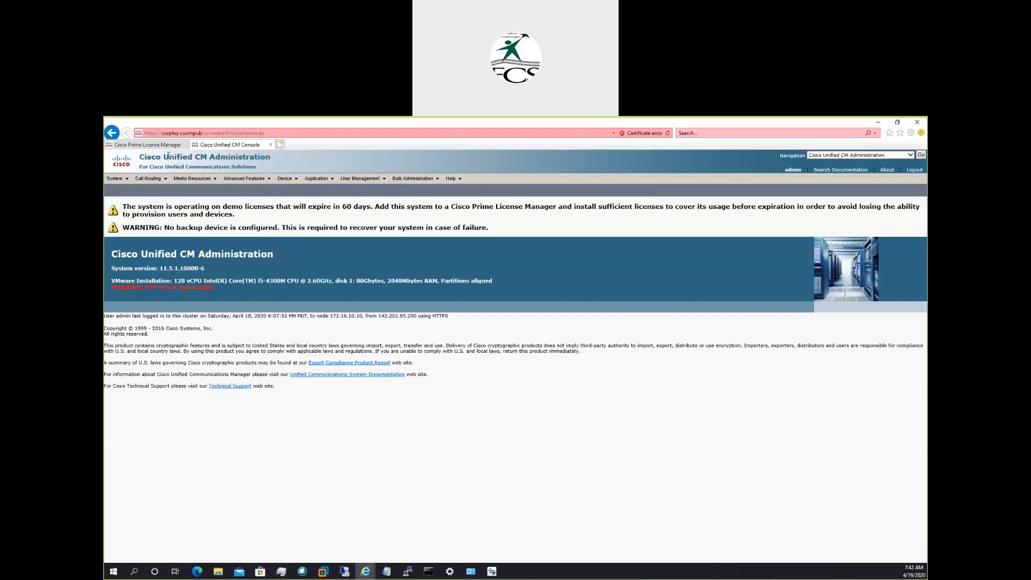
Log in to Cisco Prime License Manager as admin with the account password and close the Getting Started window.
left_click(156, 145)
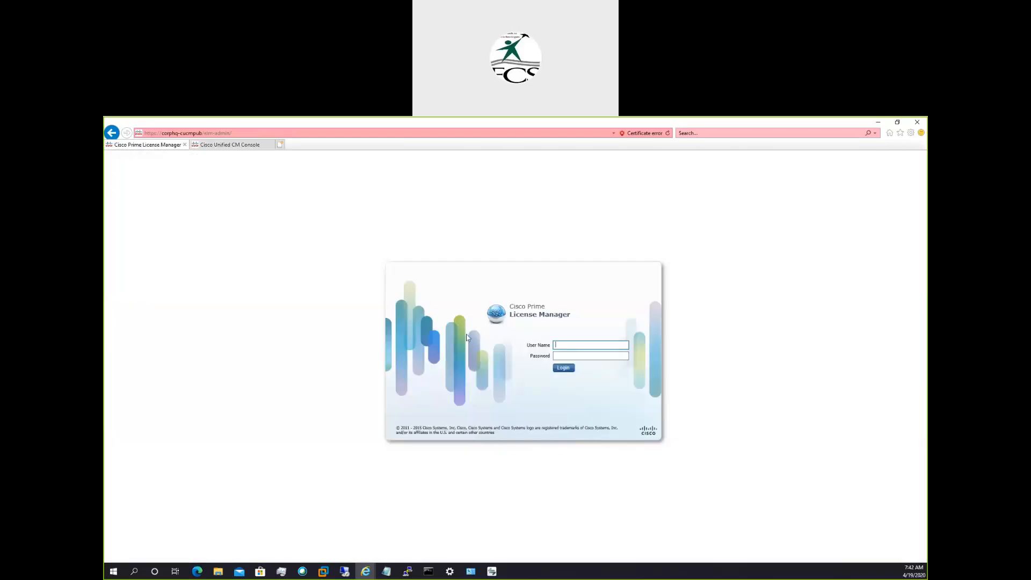
type("admin")
key("Tab")
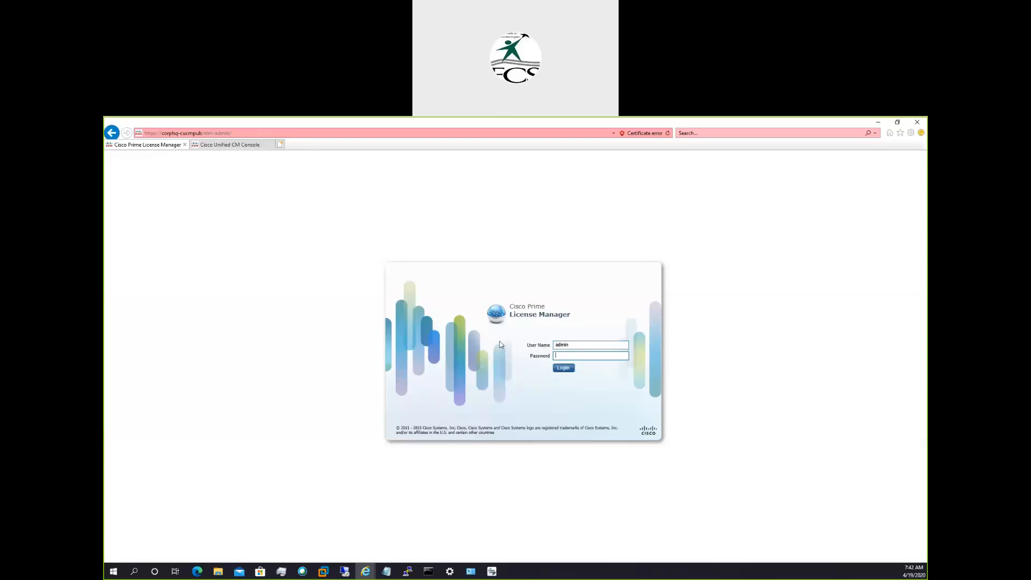
key("ctrl+v")
left_click(564, 368)
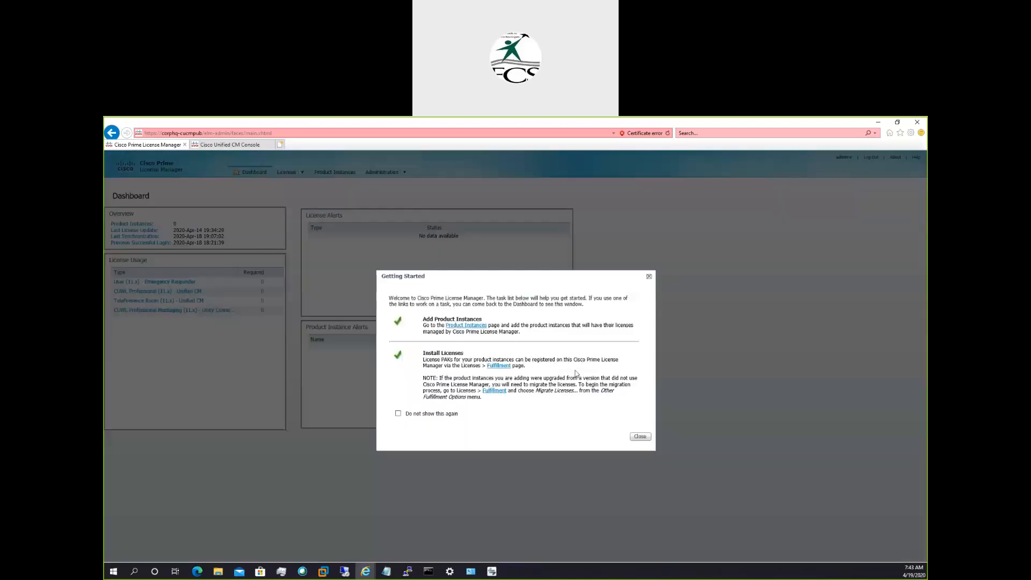
left_click(639, 436)
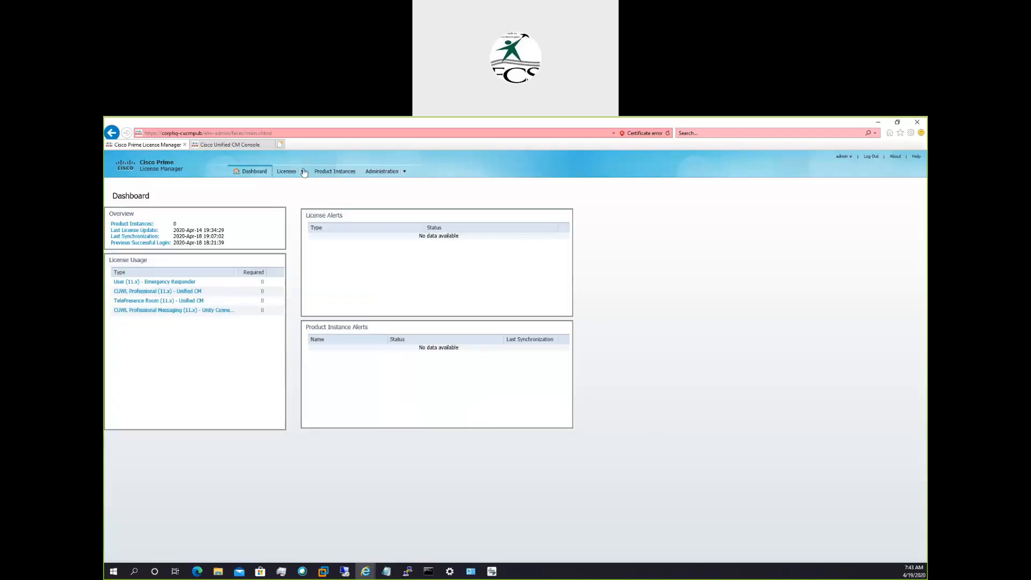
Open the License Fulfillment page and look at the other fulfillment options.
left_click(303, 172)
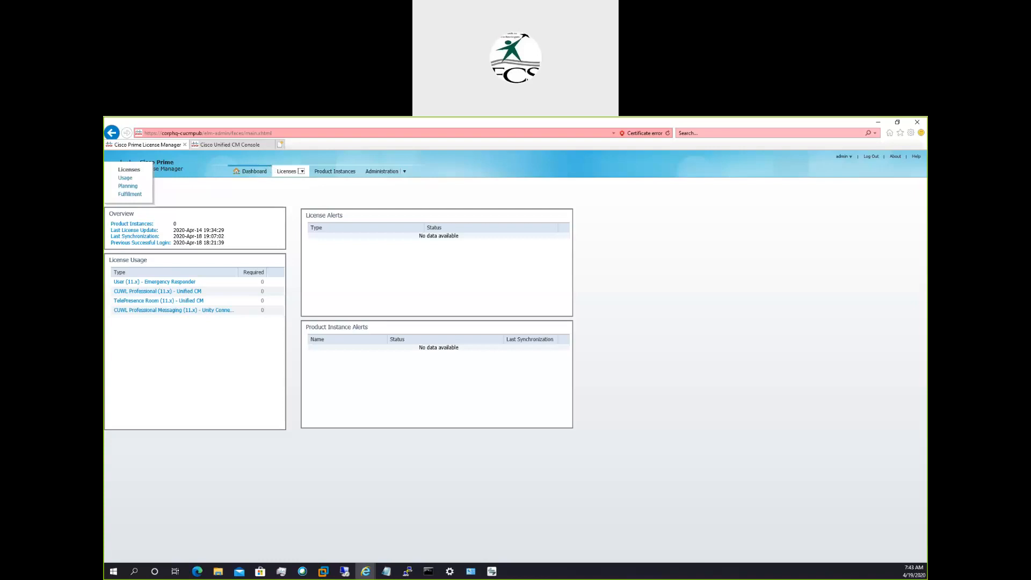
left_click(299, 172)
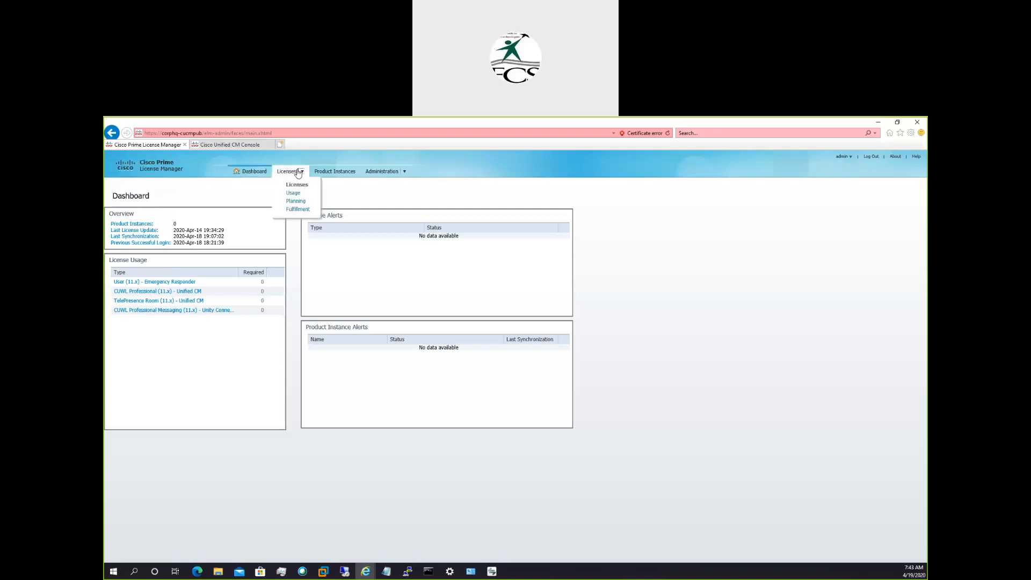
left_click(295, 211)
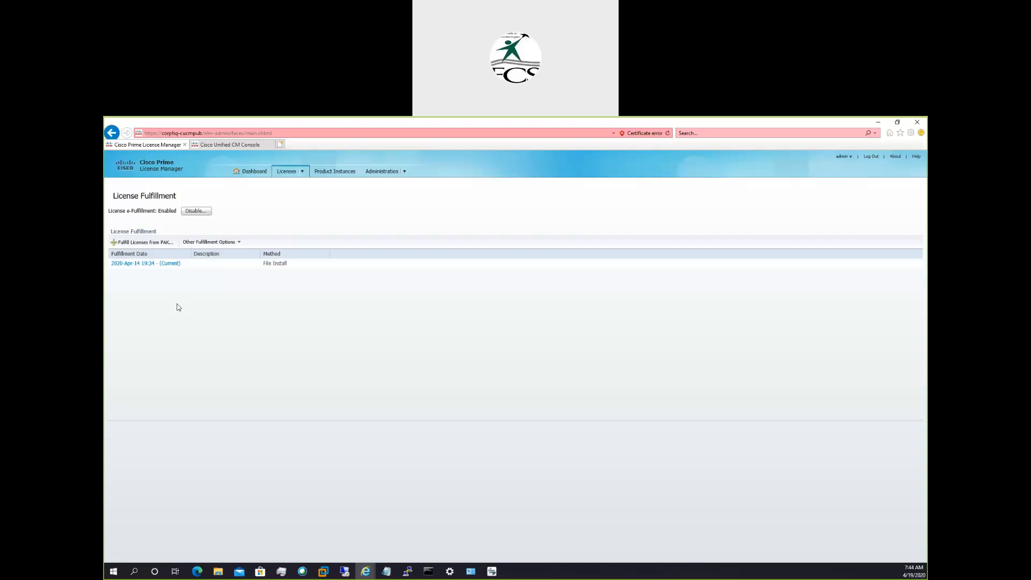
left_click(231, 244)
Start adding a product instance named CorpHQ-CUCMPub with the product type Unified CM.
left_click(295, 176)
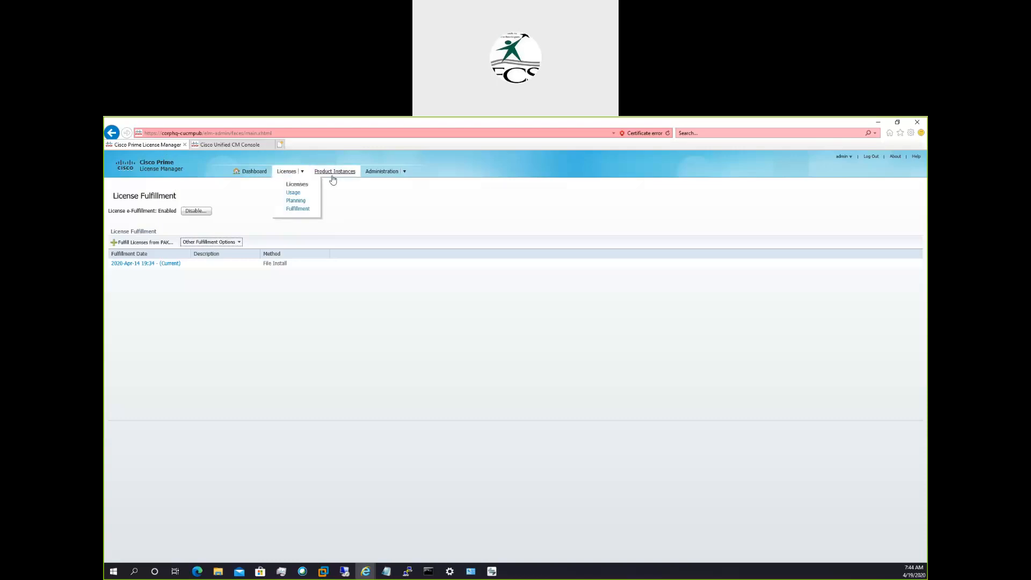
left_click(334, 173)
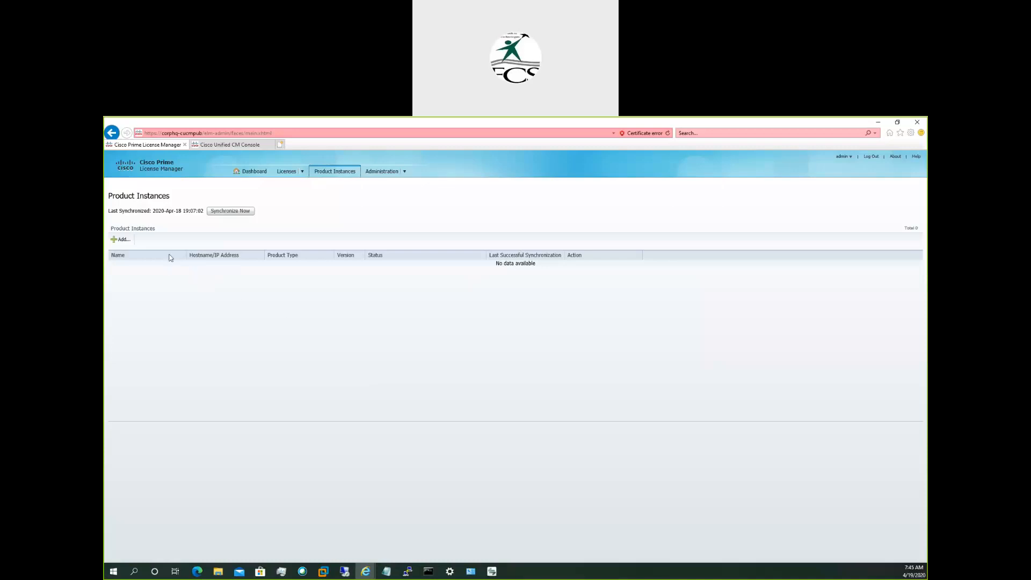
left_click(119, 239)
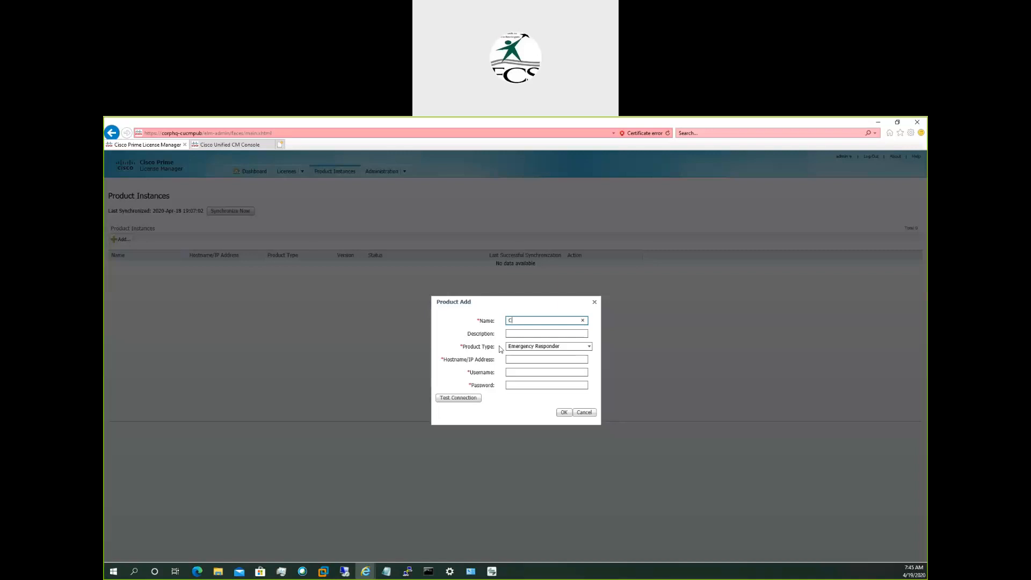
type("CorpHQ-CUCMPub")
key("ctrl+a")
key("ctrl+c")
left_click(526, 347)
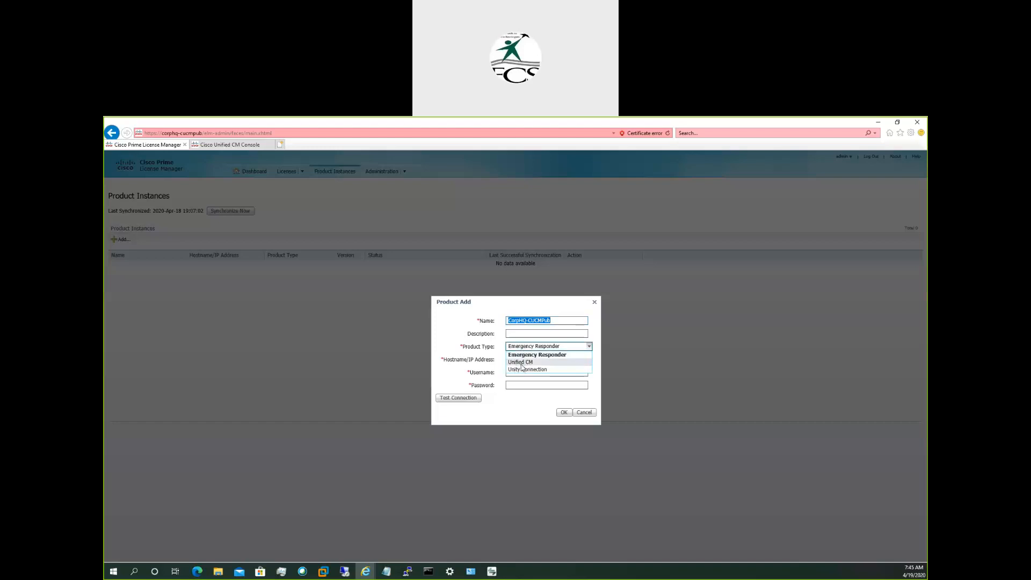
left_click(522, 363)
Enter CorpHQ-CUCMPub as the product's hostname, admin as its username, and the account password.
left_click(521, 357)
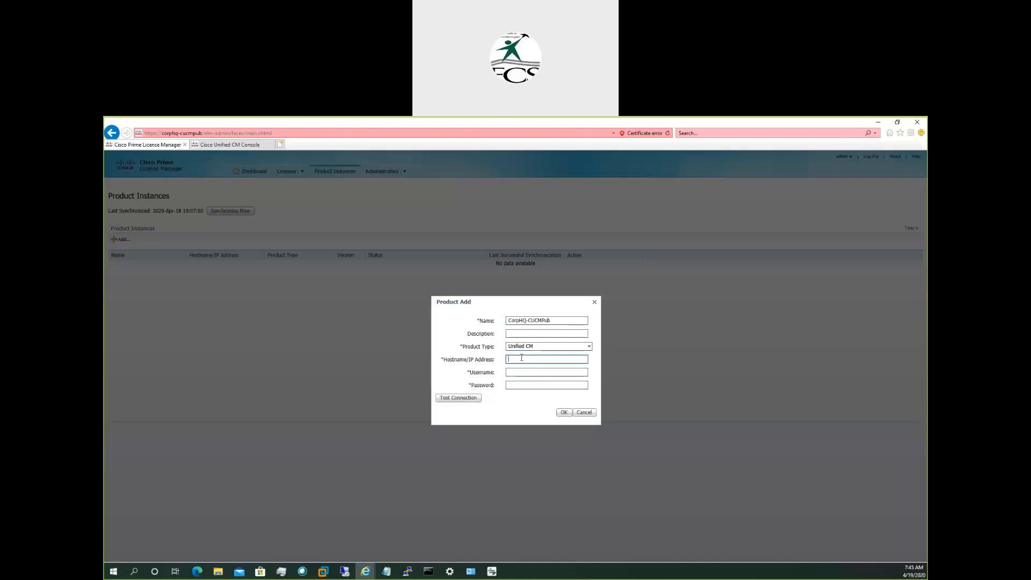
key("ctrl+v")
key("Tab")
type("admin")
key("Tab")
type("••••••••••")
Test the connection to the CorpHQ-CUCMPub server and save it as a product instance.
left_click(464, 400)
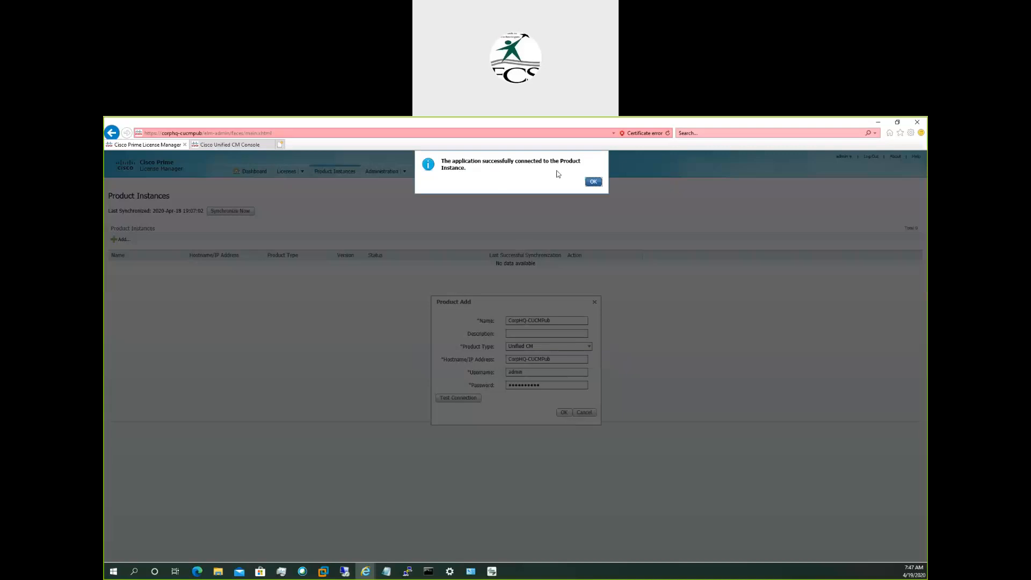
left_click(593, 182)
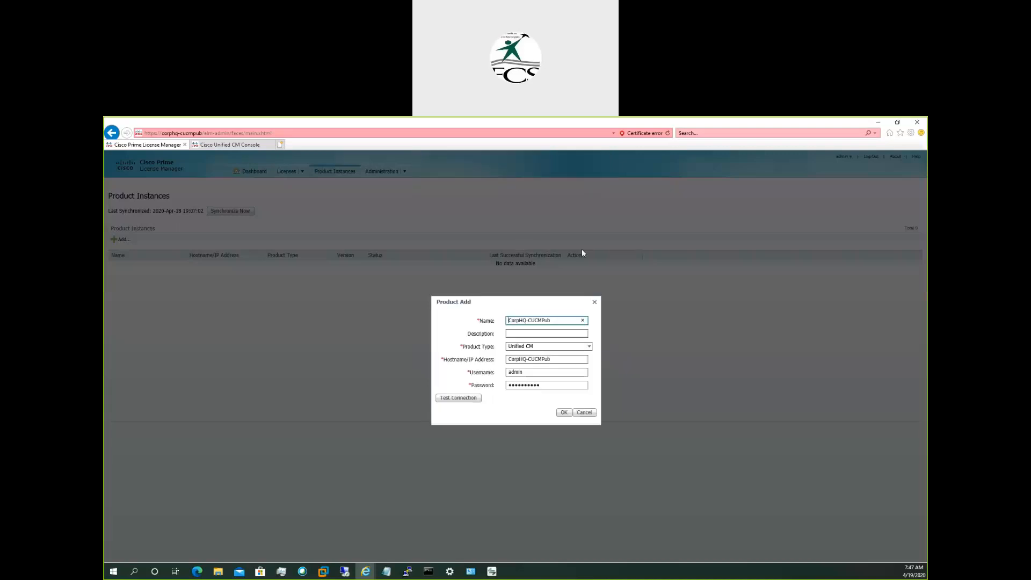
left_click(561, 412)
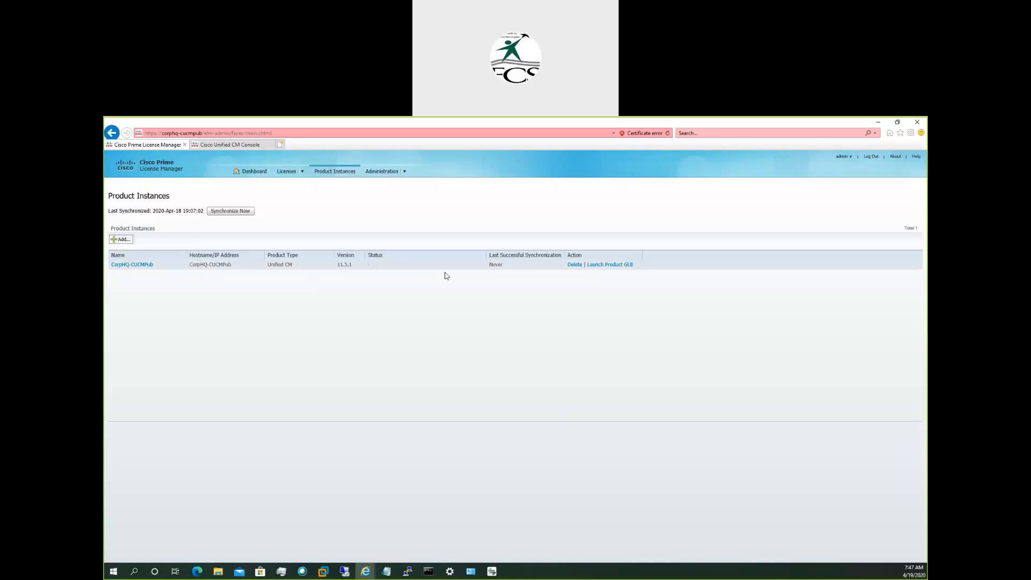
Synchronize the product instances in License Manager and reload the Cisco Unified CM Administration home page to check its license warnings.
left_click(222, 211)
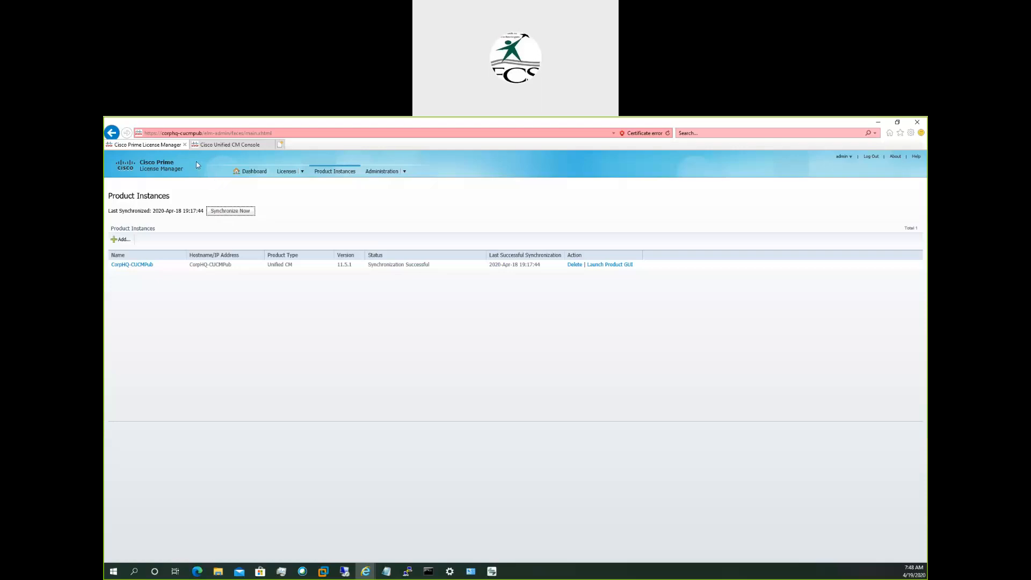
left_click(204, 146)
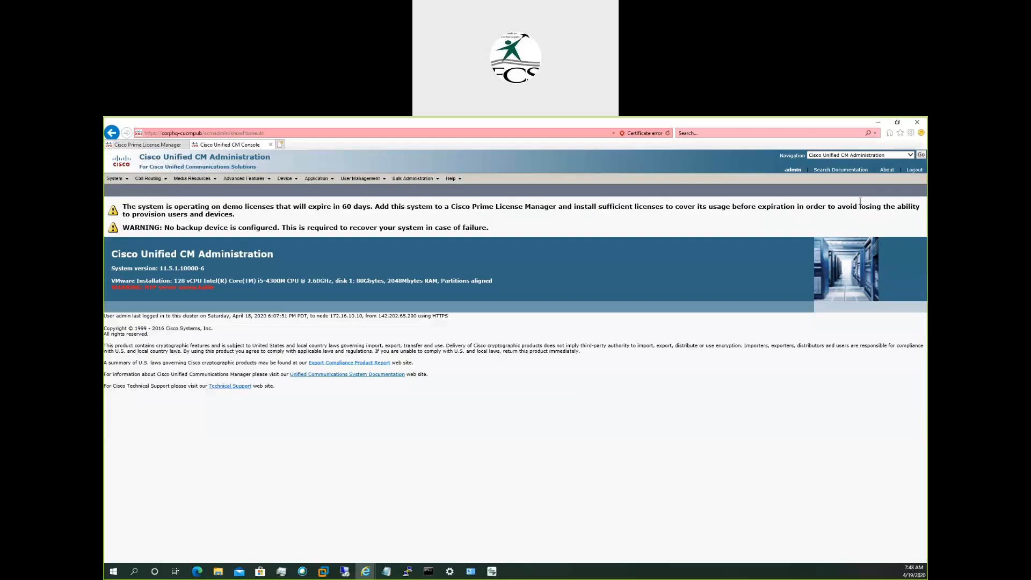
left_click(887, 172)
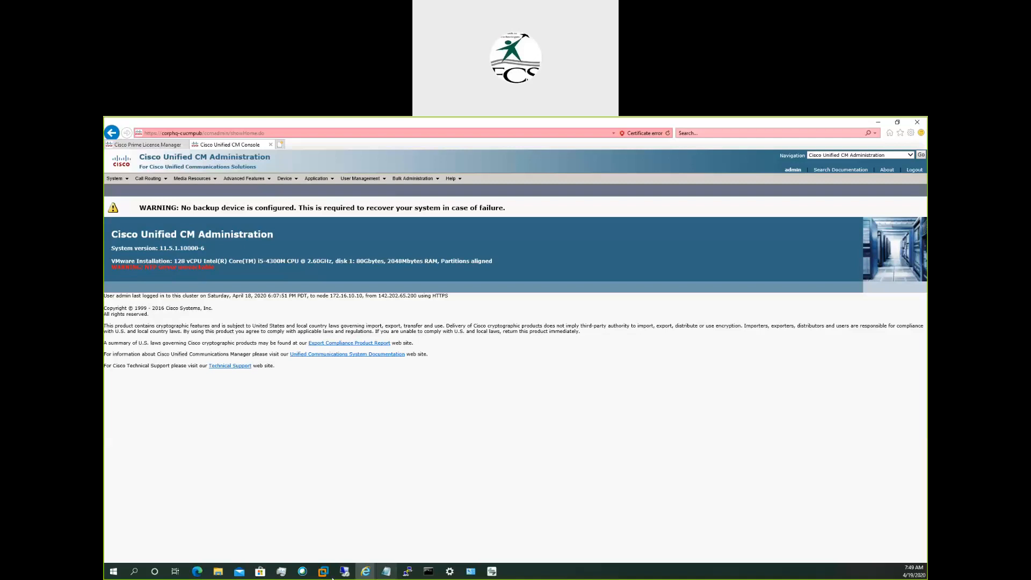
Switch to the running CorpHQ-CUCMPub virtual machine in VMware Workstation and log in to its console as admin with the account password.
mouse_move(326, 573)
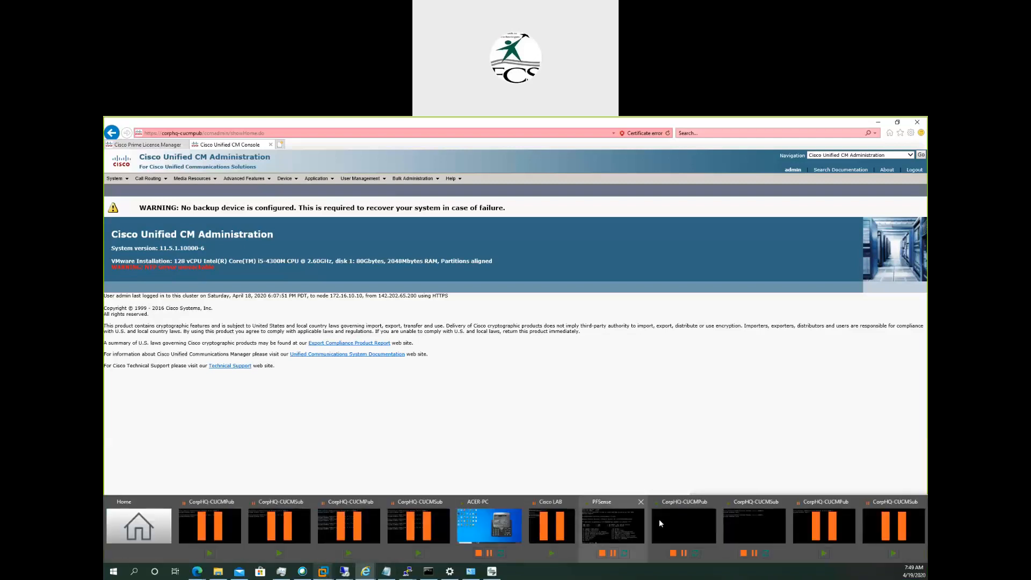
left_click(659, 519)
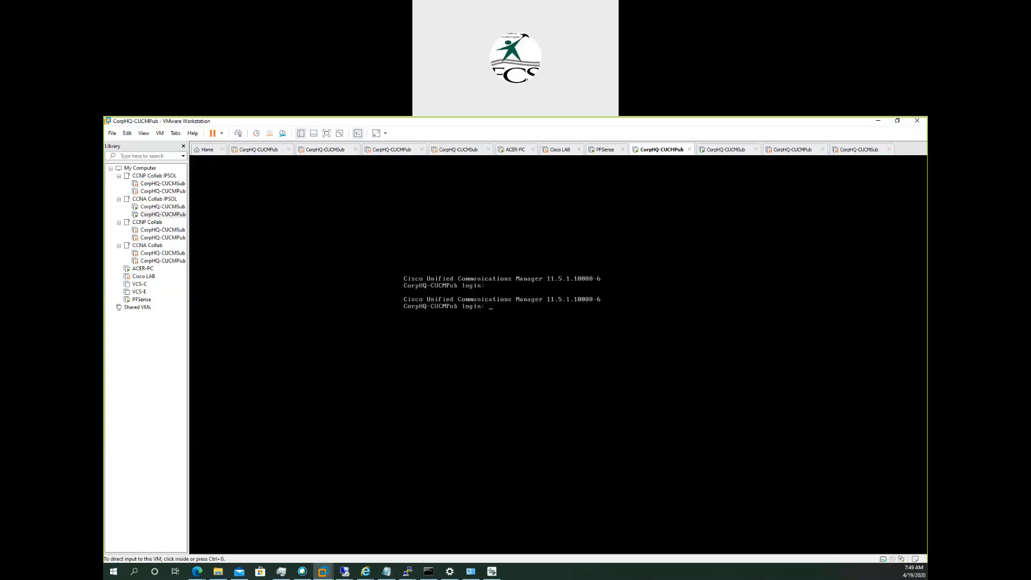
key("ctrl+g")
type("admin")
key("Return")
key("Return")
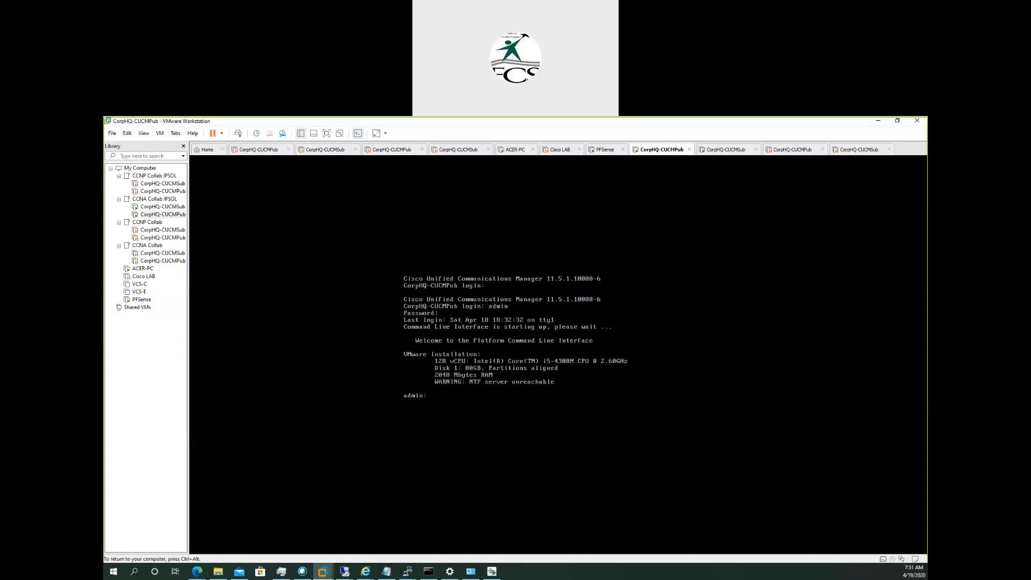
Check the NTP service on the publisher by running utils ntp status.
type("utils ntp status")
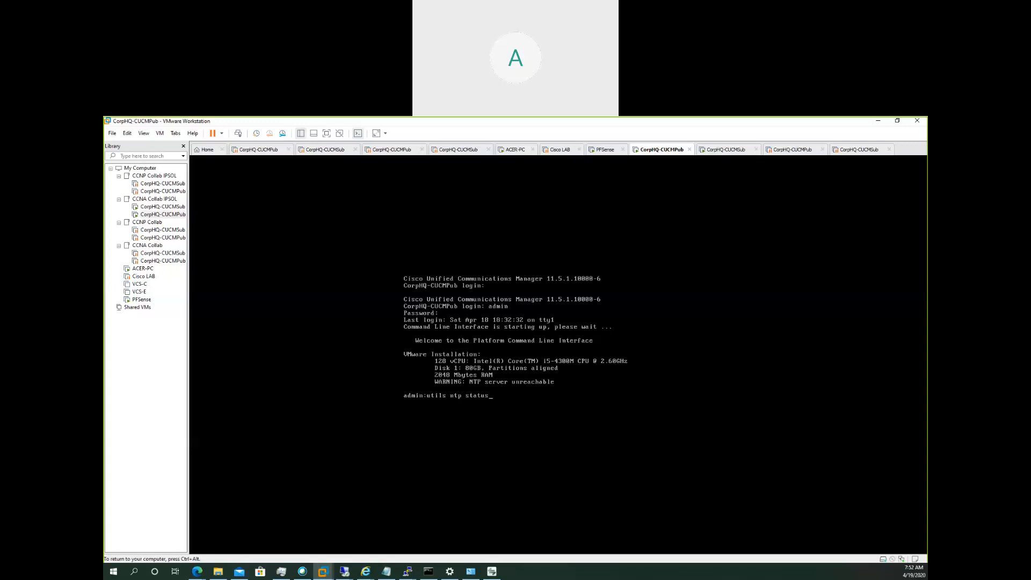
key("Return")
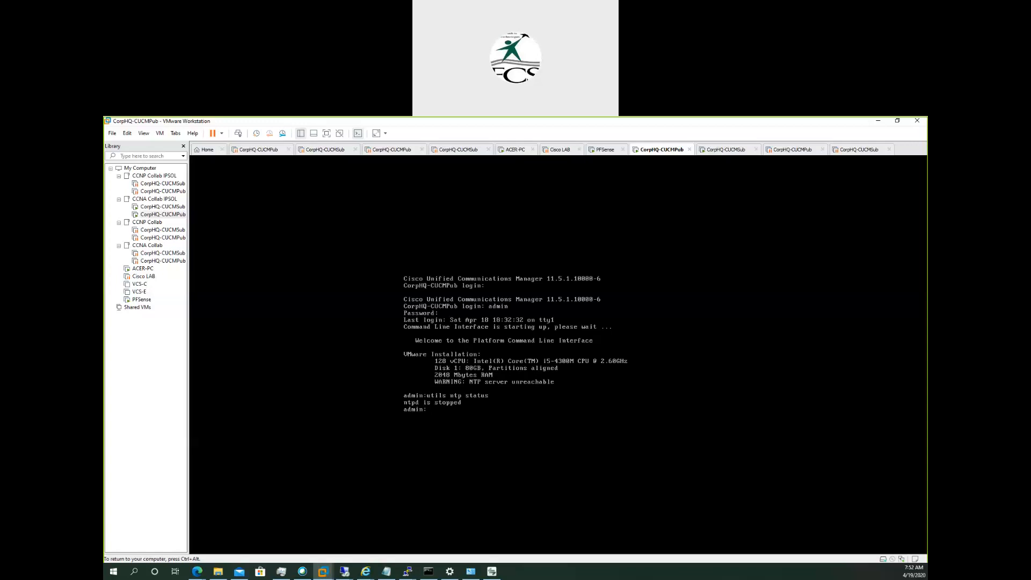
List the available utils ntp subcommands and start the NTP service with utils ntp start.
type("utils")
key("ctrl+alt")
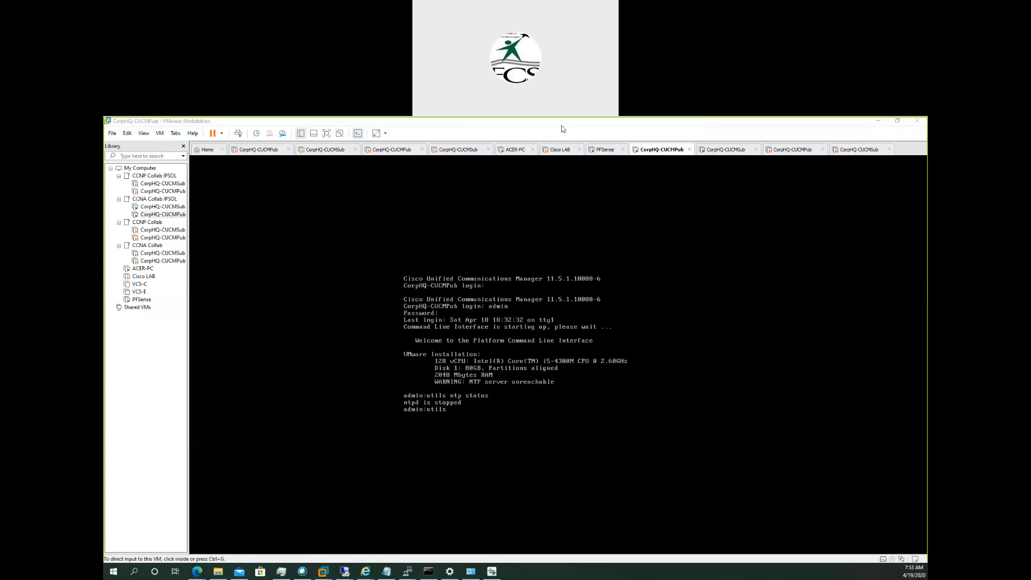
left_click(572, 405)
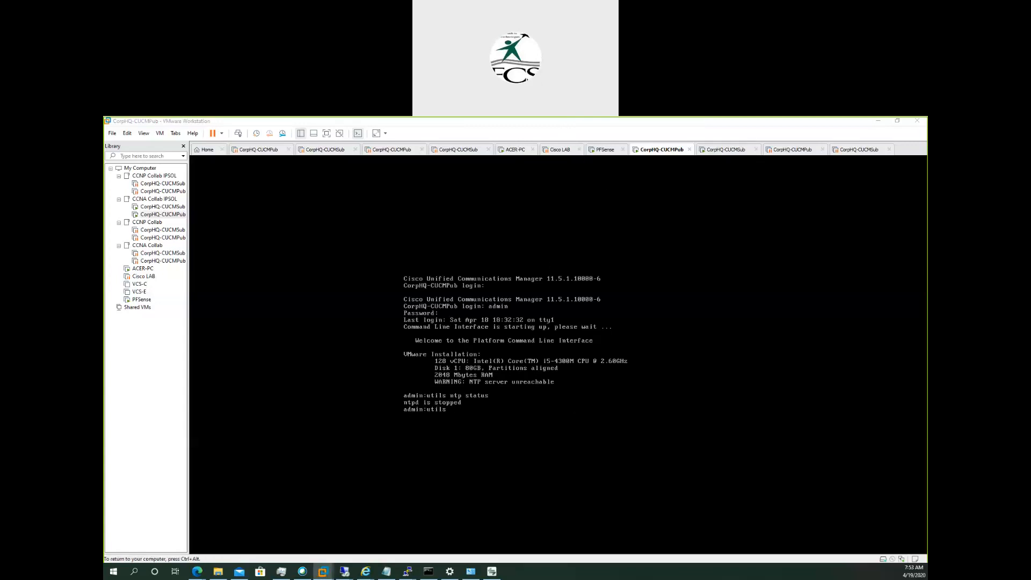
type("ntp")
key("Tab")
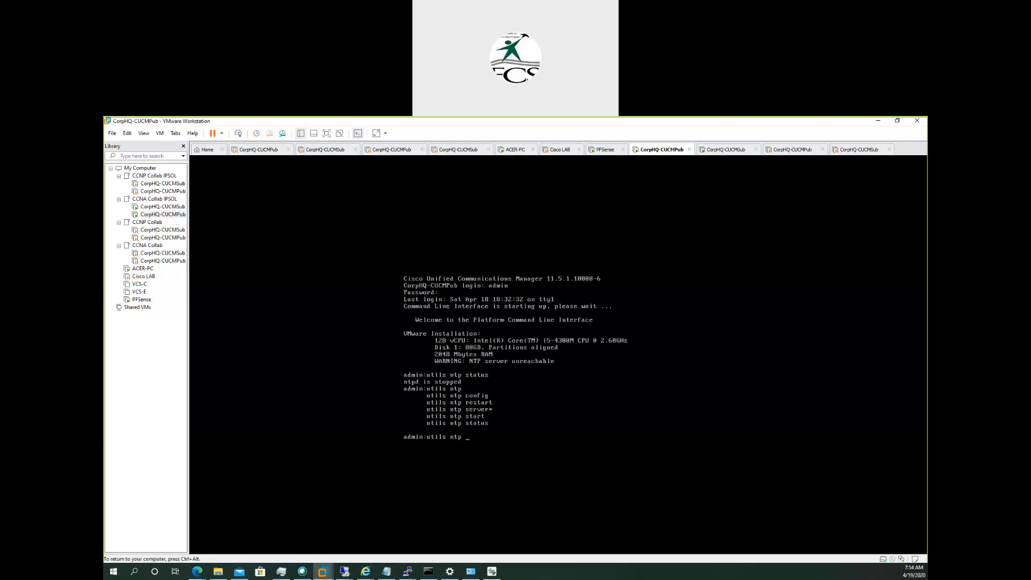
type("start")
key("Return")
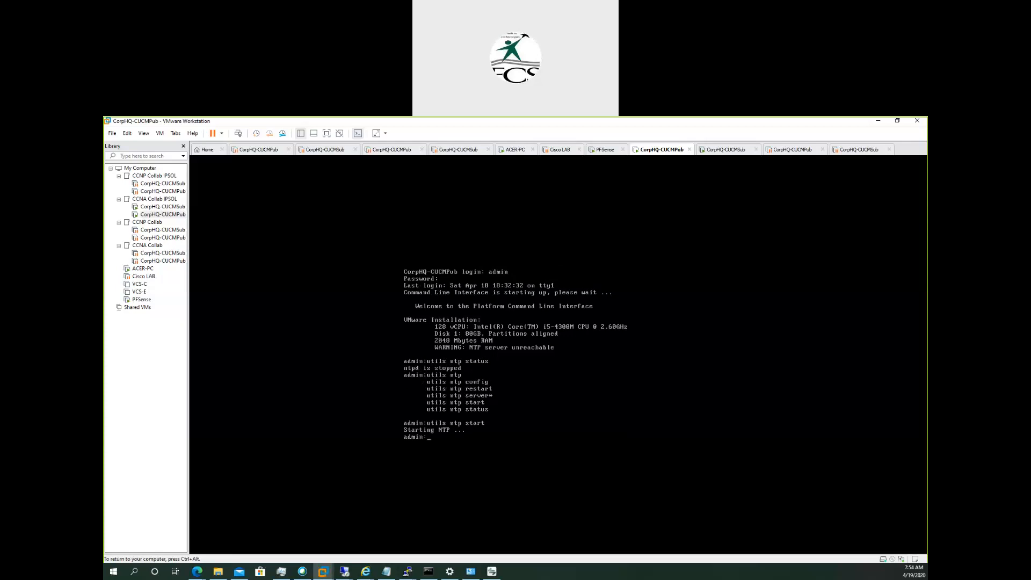
Recheck the NTP service on the publisher by running utils ntp status twice.
key("Return")
key("Up")
key("Up")
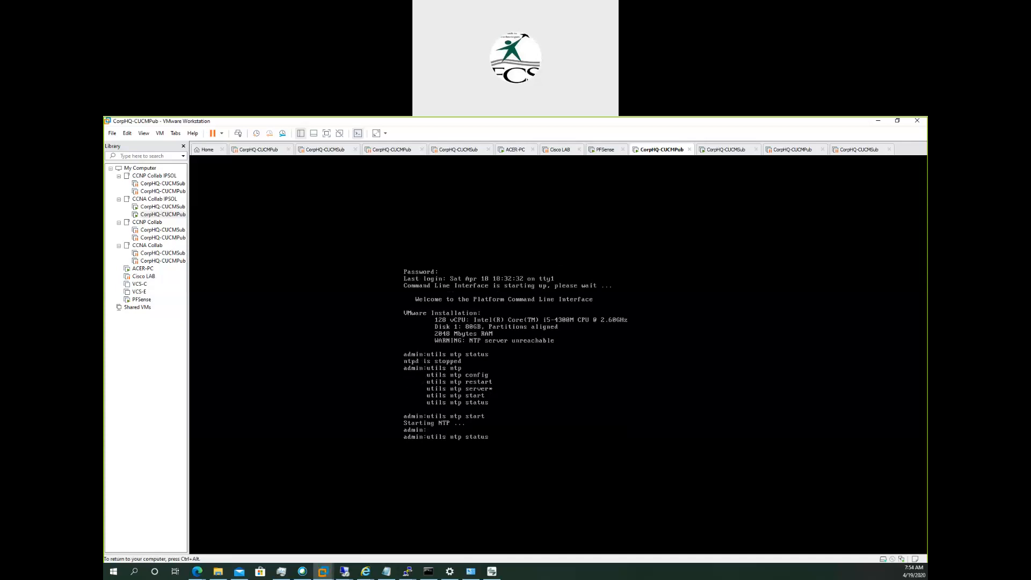
key("Return")
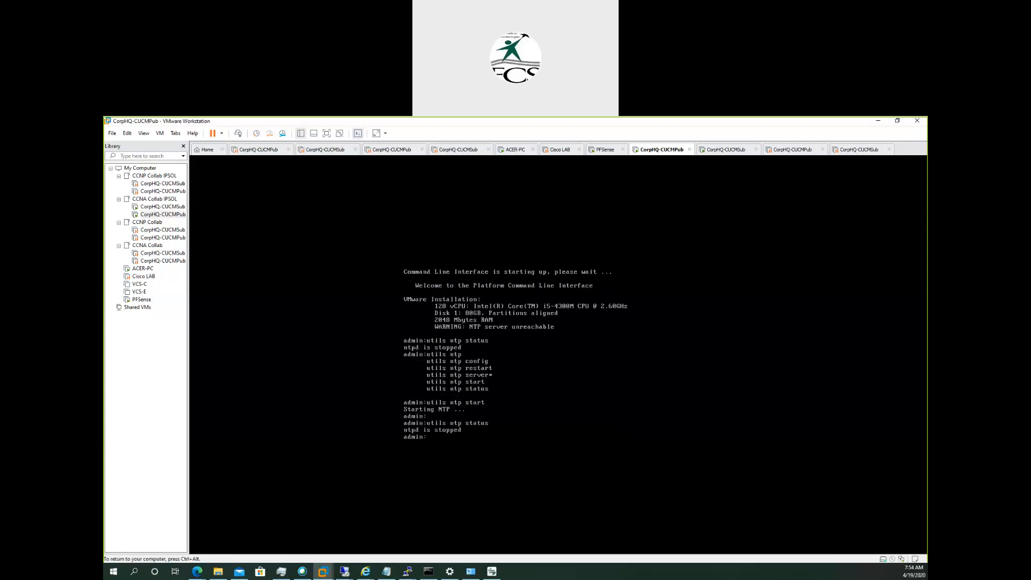
key("Up")
key("Return")
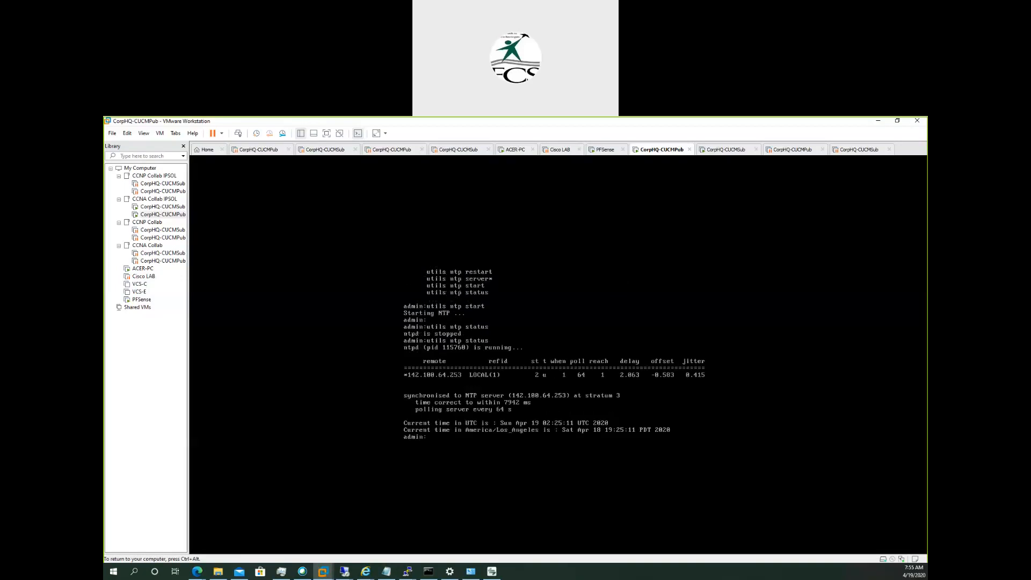
End the publisher's command-line session with exit and release the virtual machine's console.
key("ctrl+alt")
left_click(468, 430)
type("exit")
key("Return")
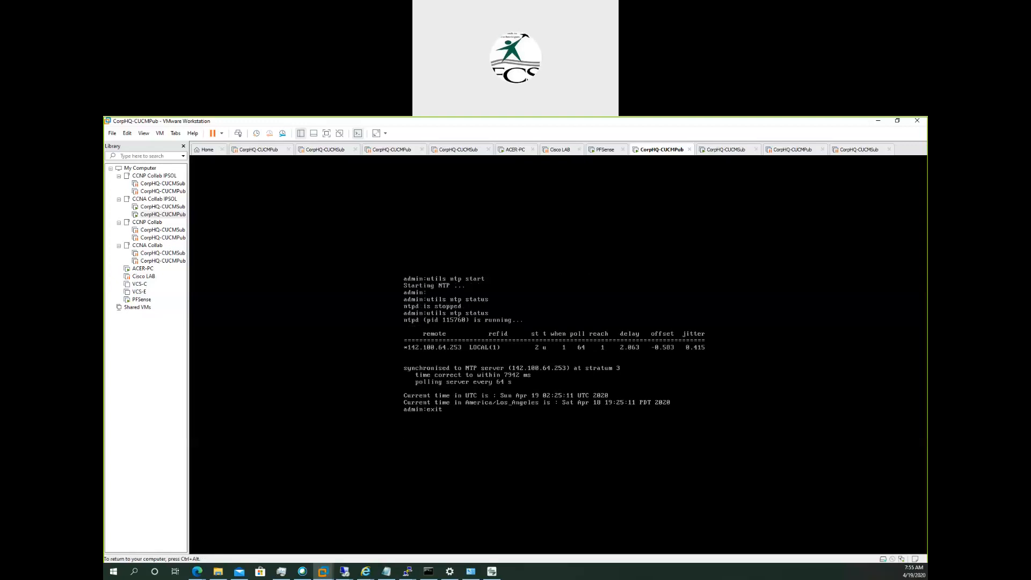
key("ctrl+alt")
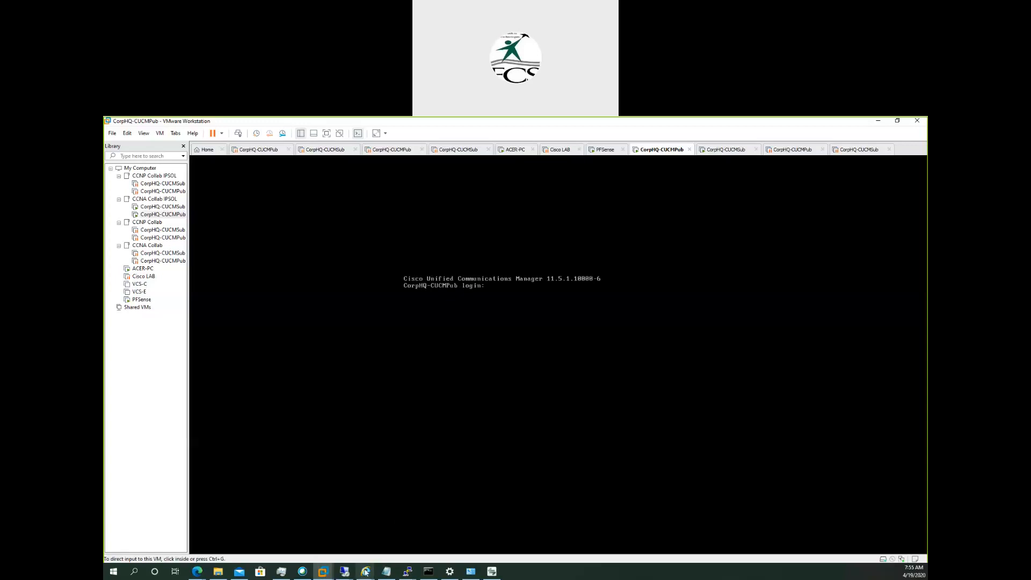
Switch to Internet Explorer, close the Cisco Prime License Manager page and reload the Cisco Unified CM Administration home page.
mouse_move(365, 572)
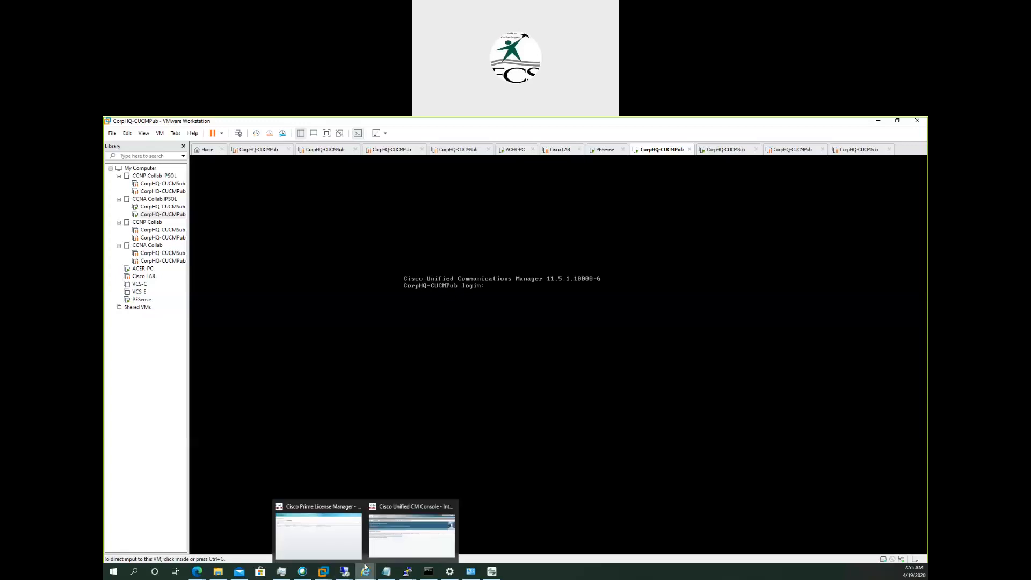
left_click(323, 541)
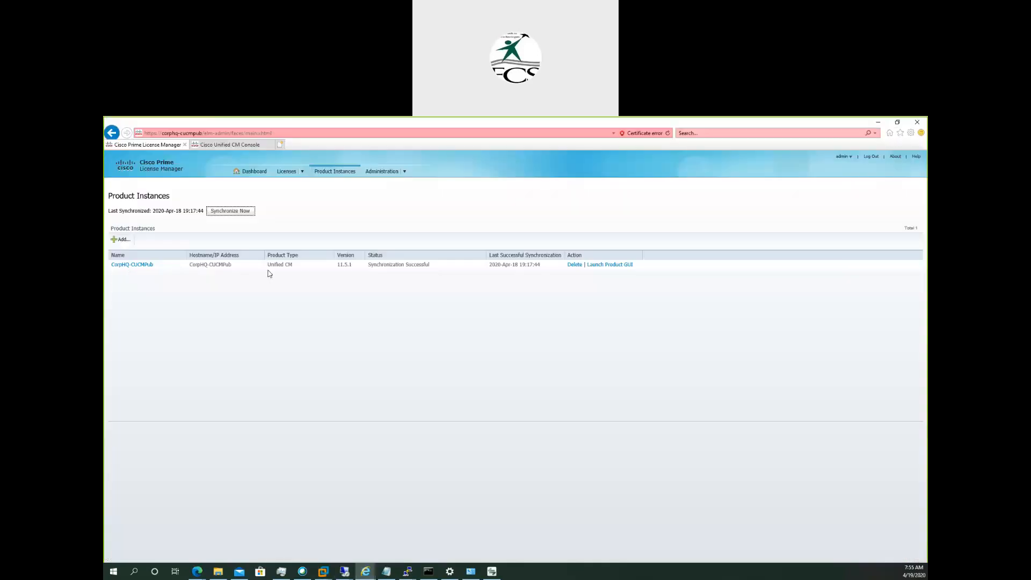
left_click(185, 144)
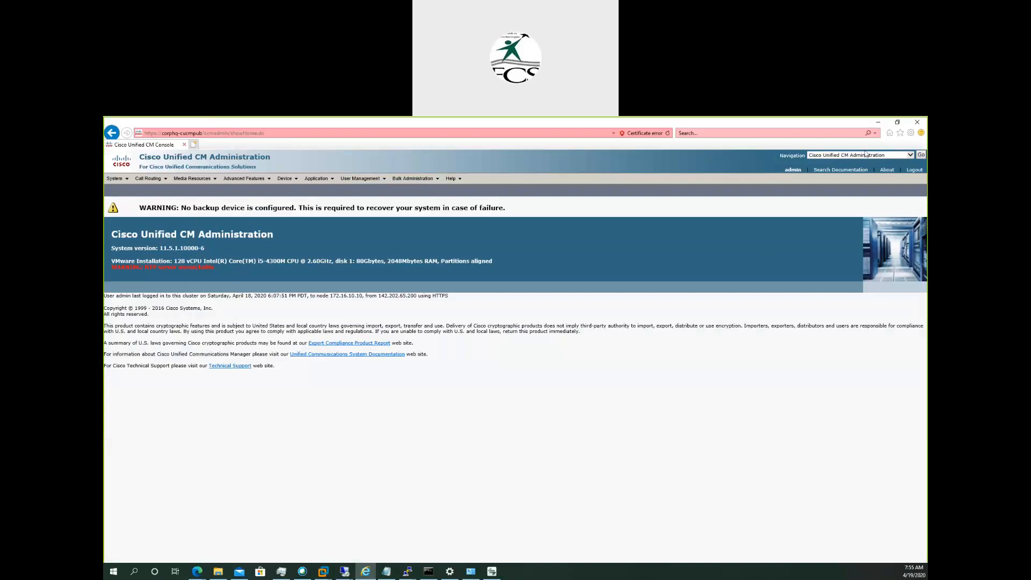
left_click(887, 172)
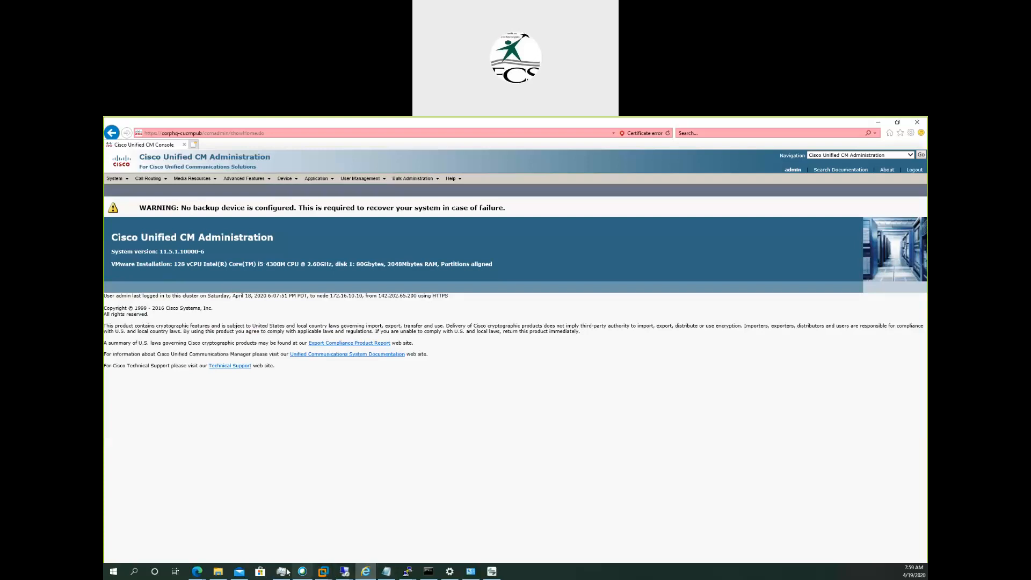
Switch to the EVE topology in Edge and examine the UC Server Cloud and the phone networks.
mouse_move(199, 574)
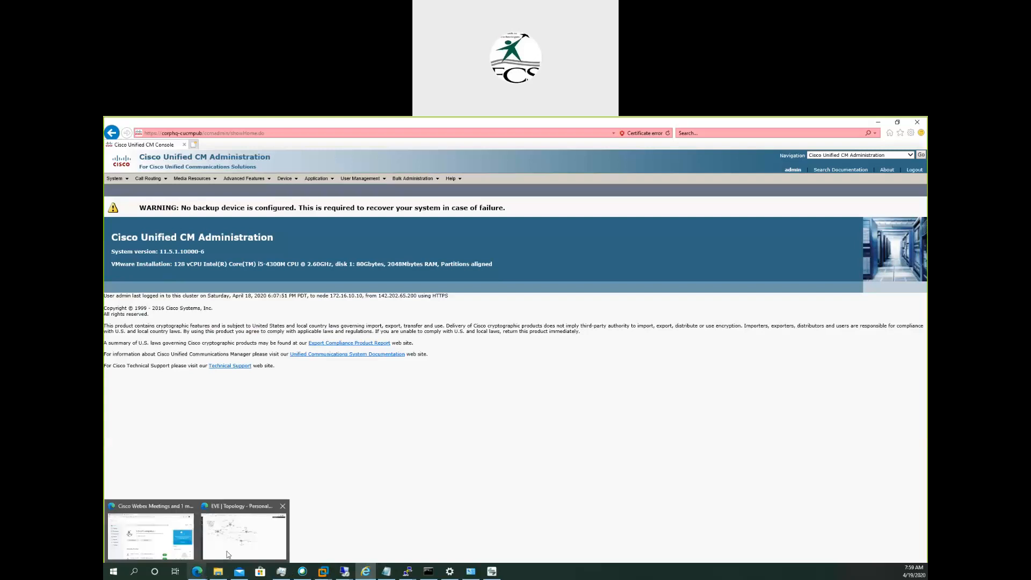
left_click(227, 550)
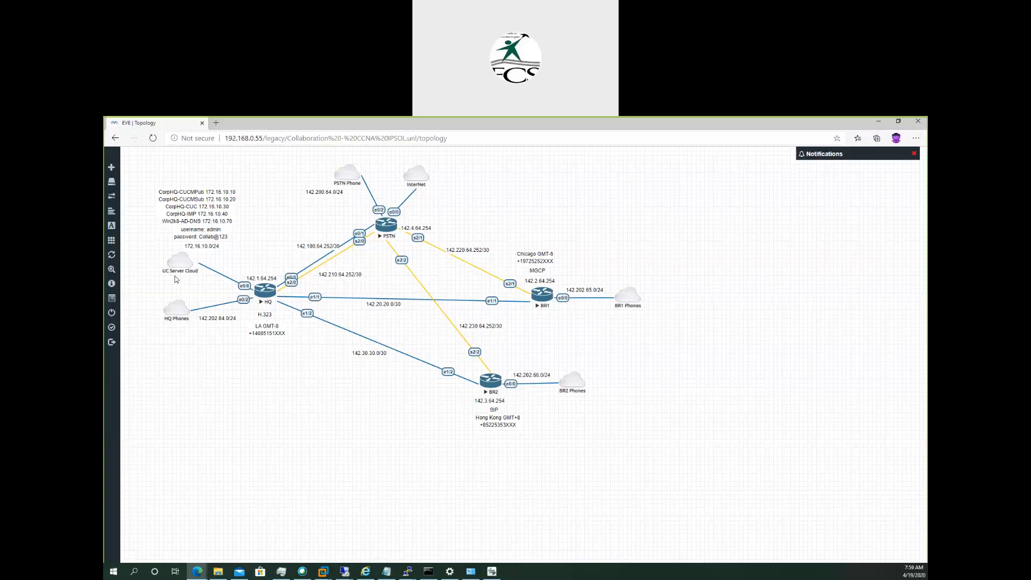
mouse_move(180, 271)
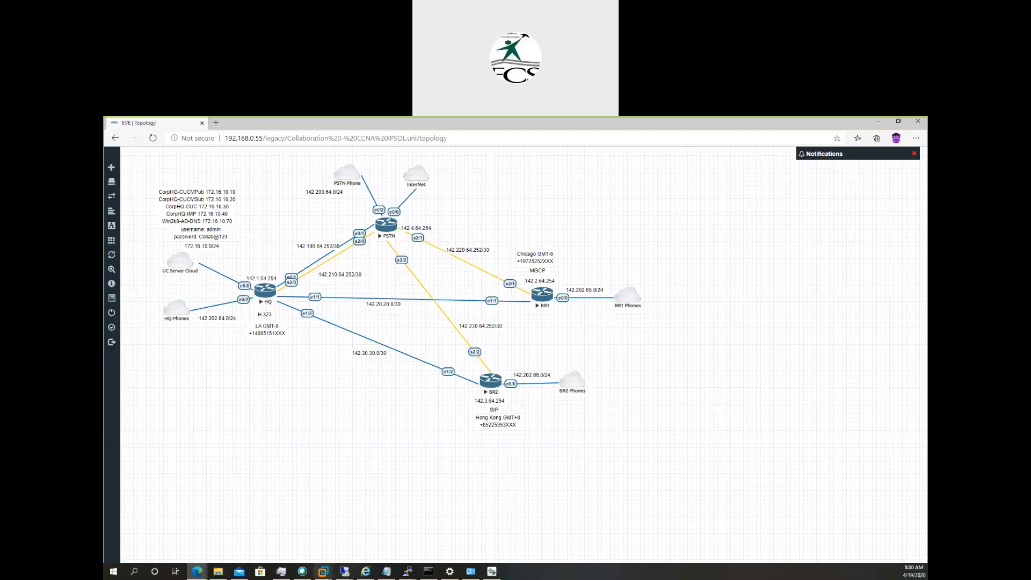
Bring up the Cisco IP phones on the 192.168.0.45 and 192.168.0.50 remote desktops and the local machine to check their registration status.
mouse_move(345, 573)
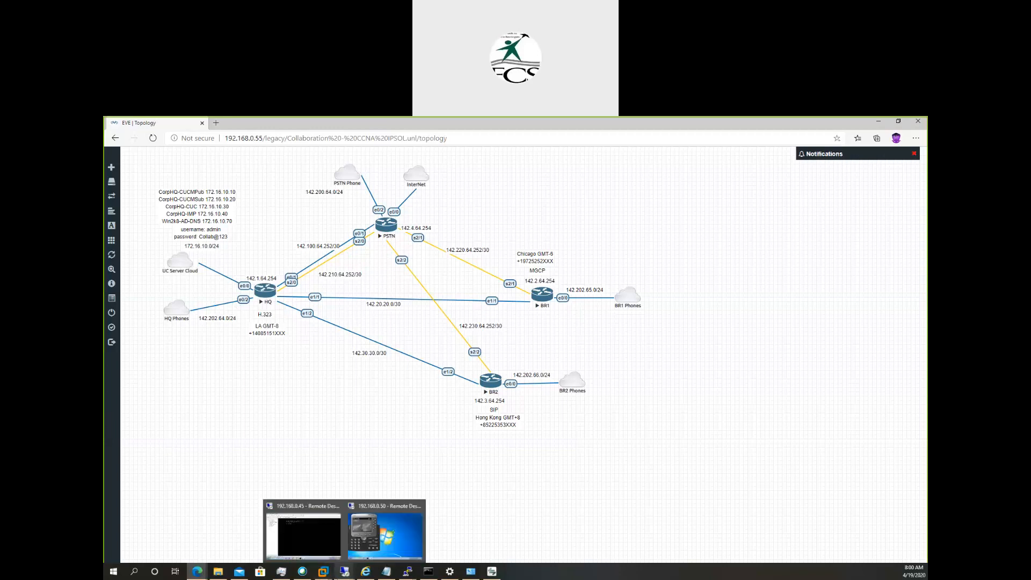
left_click(306, 530)
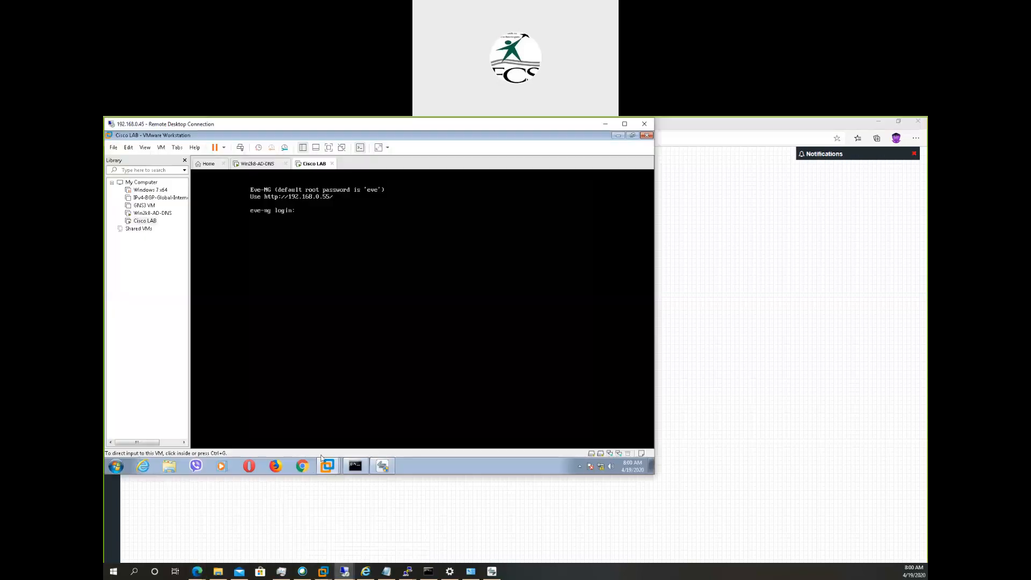
left_click(382, 465)
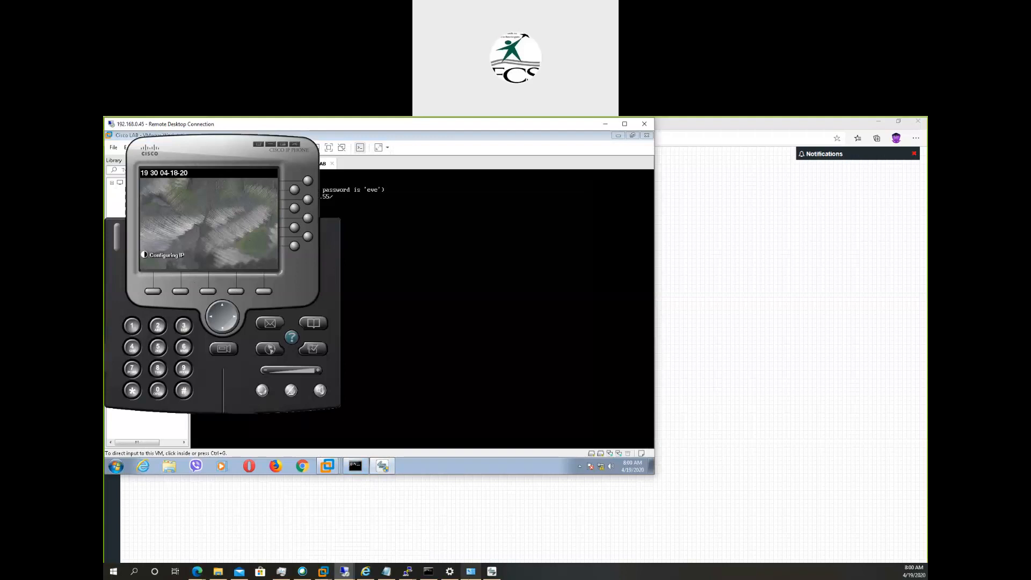
left_click(492, 572)
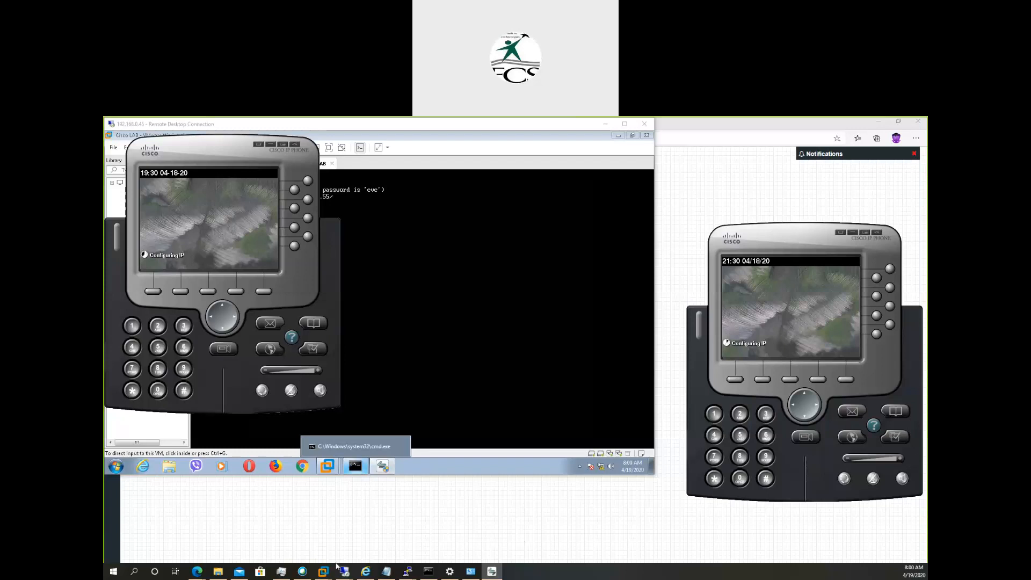
mouse_move(345, 572)
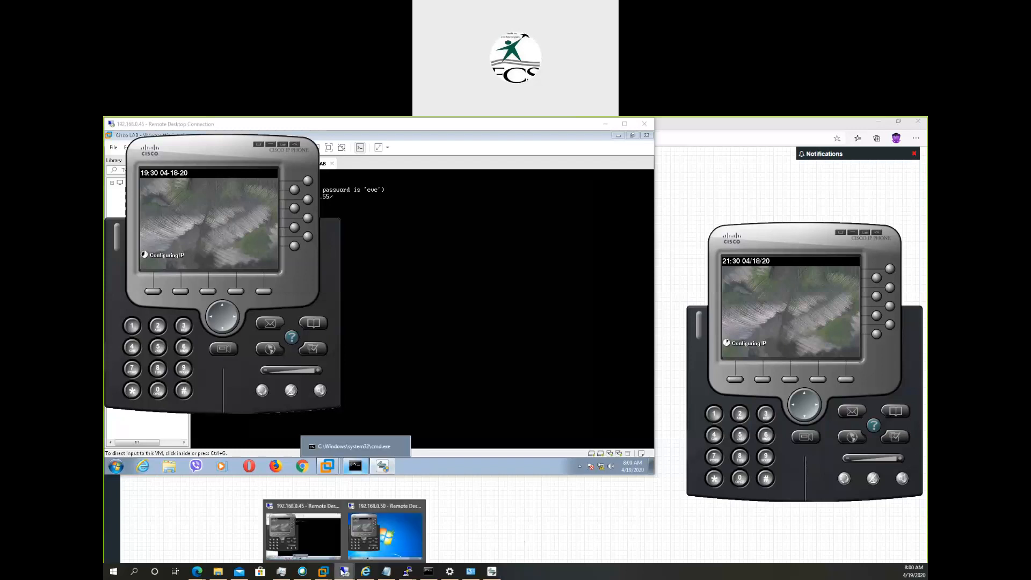
left_click(383, 540)
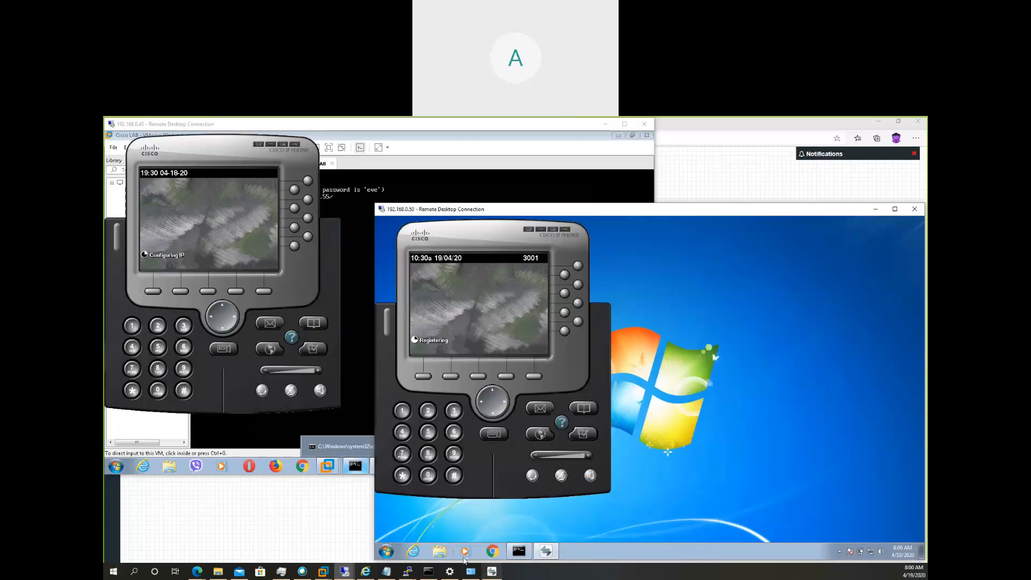
left_click(491, 570)
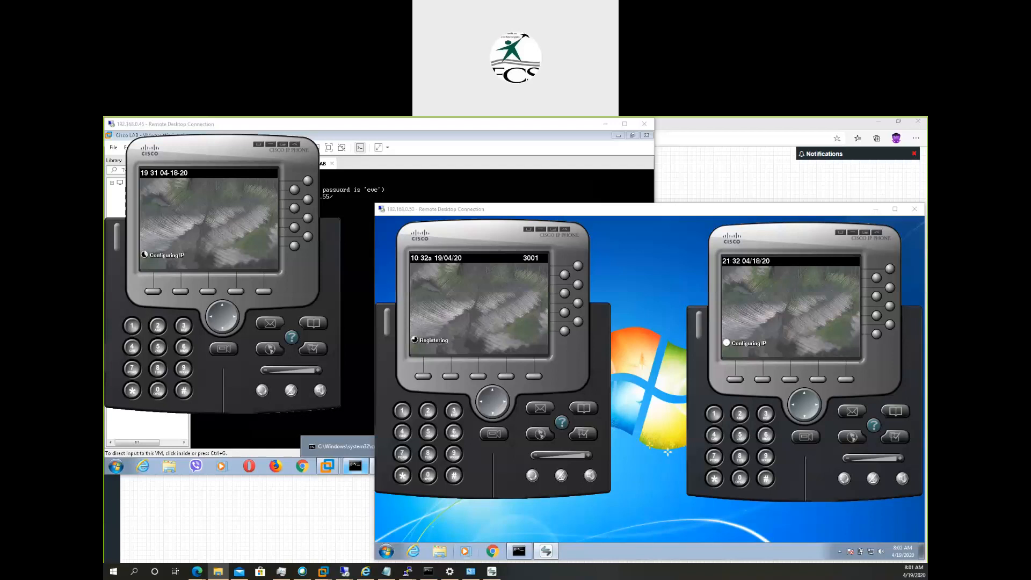
Switch to the Phone Provisioning notes in Notepad, highlight SCCP and SIP, and look at the IP phone on the 192.168.0.45 remote desktop.
key("alt+Tab")
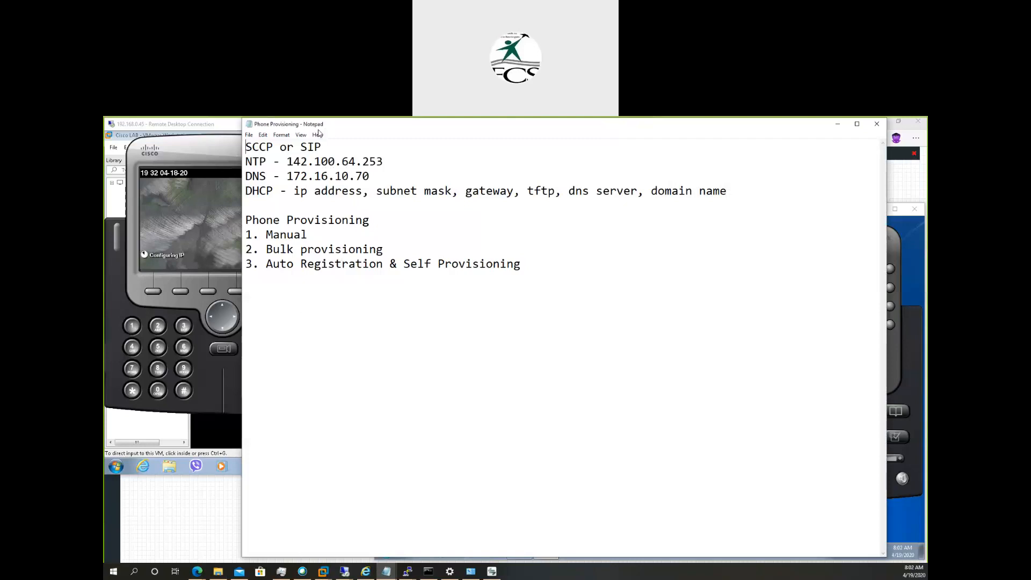
left_click_drag(314, 127, 298, 130)
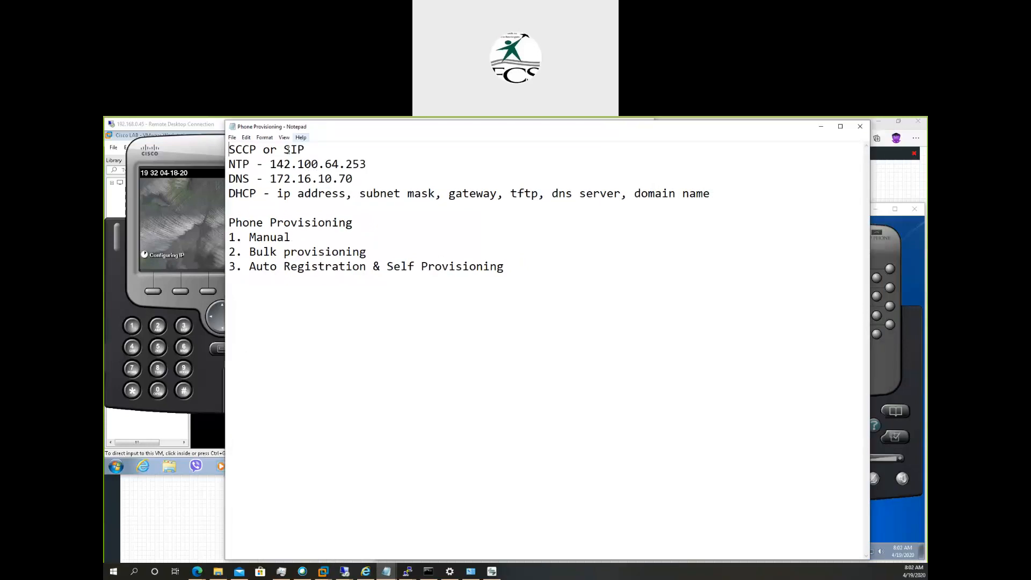
left_click_drag(228, 150, 257, 151)
left_click_drag(284, 150, 306, 148)
left_click(183, 146)
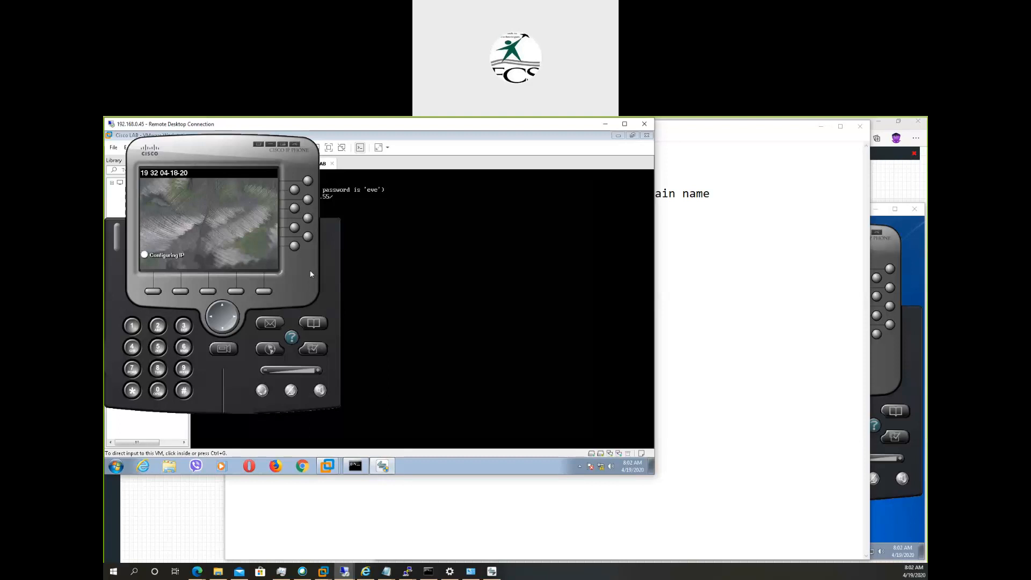
left_click(686, 288)
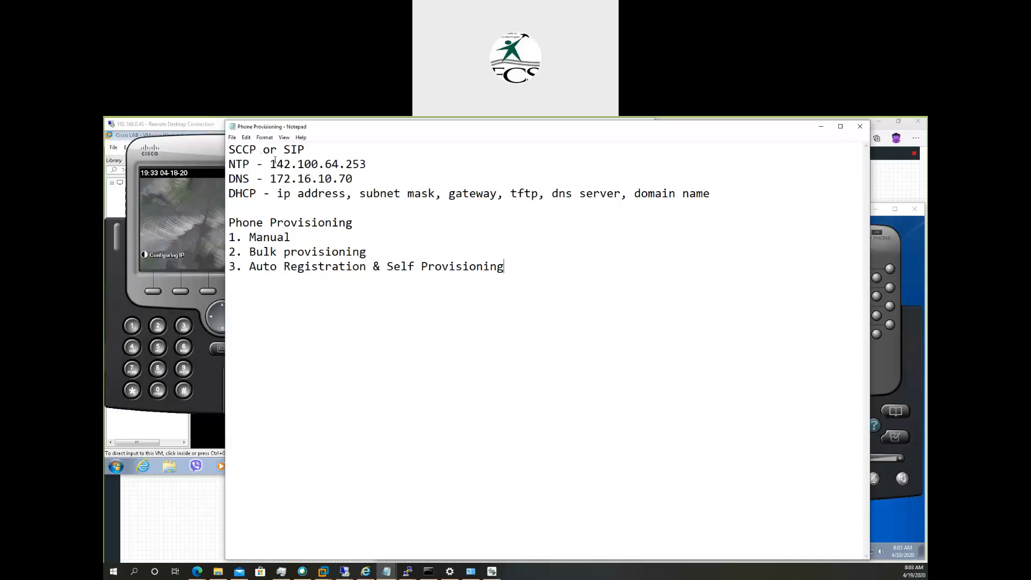
Highlight the NTP address 142.100.64.253 and the DNS address 172.16.10.70 in the notes, viewing the CM Administration page in between.
left_click_drag(275, 163, 342, 162)
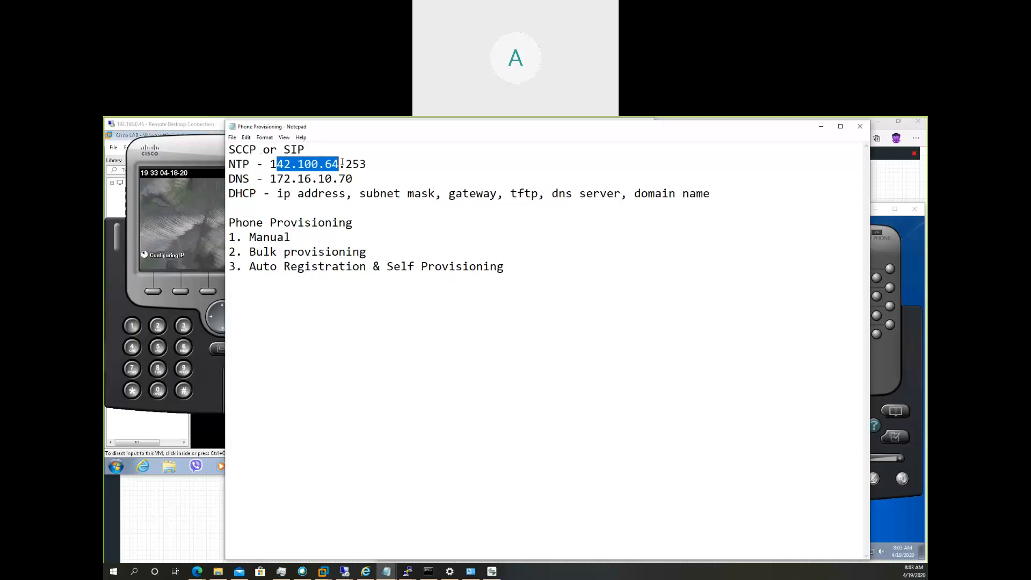
left_click_drag(270, 164, 375, 164)
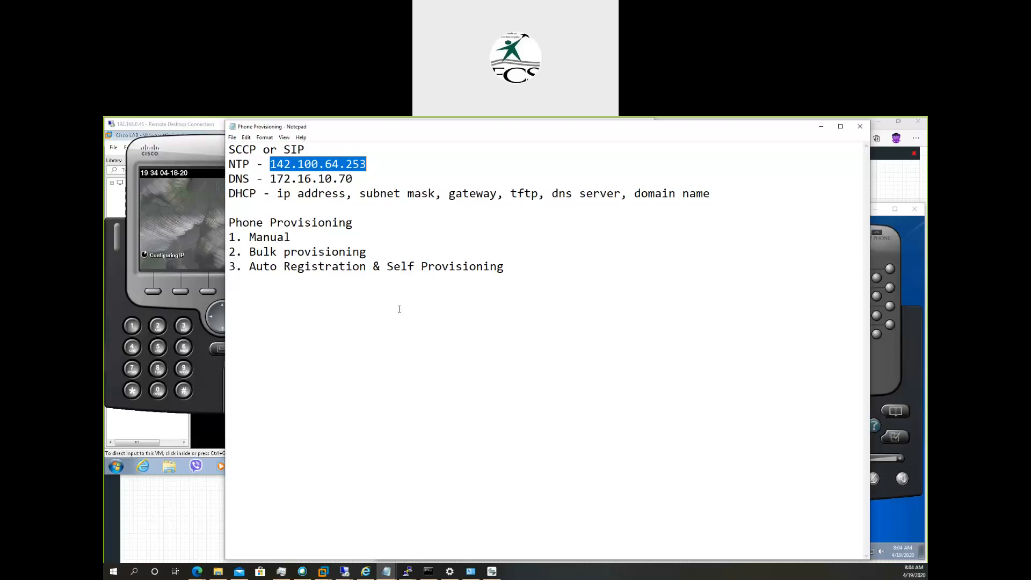
left_click(366, 573)
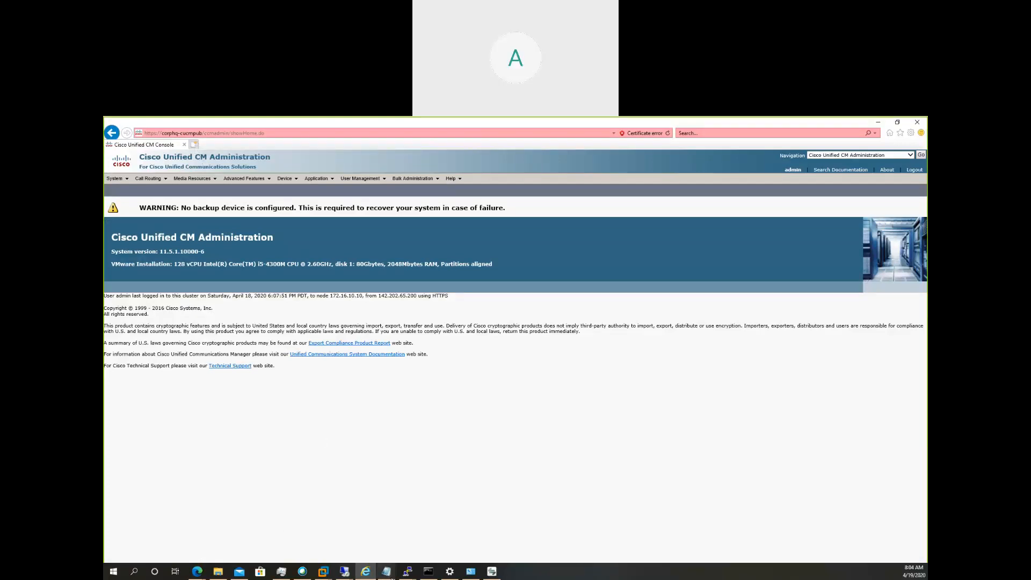
mouse_move(392, 573)
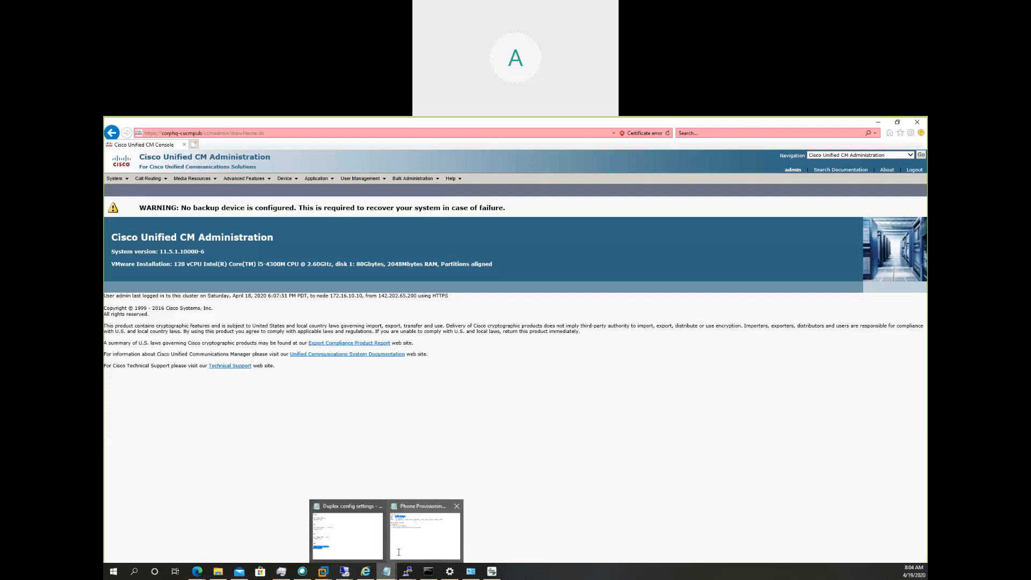
left_click(400, 553)
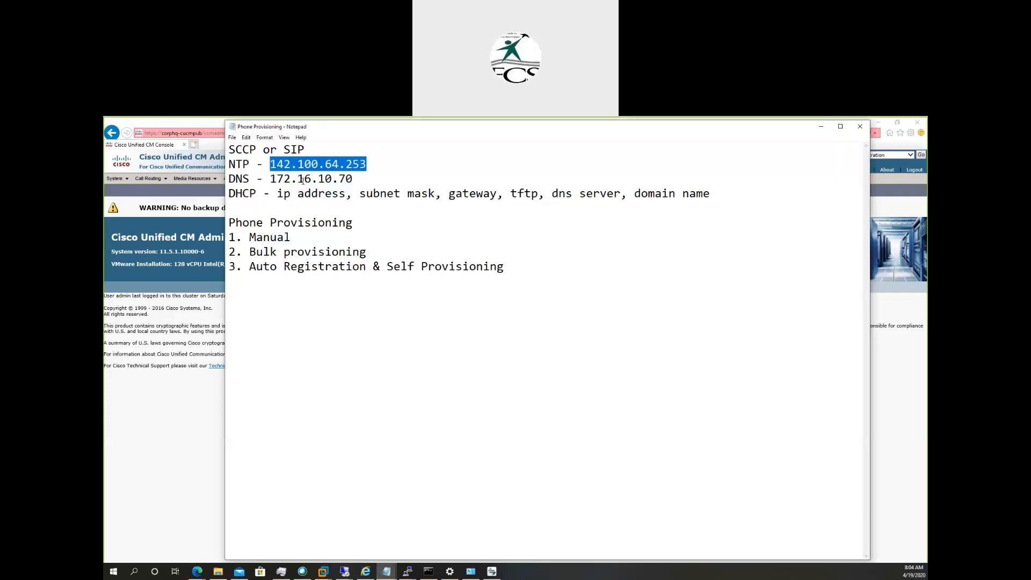
left_click_drag(270, 178, 353, 182)
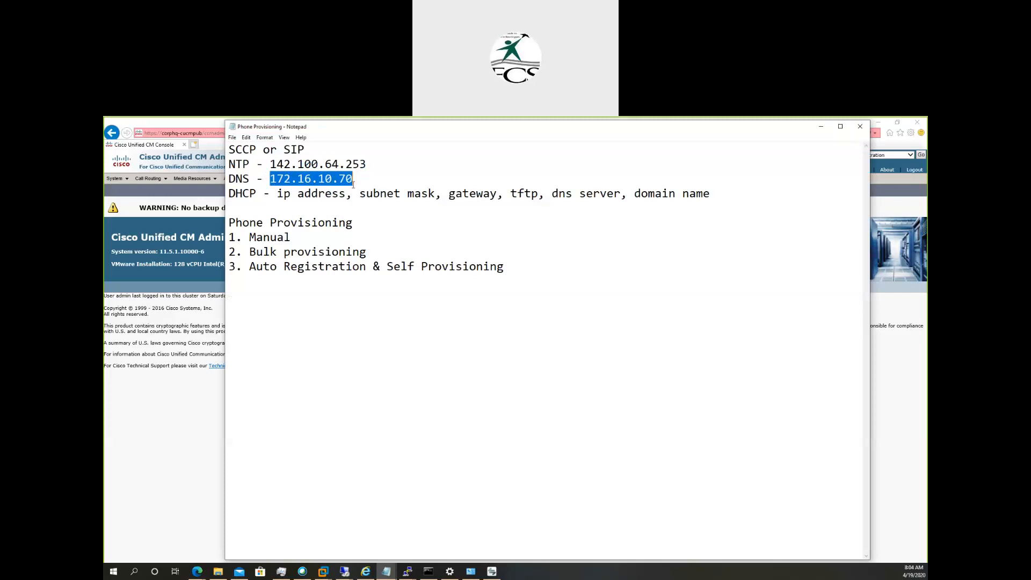
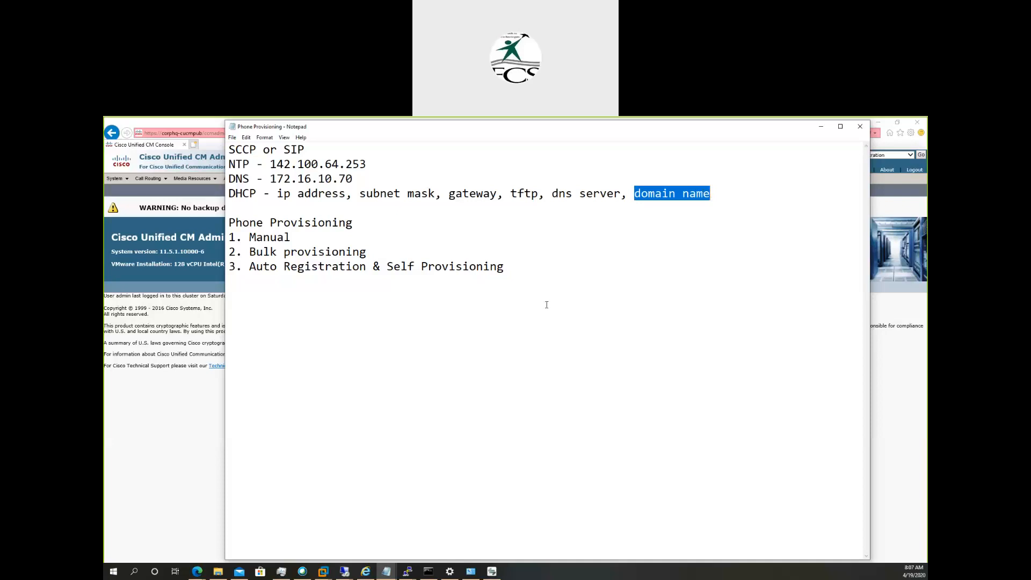
Bring up the 192.168.0.45 remote desktop and review its Cisco IP Communicator's network preferences with the TFTP server addresses.
left_click(151, 419)
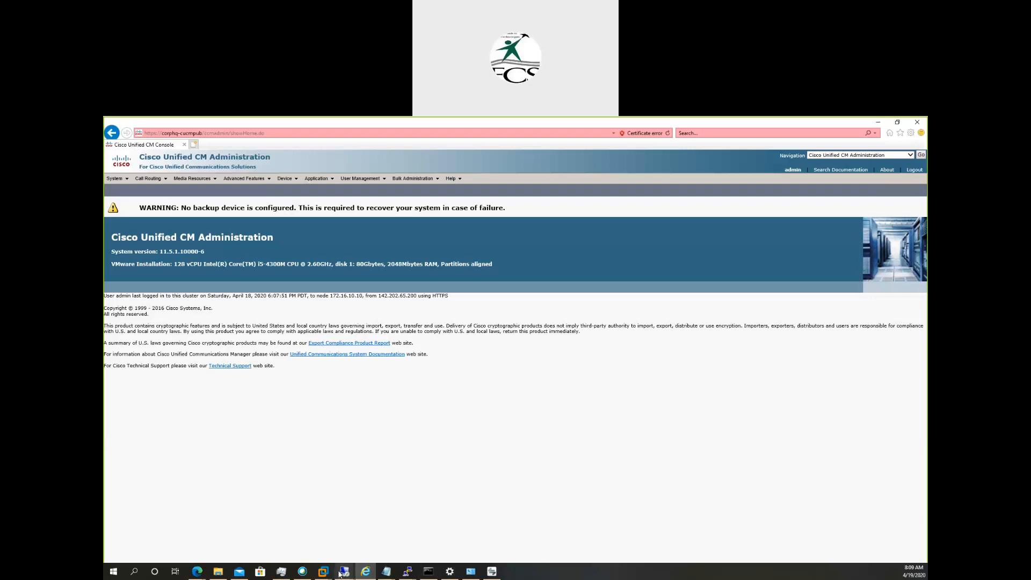
mouse_move(341, 572)
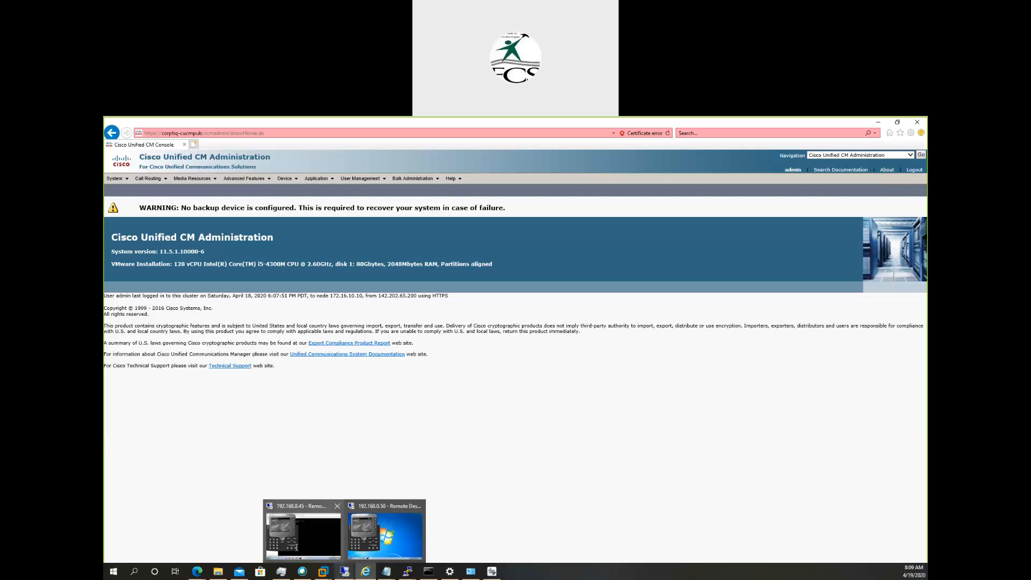
left_click(296, 547)
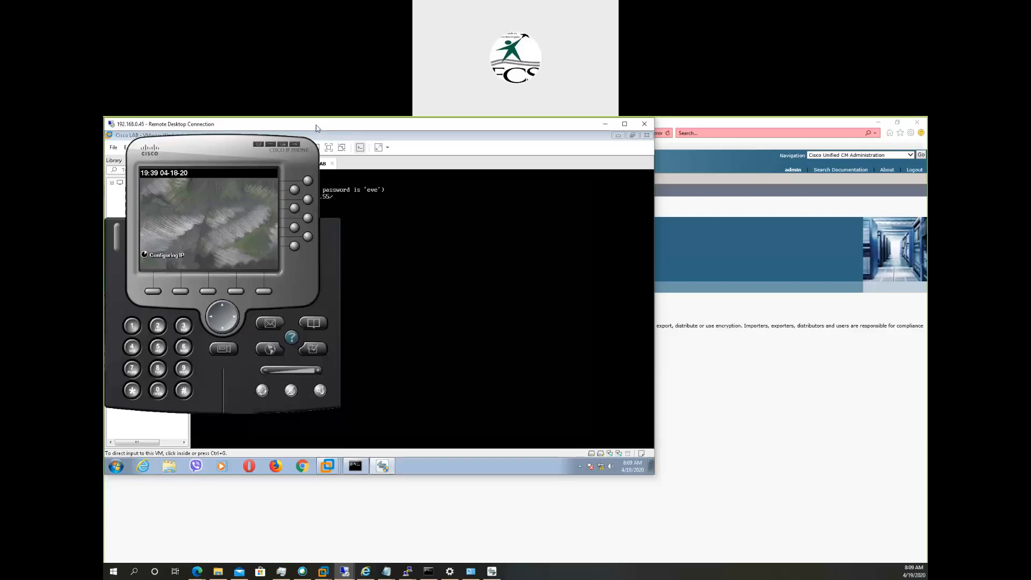
left_click_drag(316, 128, 315, 130)
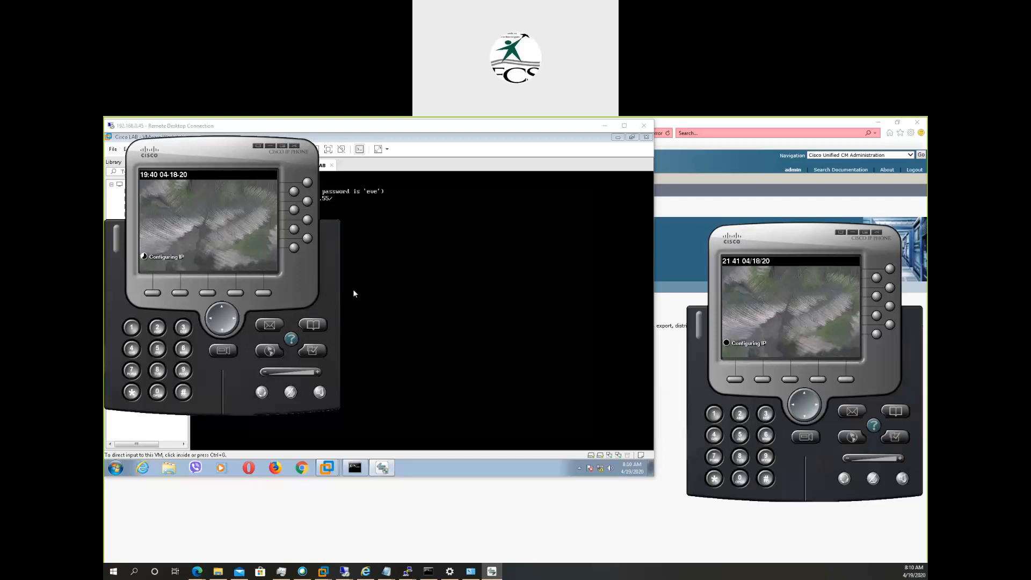
right_click(292, 264)
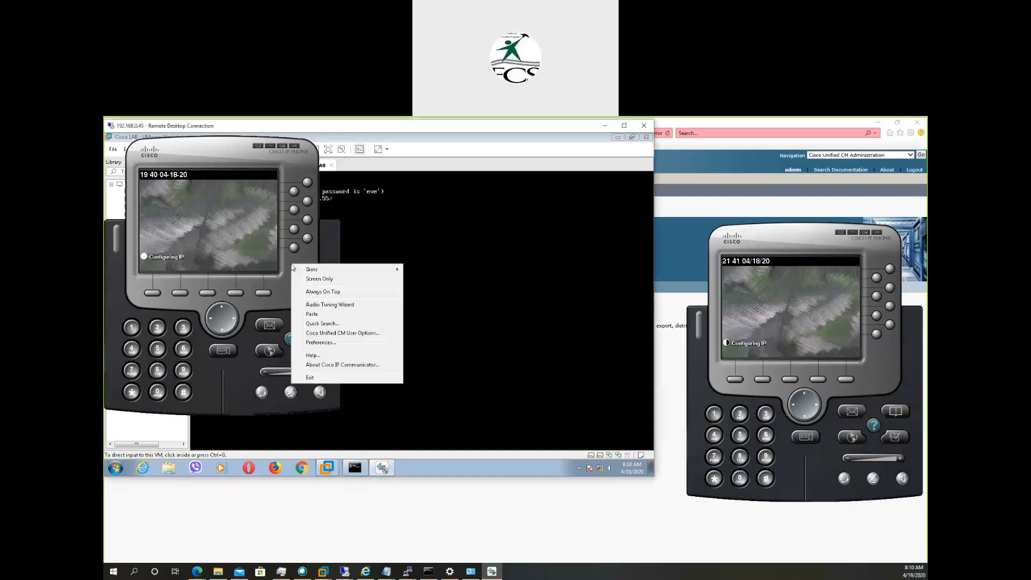
left_click(320, 343)
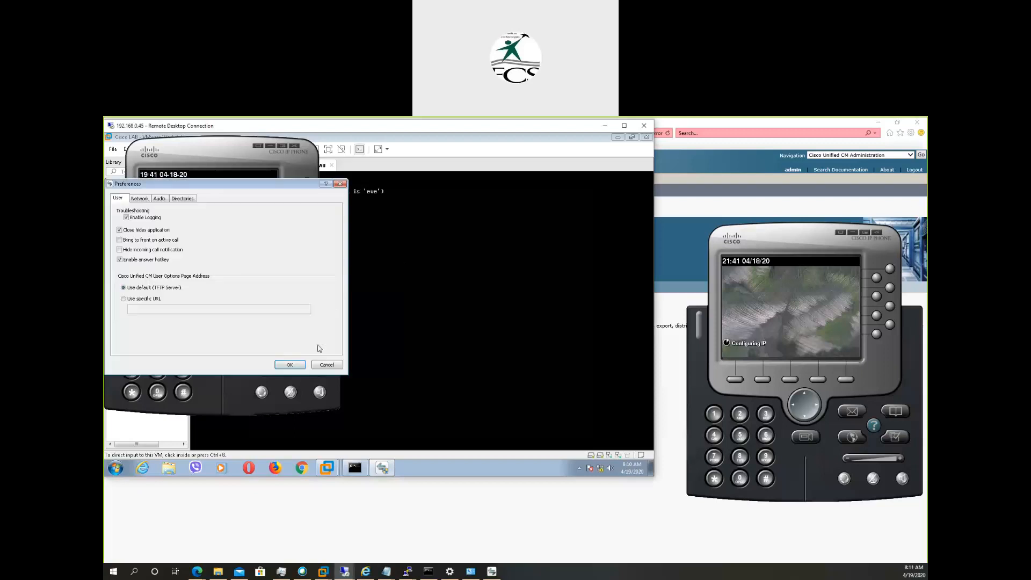
left_click(140, 200)
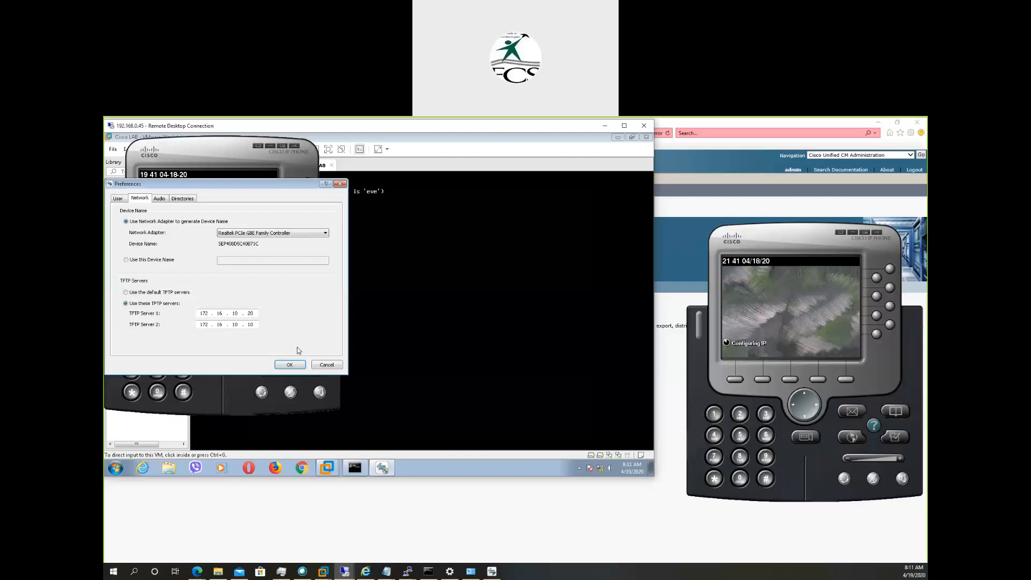
left_click(289, 365)
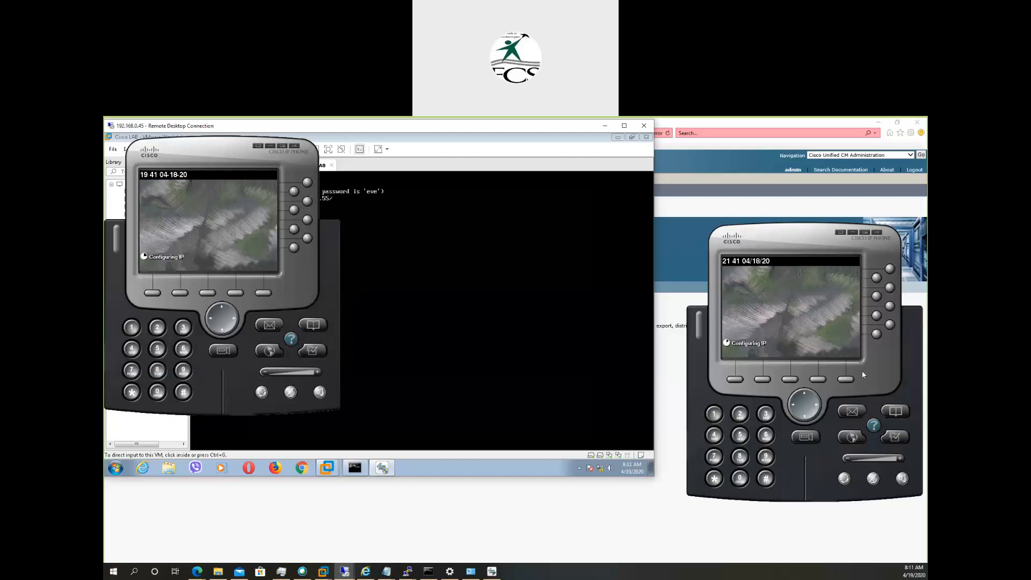
Review the network adapter and TFTP server settings in the preferences of the local machine's Cisco IP Communicator, leaving without changes.
right_click(886, 371)
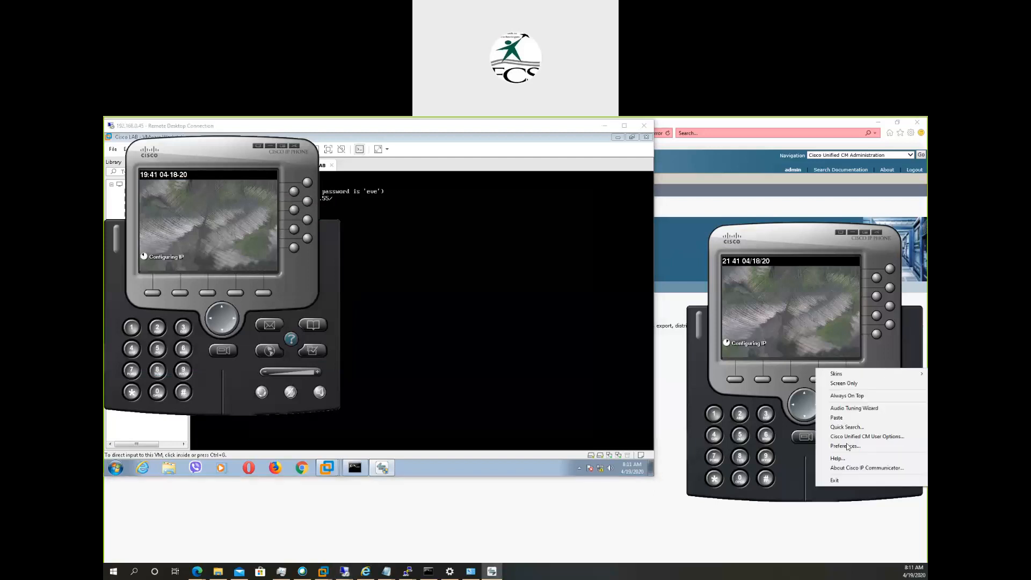
left_click(846, 446)
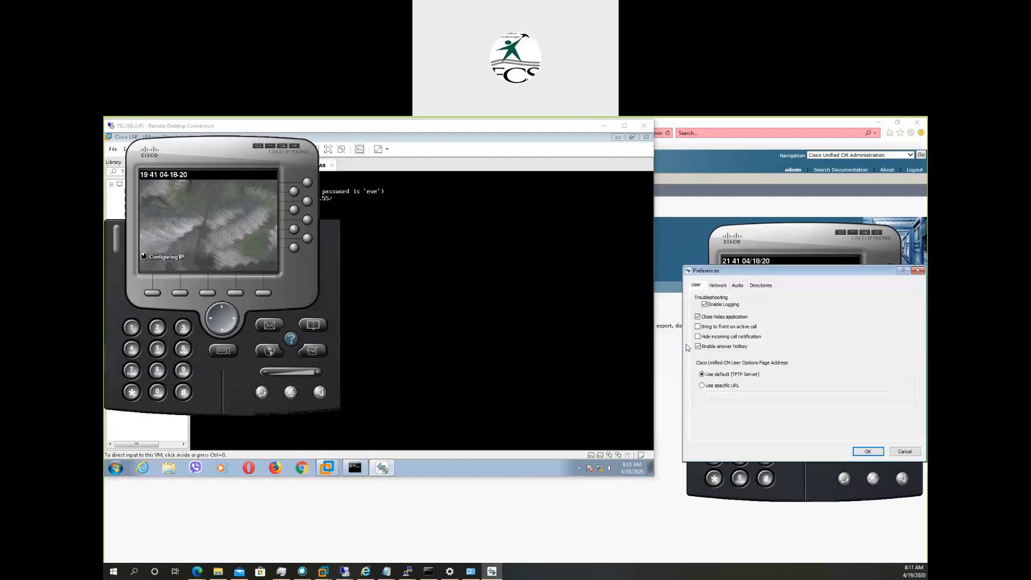
left_click(718, 286)
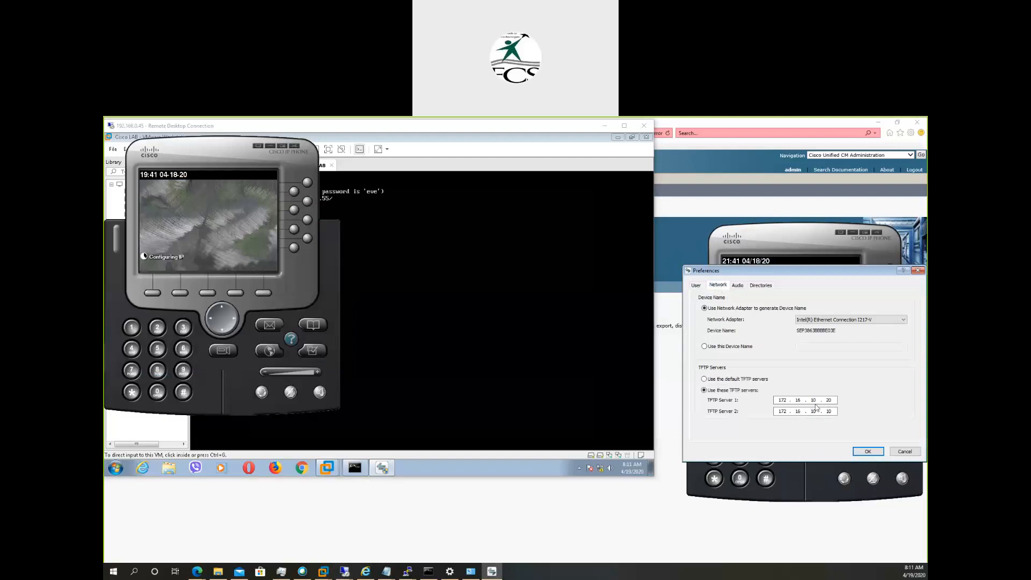
left_click(907, 452)
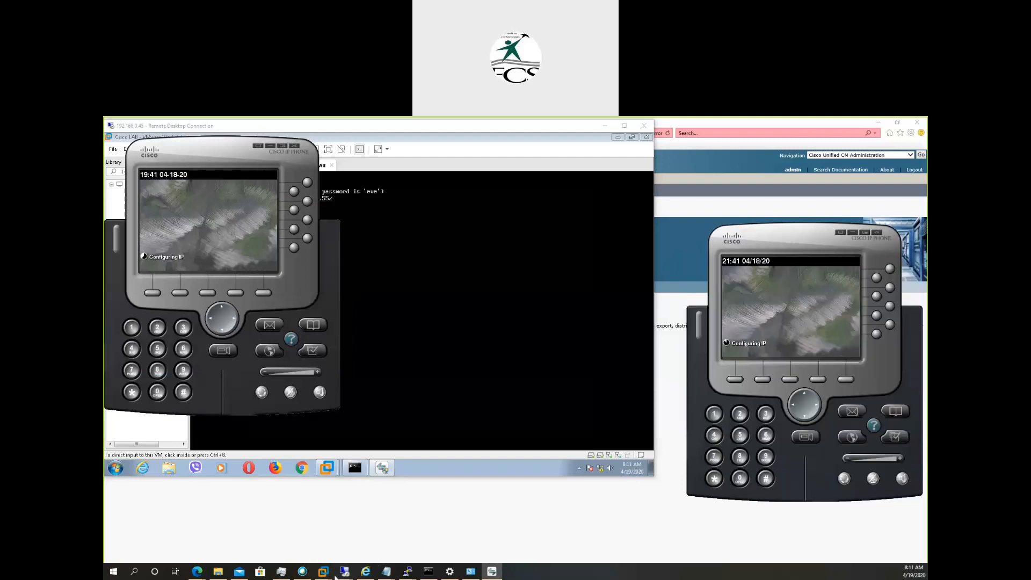
Set TFTP Server 1 to 172.16.10.2 in the network preferences of the Cisco IP Communicator on the 192.168.0.50 remote desktop.
mouse_move(339, 575)
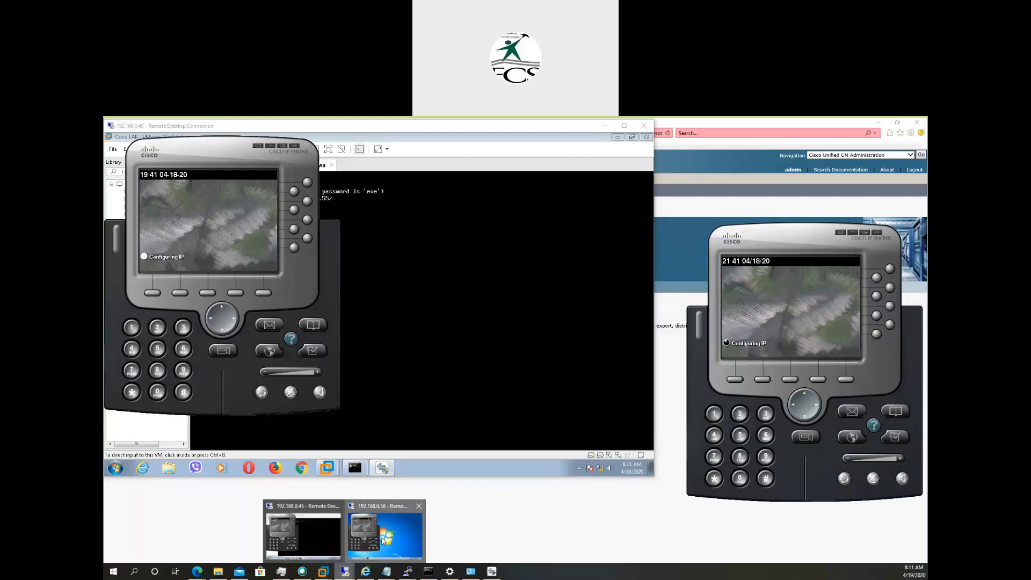
left_click(383, 540)
right_click(567, 349)
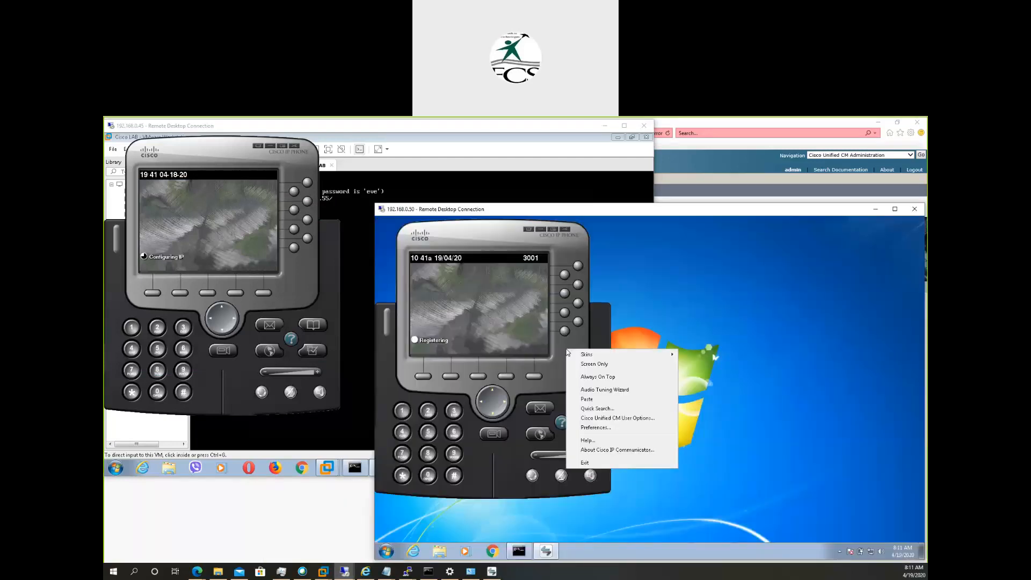
left_click(597, 427)
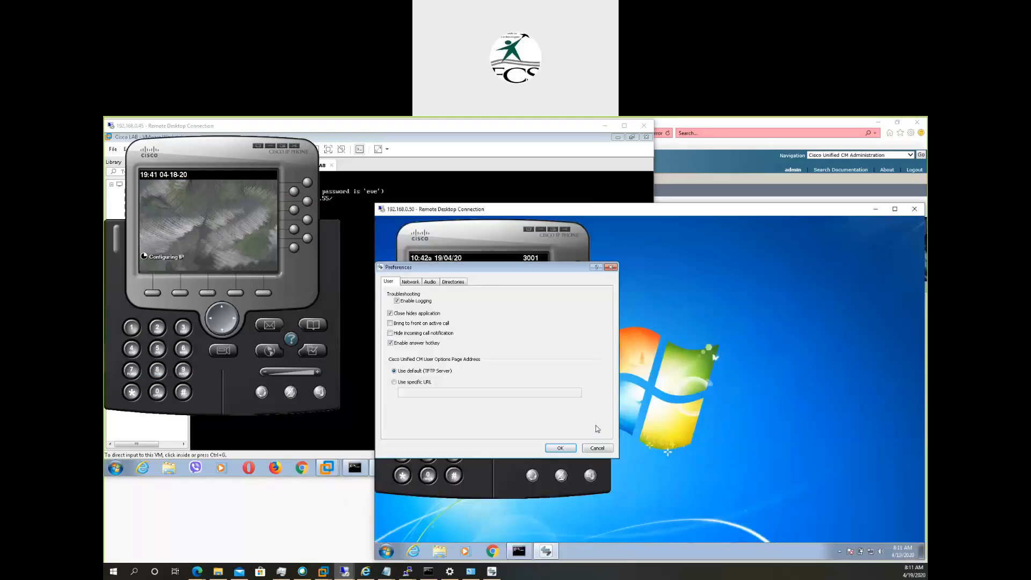
left_click(412, 283)
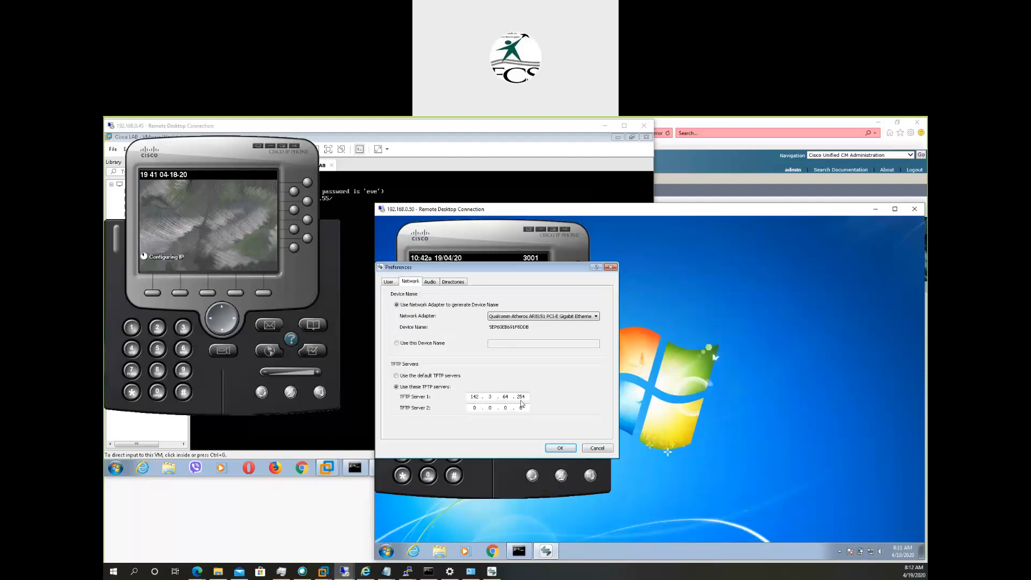
double_click(478, 396)
type("172 . 16 . 10 . 2")
left_click(557, 451)
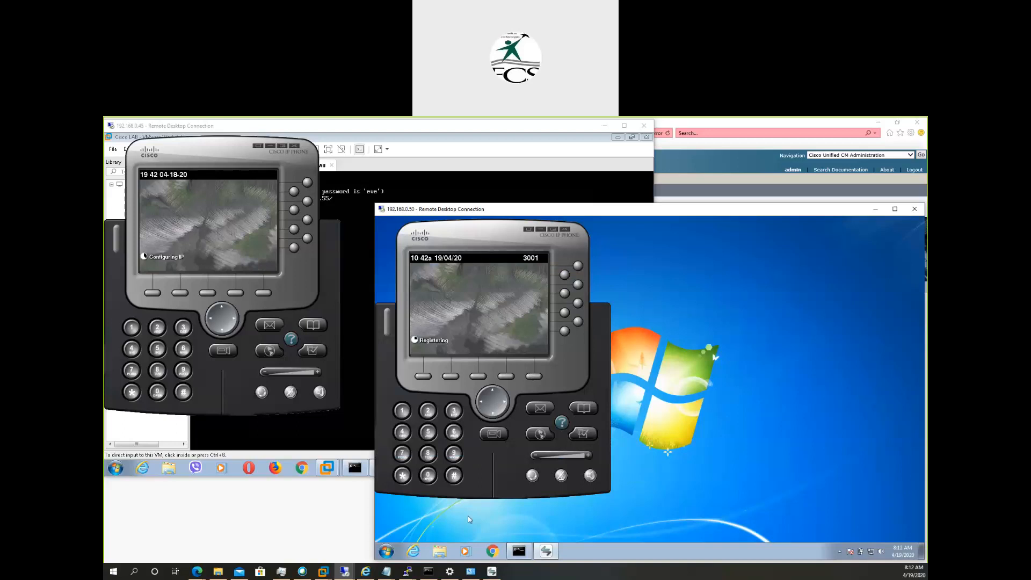
Switch to the ACER-PC virtual machine in VMware Workstation and review the PSTN phone's device name and TFTP servers, leaving without changes.
left_click(291, 511)
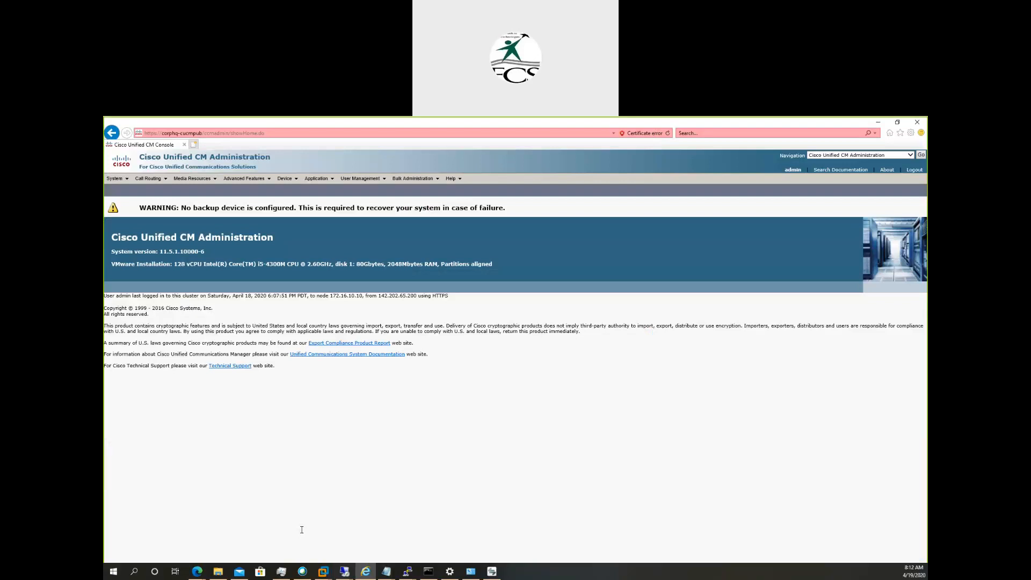
mouse_move(348, 575)
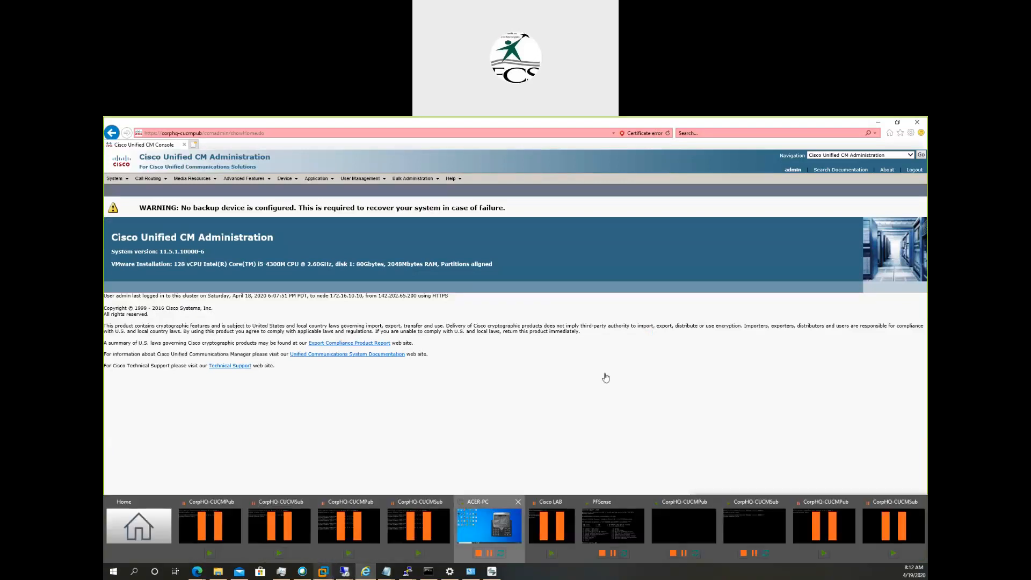
left_click(464, 524)
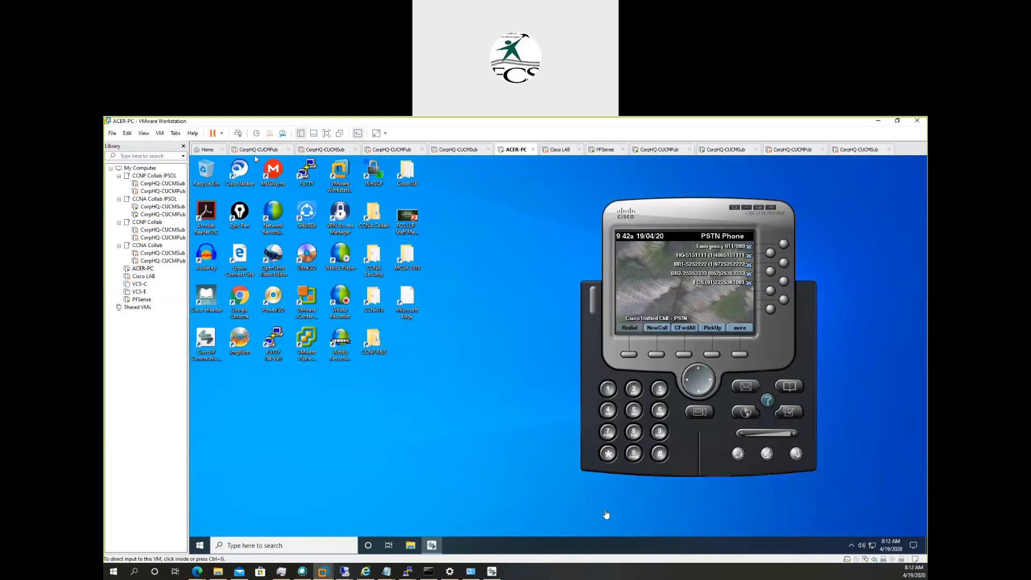
right_click(769, 349)
left_click(798, 425)
left_click(612, 260)
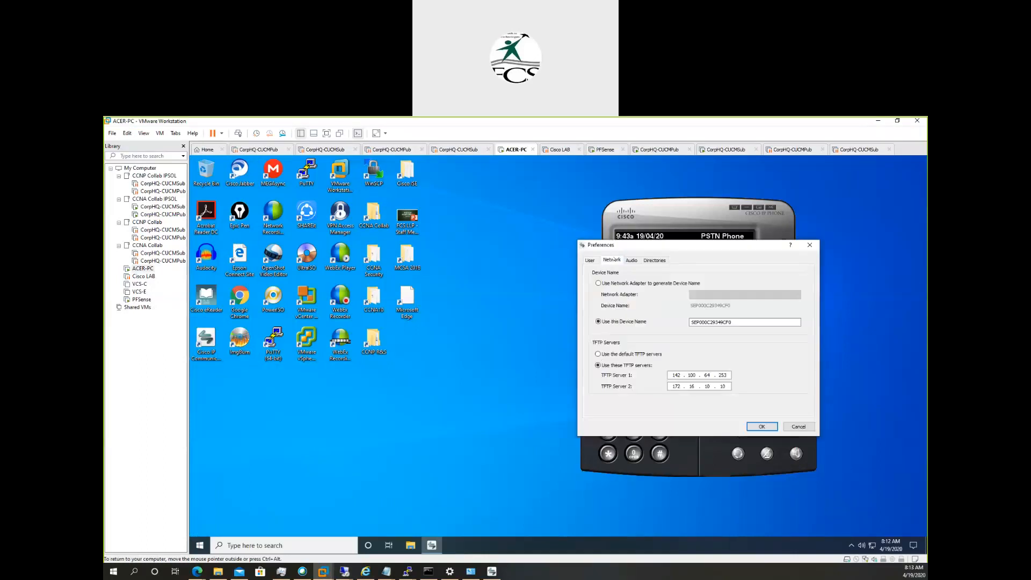
left_click(798, 427)
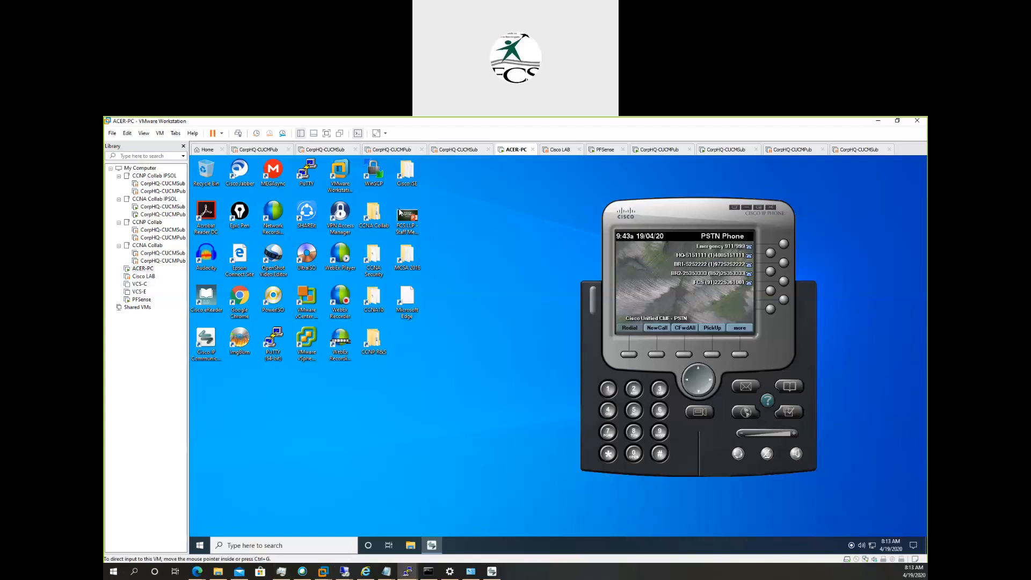
Switch to the PSTN router console, enter privileged mode with en, and list the DHCP configuration with show runn | s dhcp.
key("Return")
key("Return")
key("Return")
key("Return")
key("Return")
key("Return")
key("Return")
key("Return")
key("Return")
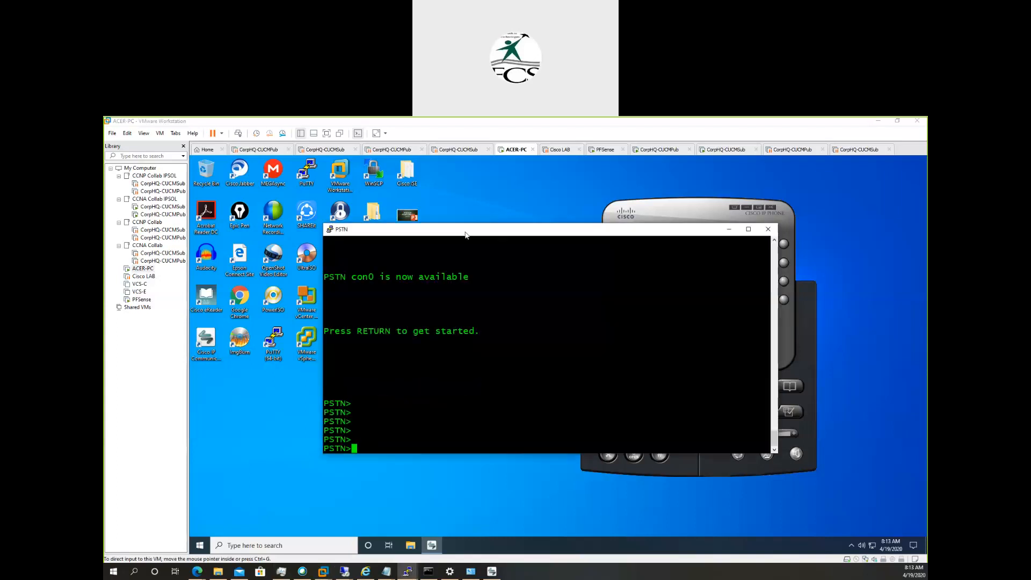
type("en")
key("Return")
key("Return")
key("Return")
key("Return")
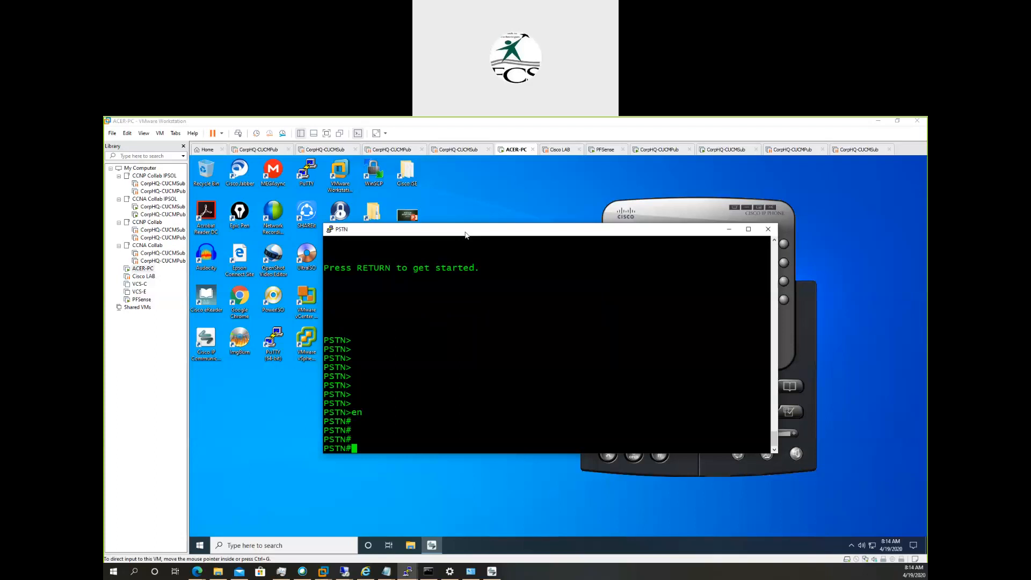
type("show runn | s dhcp")
key("Return")
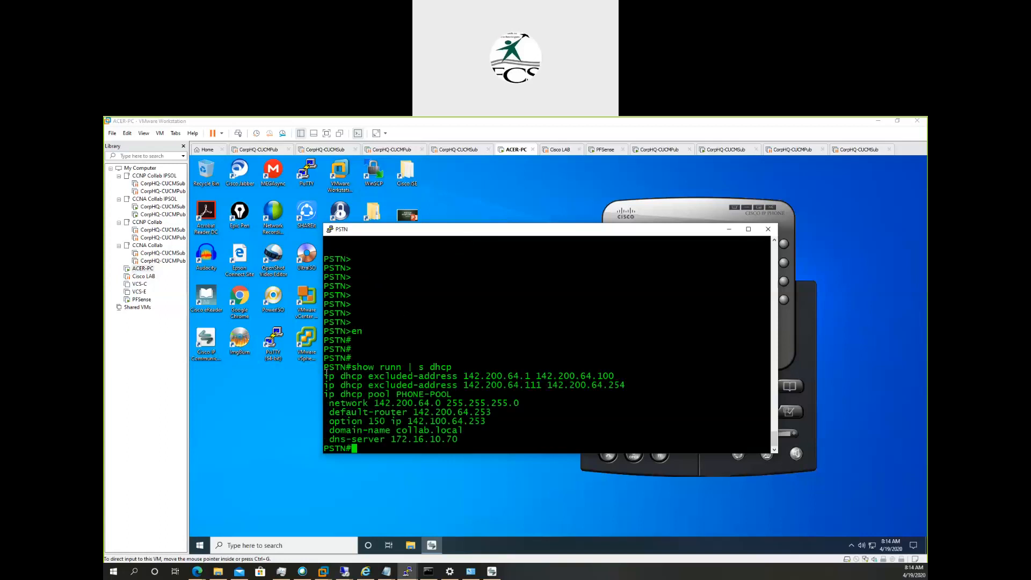
Examine the two ip dhcp excluded-address lines in the output, highlighting the command and the range ends 142.200.64.100 and 142.200.64.111.
left_click_drag(325, 374, 455, 374)
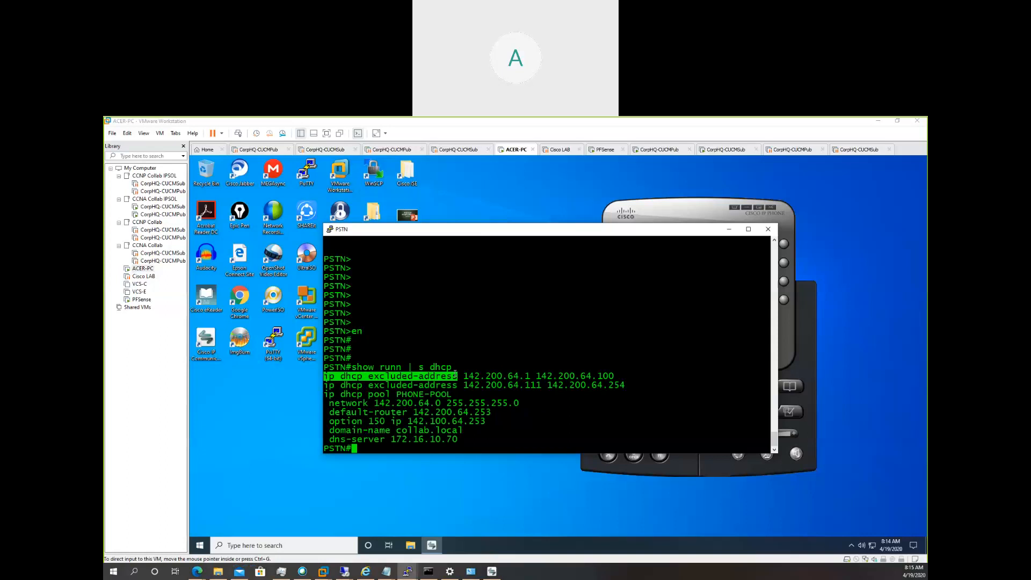
left_click_drag(455, 374, 457, 376)
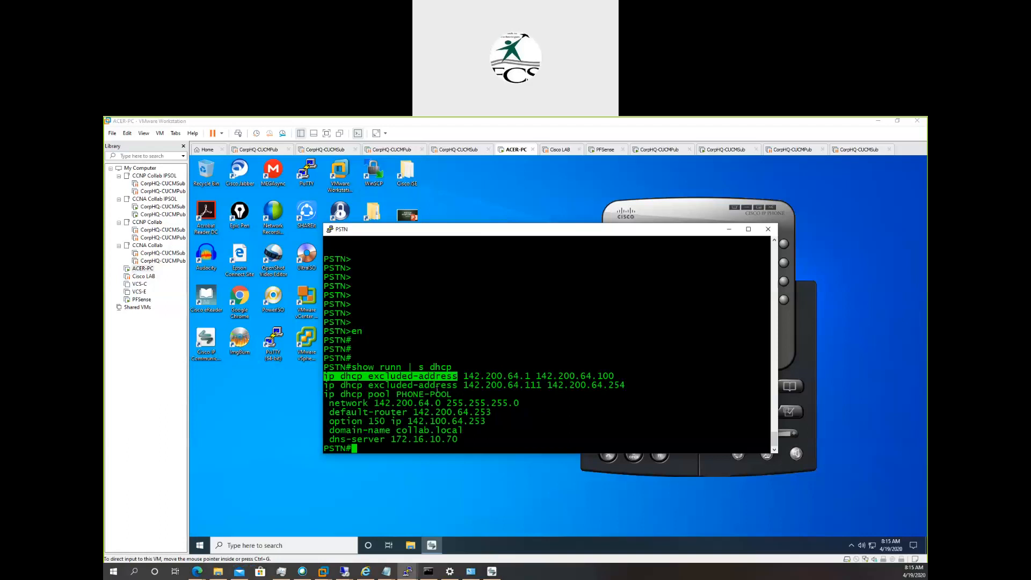
left_click(465, 374)
left_click_drag(467, 374, 611, 374)
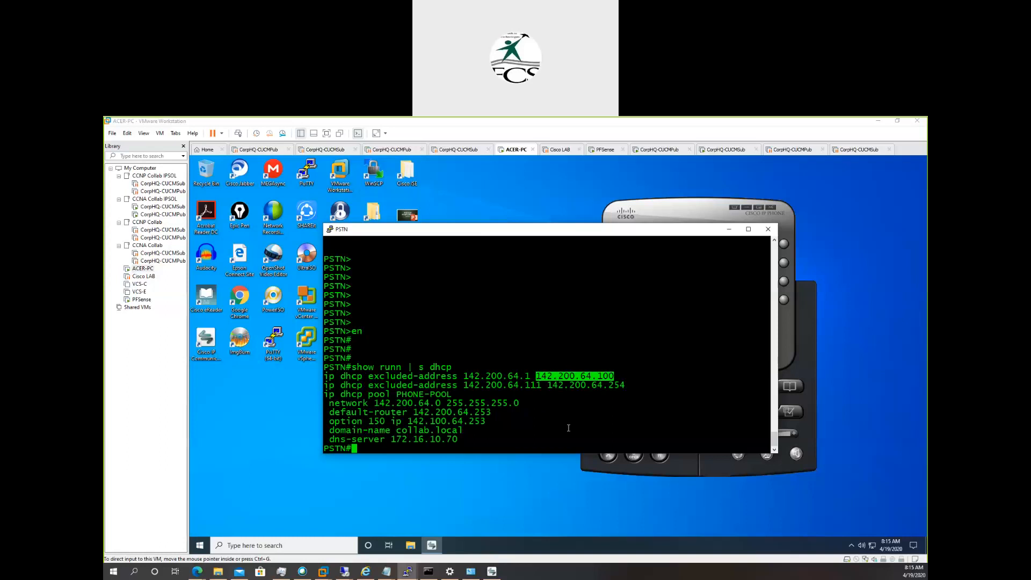
left_click(526, 384)
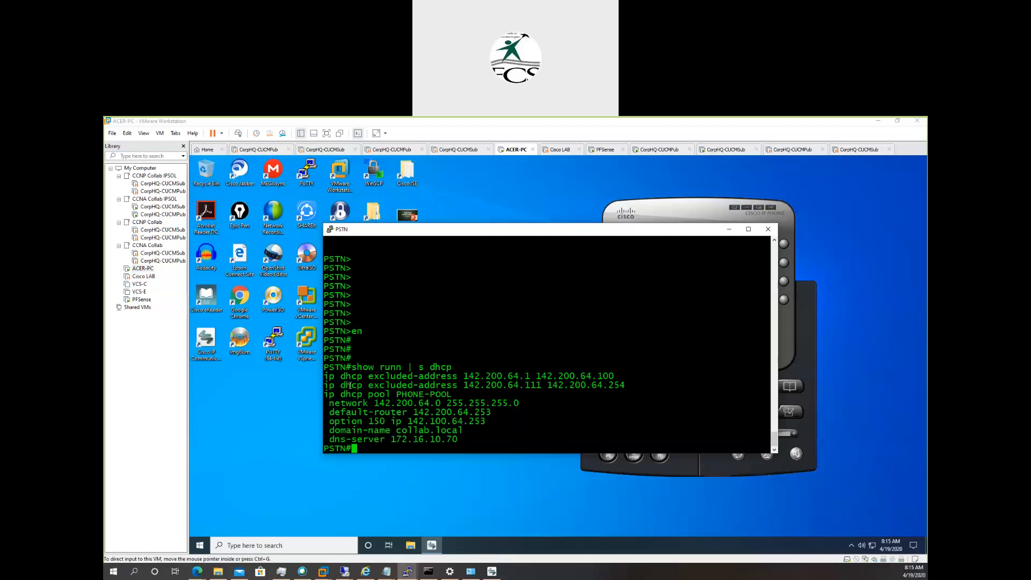
left_click_drag(527, 384, 546, 385)
left_click(634, 379)
Highlight the PHONE-POOL's network 142.200.64.0, mask 255.255.255.0, default router 142.200.64.253 and option 150 address 142.100.64.253.
left_click_drag(330, 403, 440, 404)
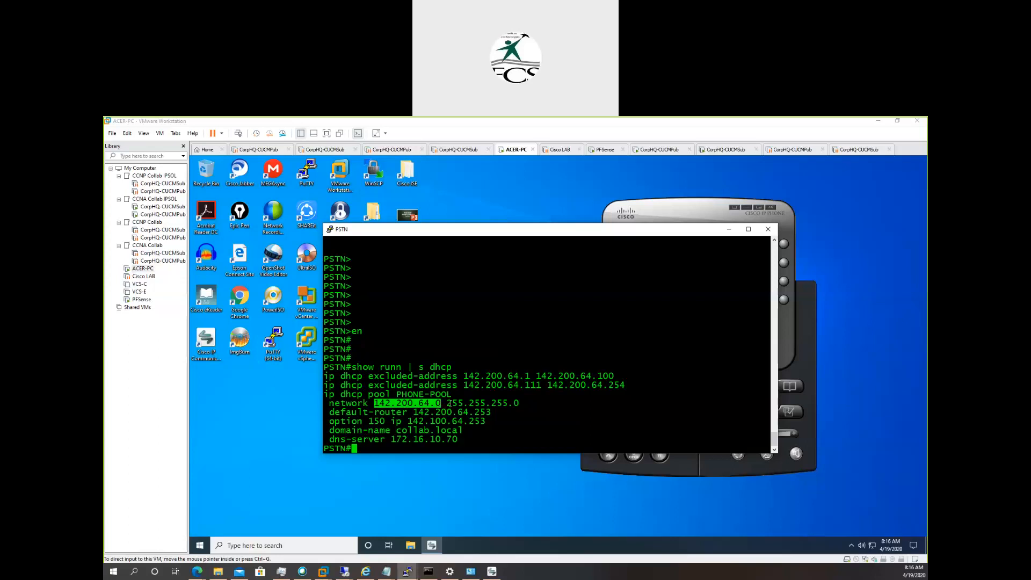
left_click_drag(447, 403, 516, 402)
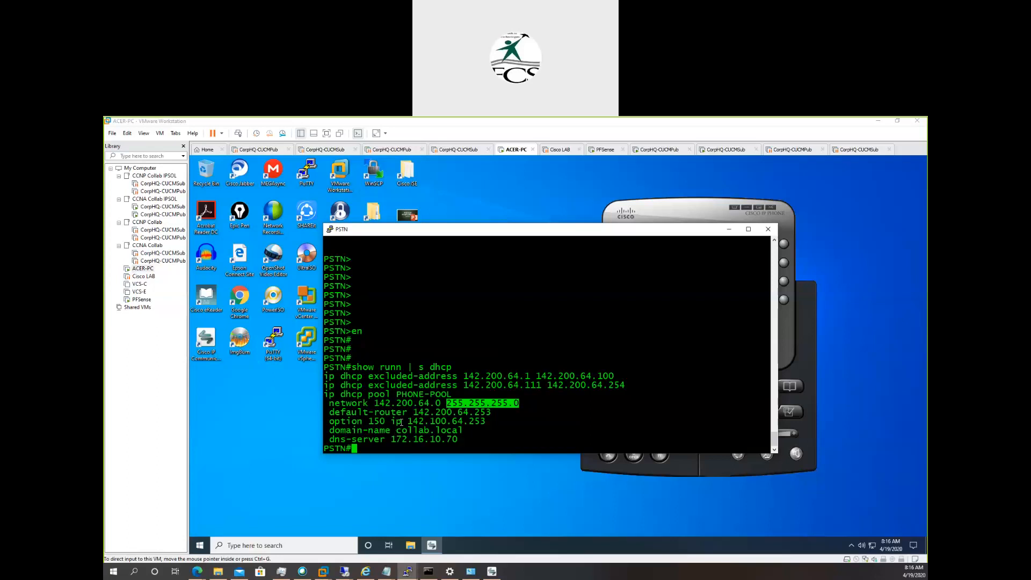
left_click_drag(415, 412, 487, 409)
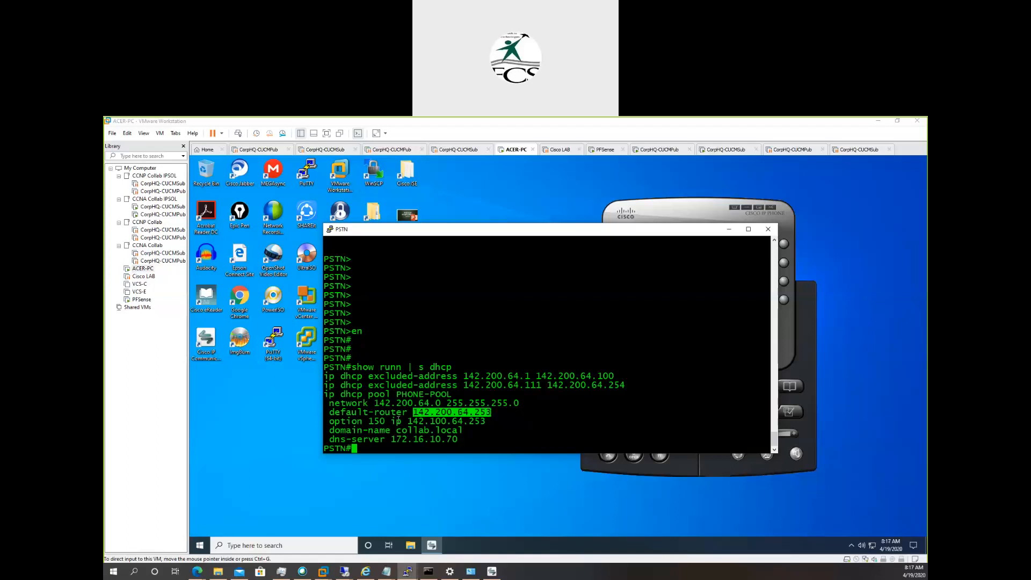
left_click_drag(330, 421, 484, 422)
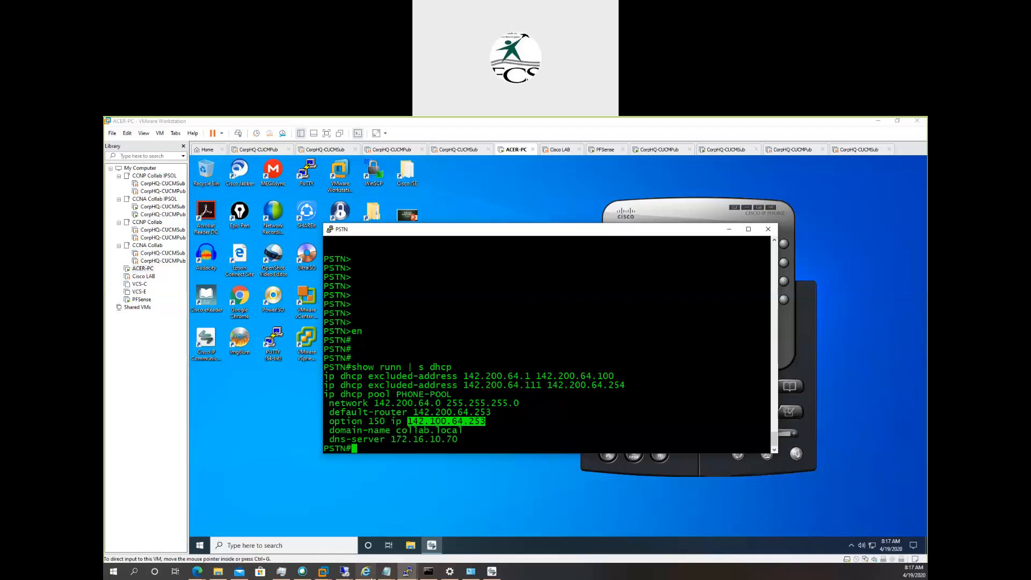
Switch to Cisco Unified CM Administration in the browser and open the page listing the DHCP servers.
left_click(359, 544)
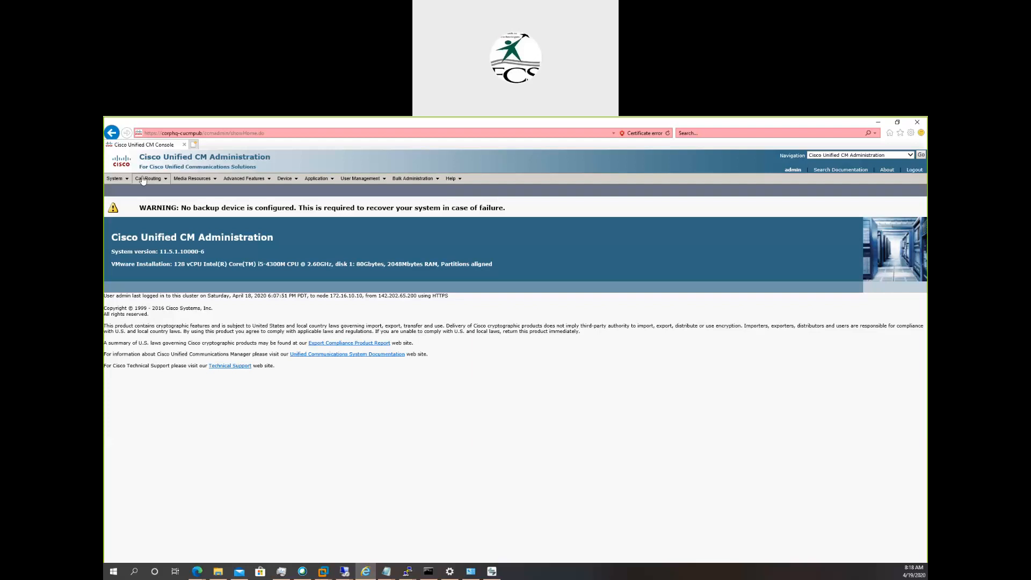
left_click(125, 179)
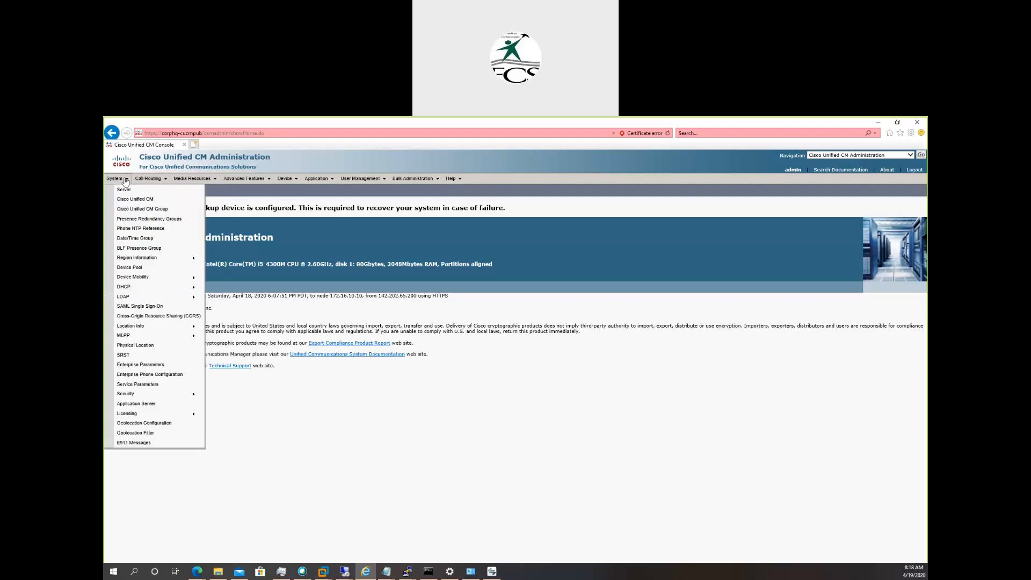
mouse_move(183, 287)
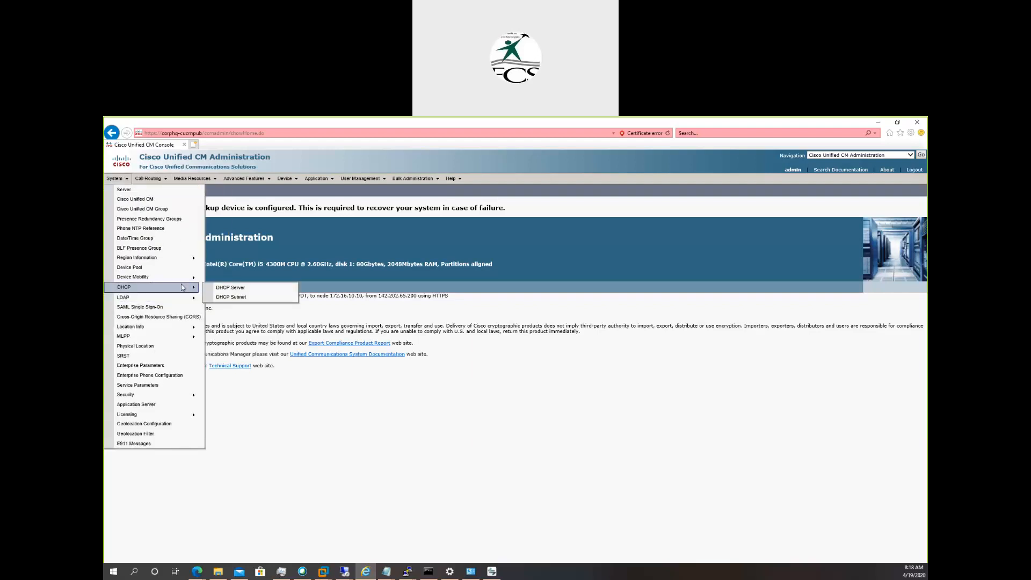
left_click(226, 290)
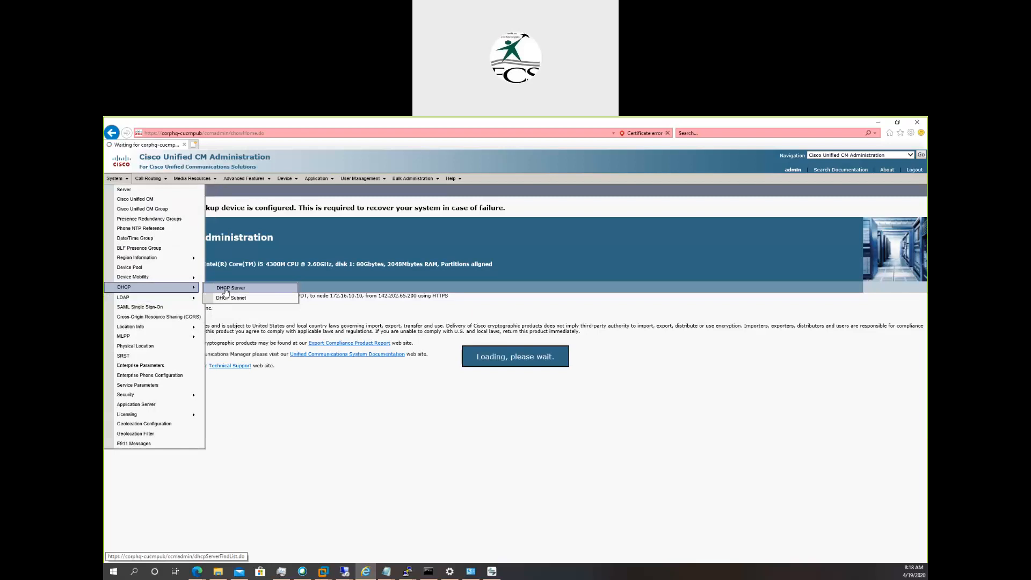
left_click(225, 290)
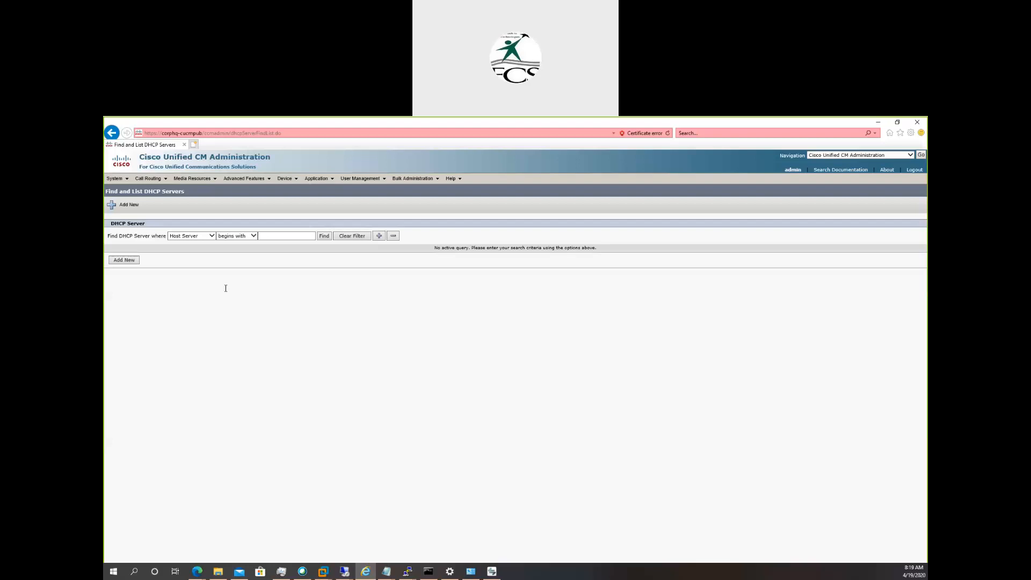
Reopen the DHCP server search page and search for all DHCP servers without a filter.
left_click(121, 182)
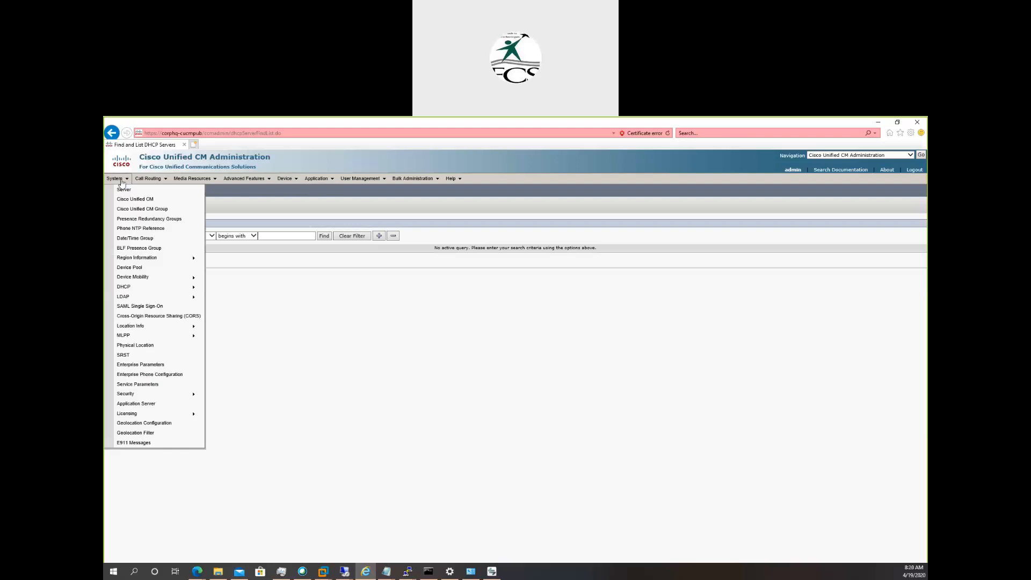
mouse_move(146, 291)
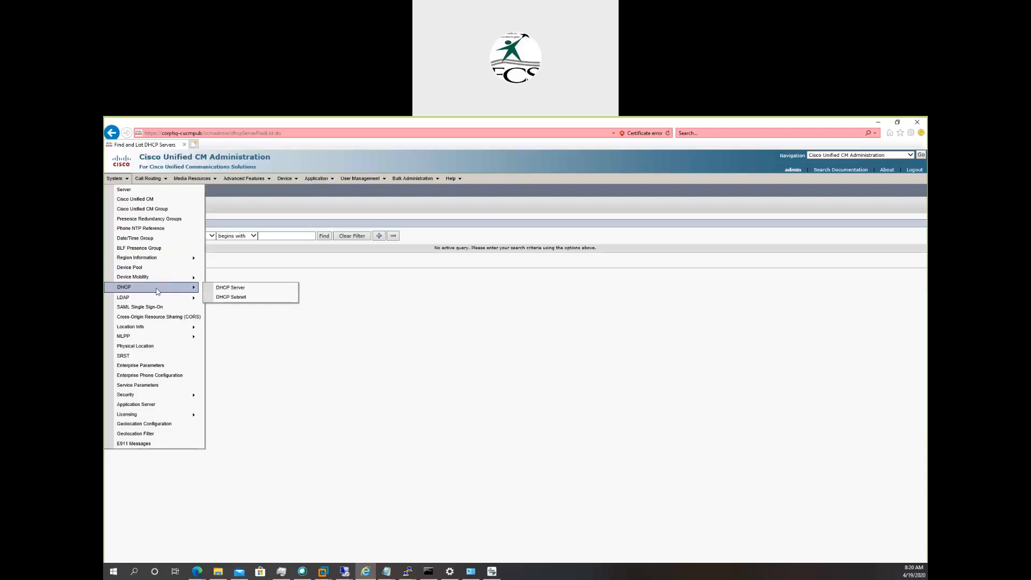
left_click(225, 292)
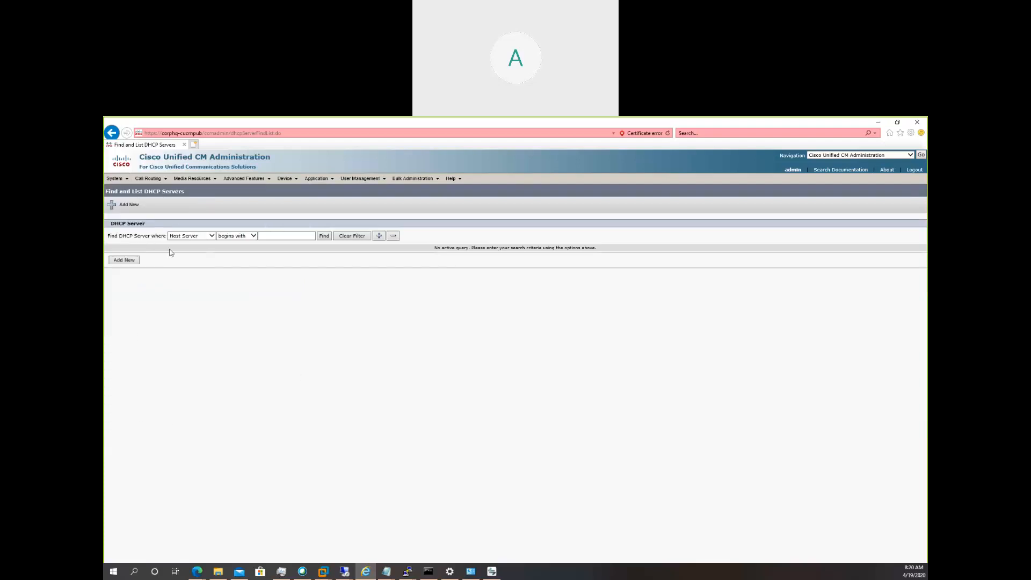
left_click(323, 237)
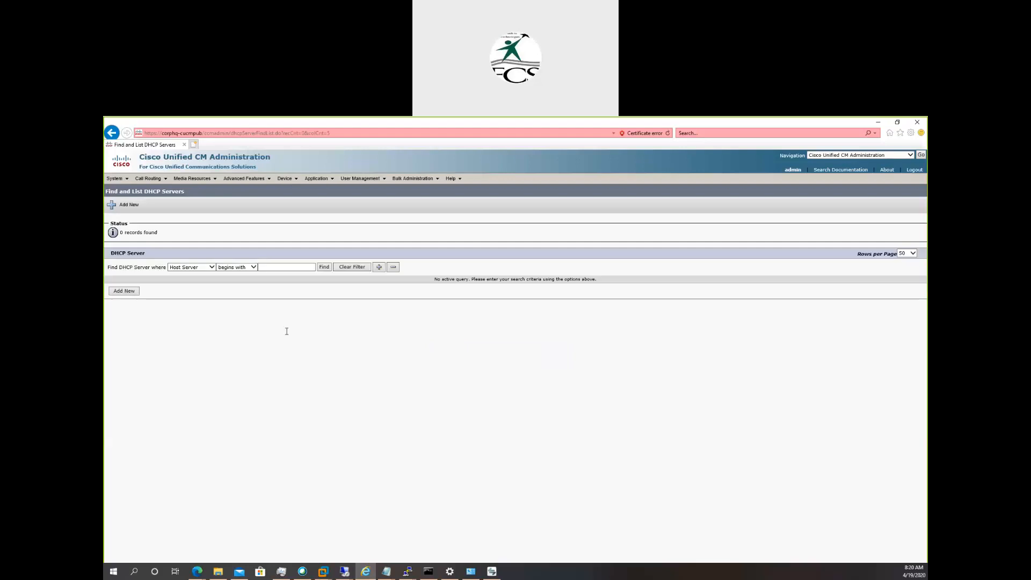
Open a new DHCP server form and review the available host servers, leaving the choice unselected.
left_click(125, 293)
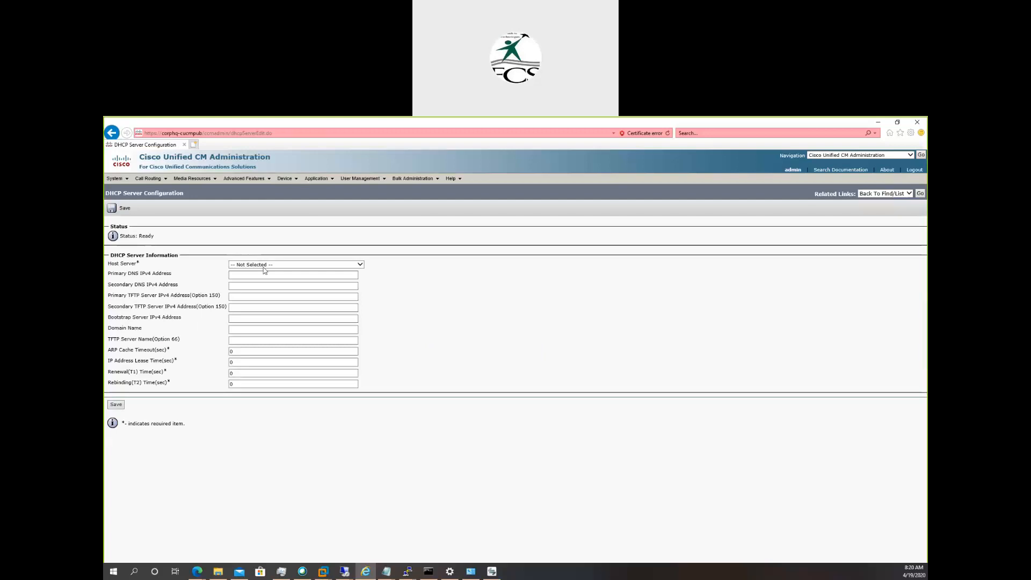
left_click(246, 266)
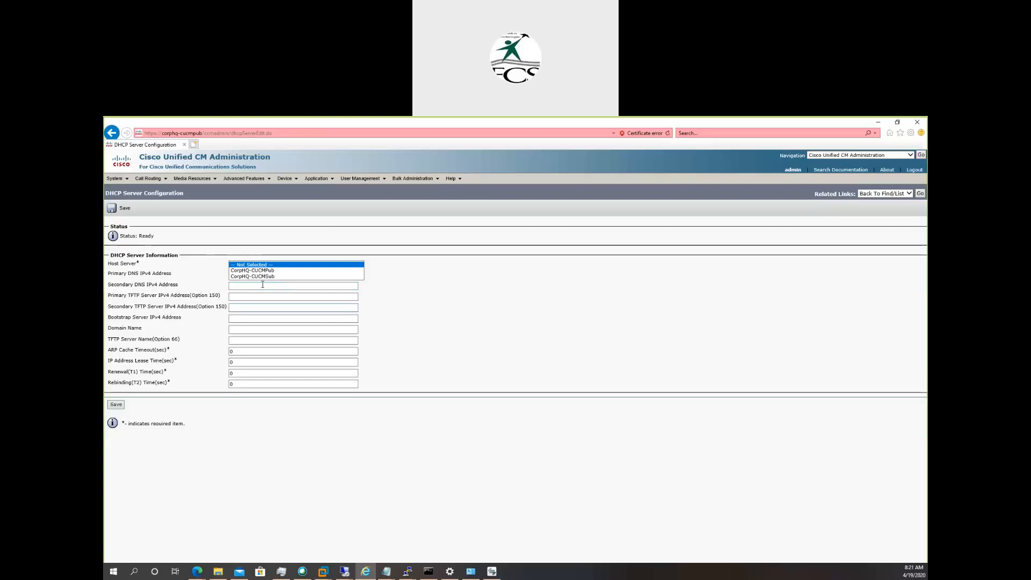
left_click(170, 284)
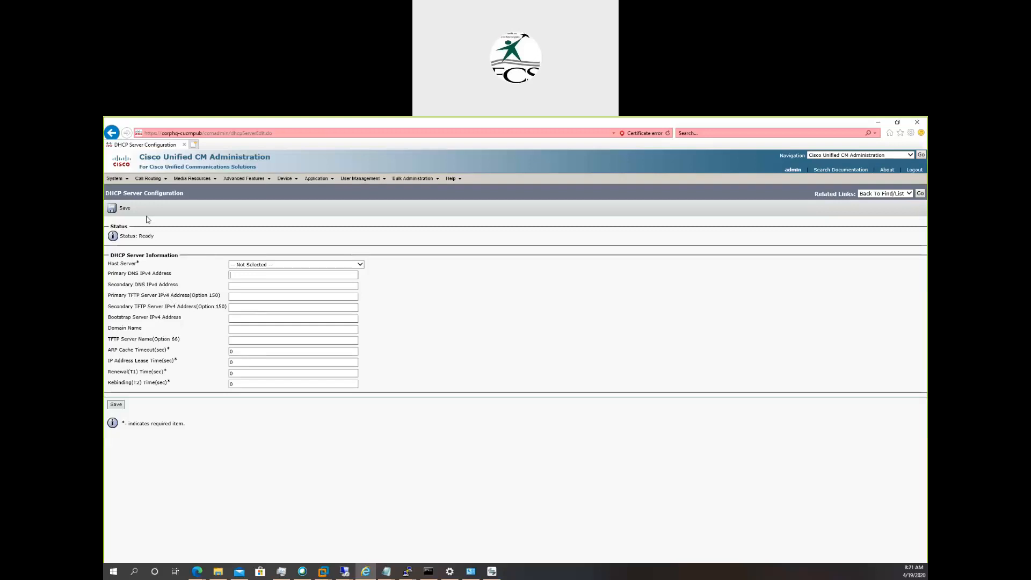
Open the DHCP subnet search page and search for all subnets without a filter.
mouse_move(123, 182)
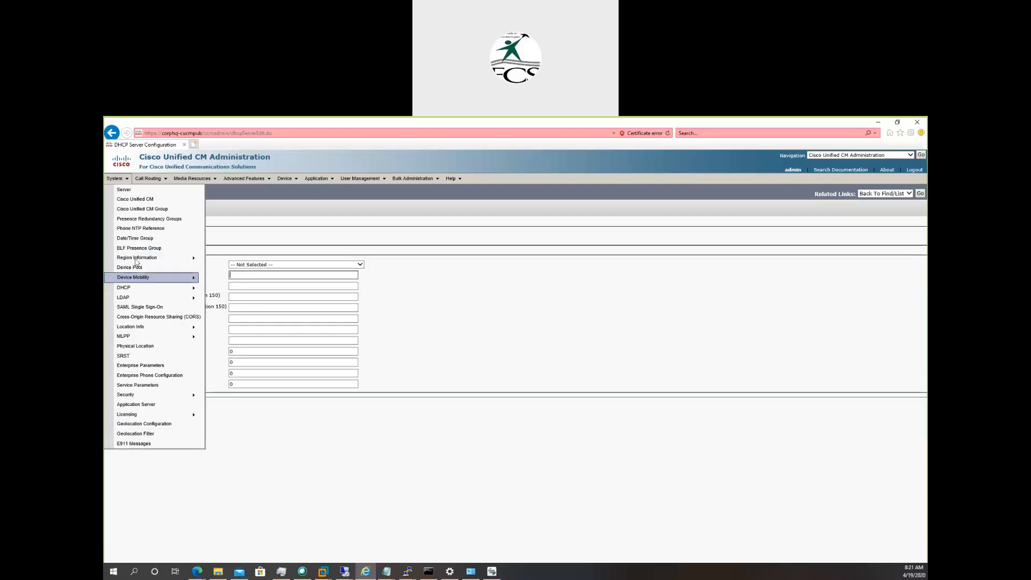
mouse_move(132, 288)
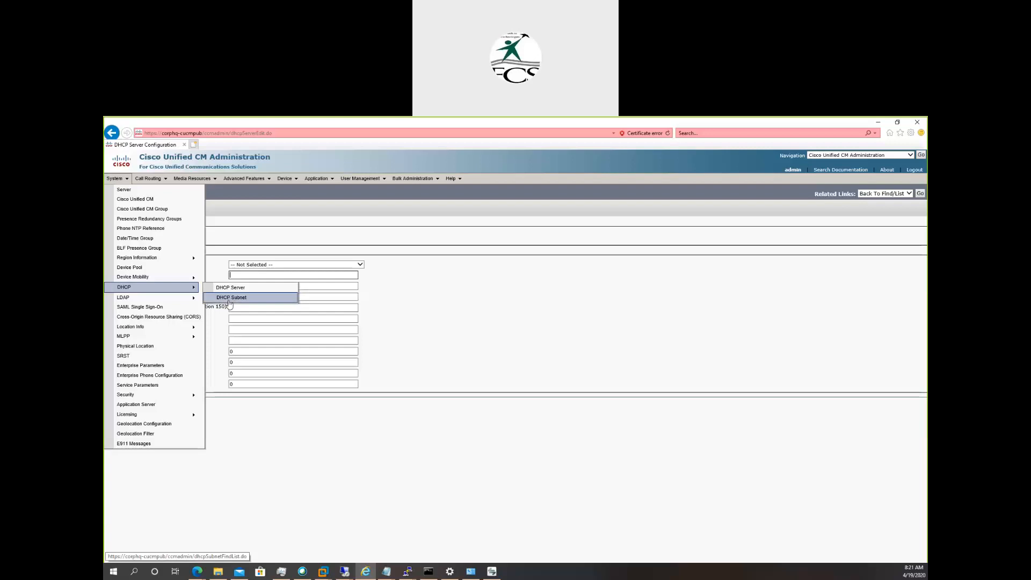
left_click(229, 302)
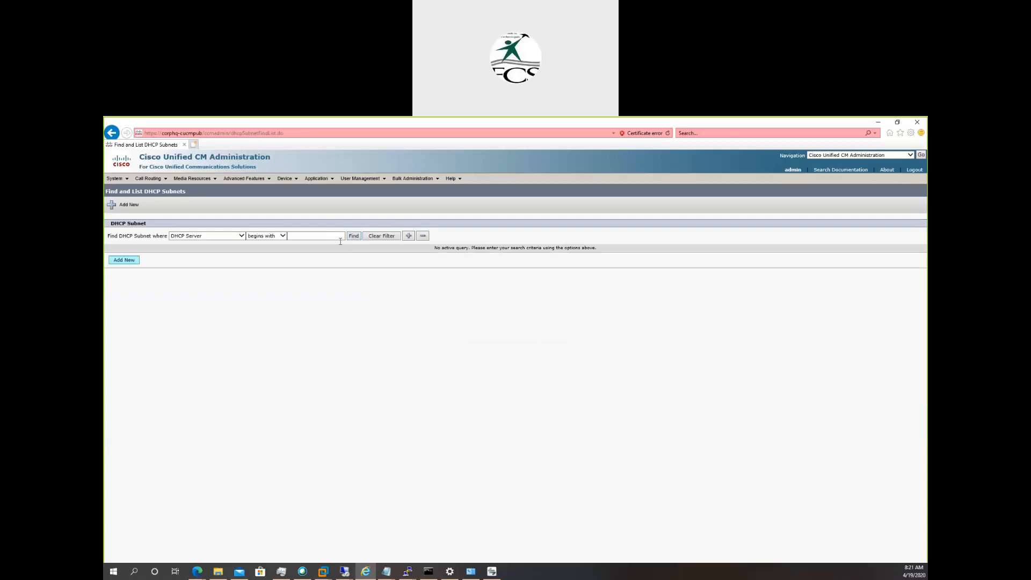
left_click(352, 237)
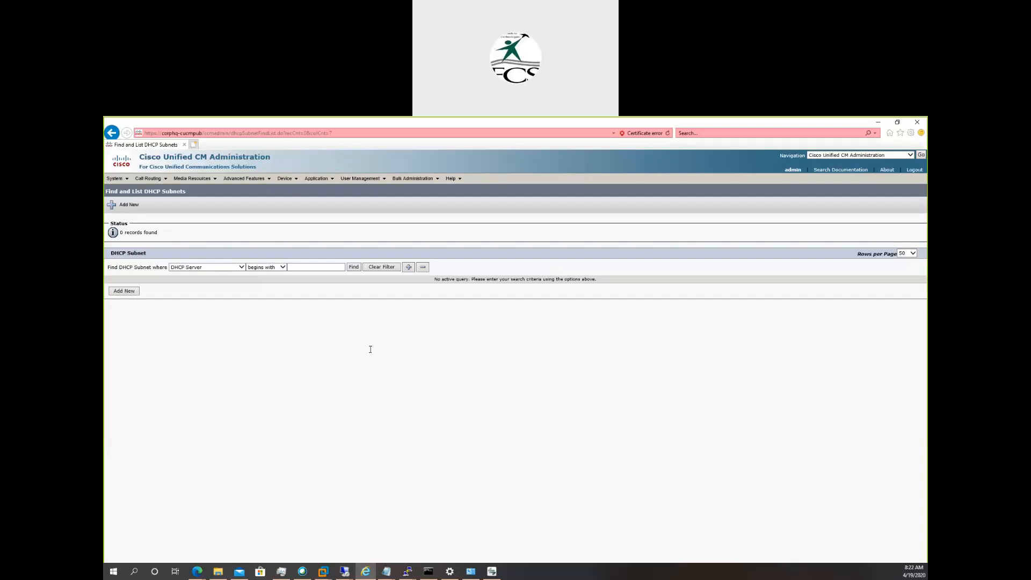
Open a new DHCP subnet form and highlight its Router IPv4 Address and Subnet Mask labels.
left_click(119, 291)
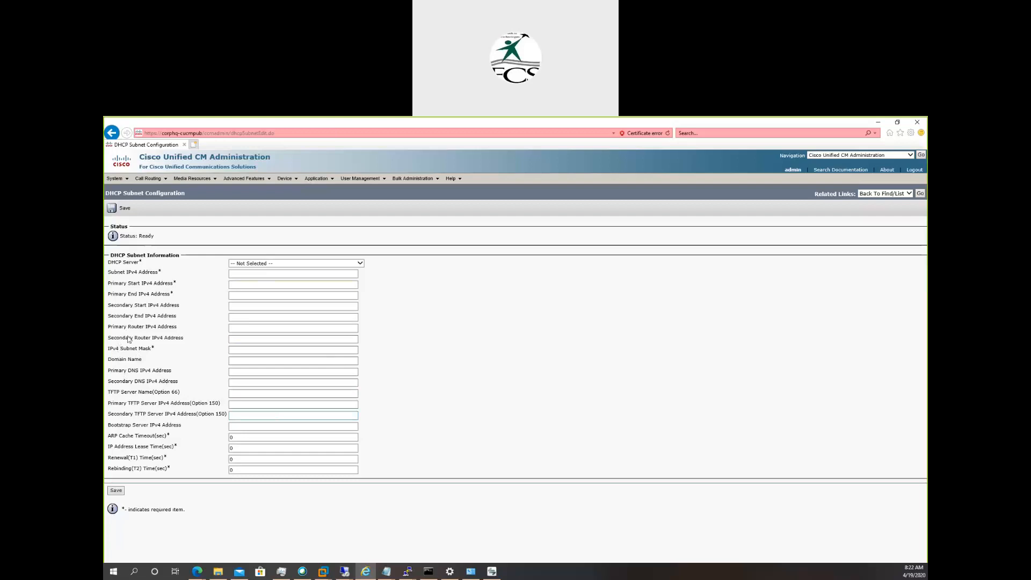
left_click_drag(129, 327, 185, 336)
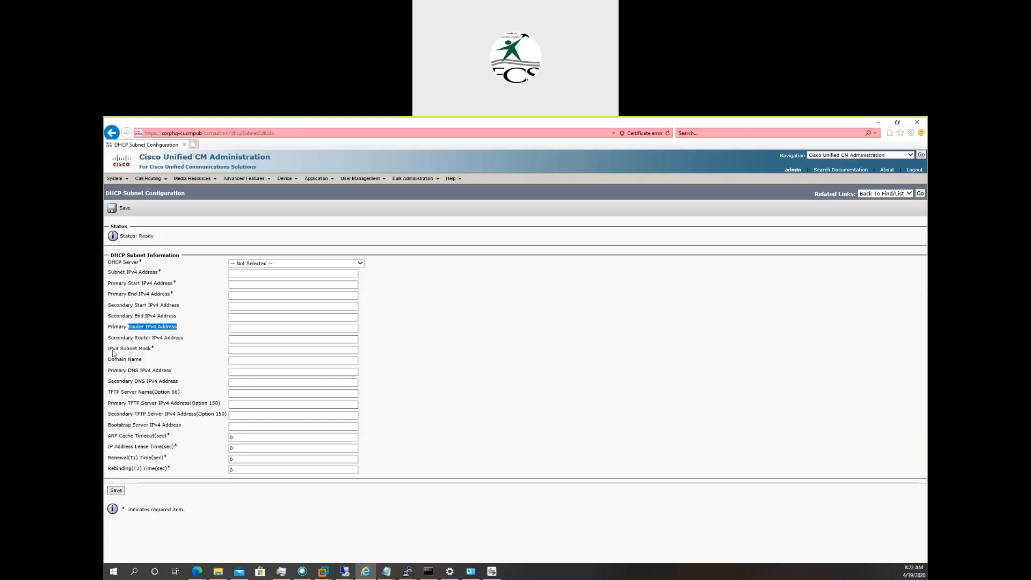
left_click_drag(121, 349, 160, 352)
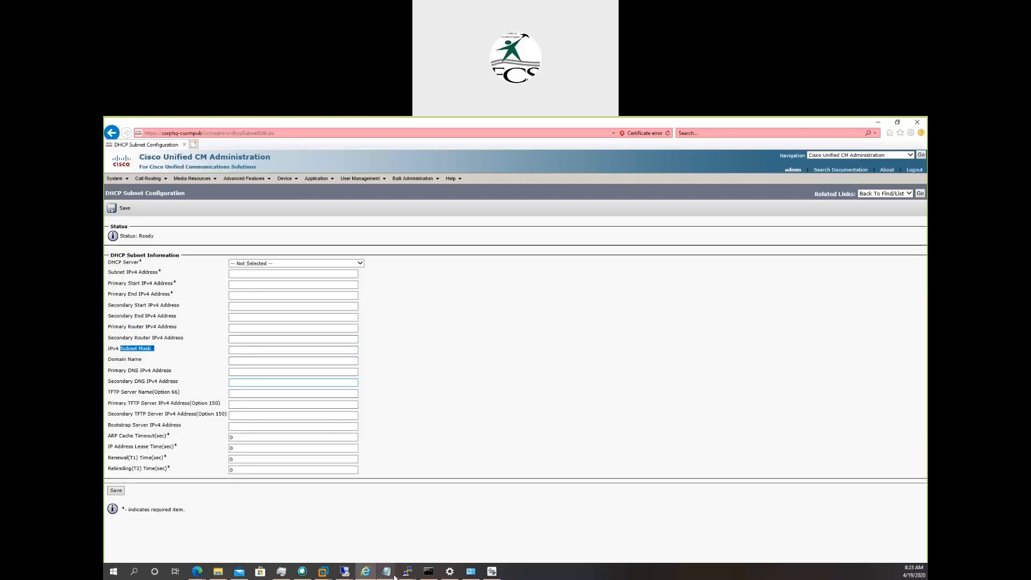
Switch to the Phone Provisioning notes in Notepad, highlight the NTP and DNS lines through DHCP, and return to the browser.
left_click(418, 536)
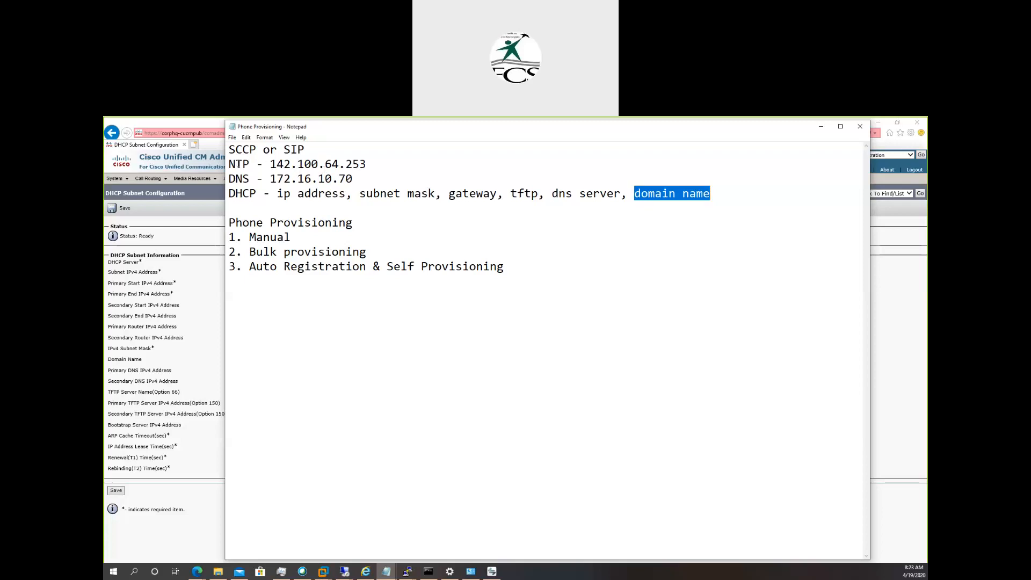
left_click_drag(229, 163, 273, 195)
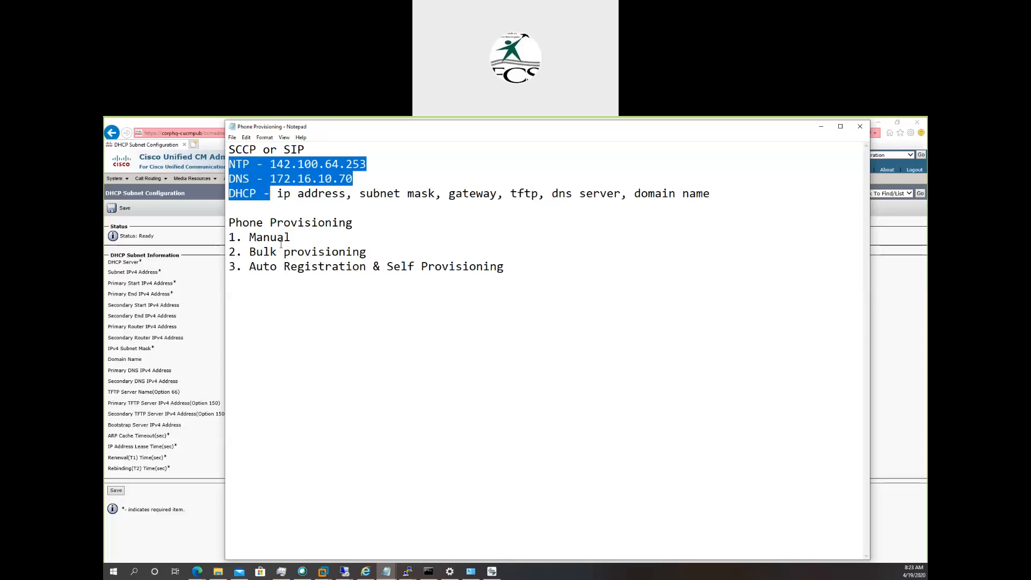
left_click(203, 496)
Start adding a new phone in CUCM with Cisco IP Communicator as the phone type and continue to the protocol selection.
mouse_move(288, 183)
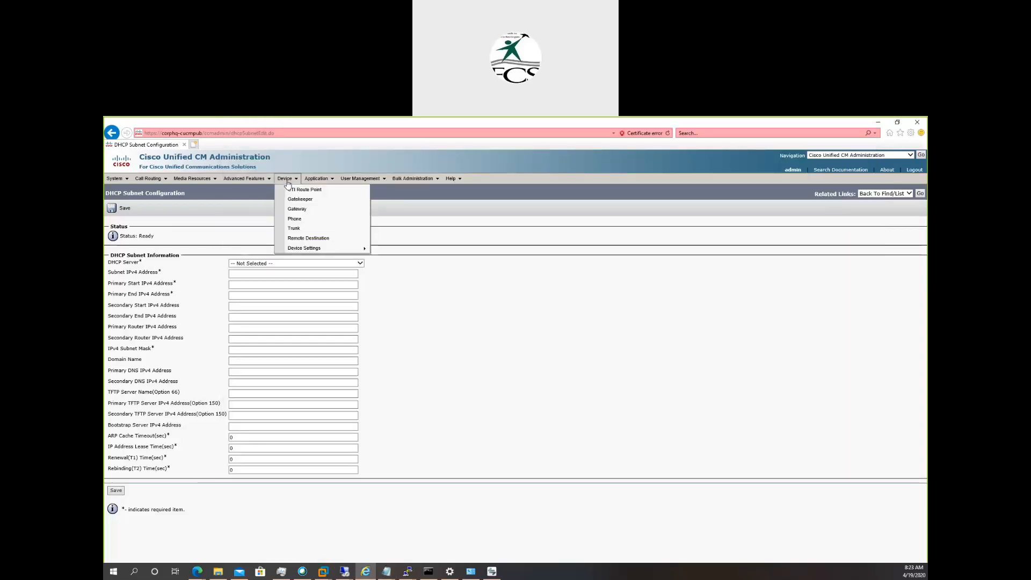
left_click(299, 222)
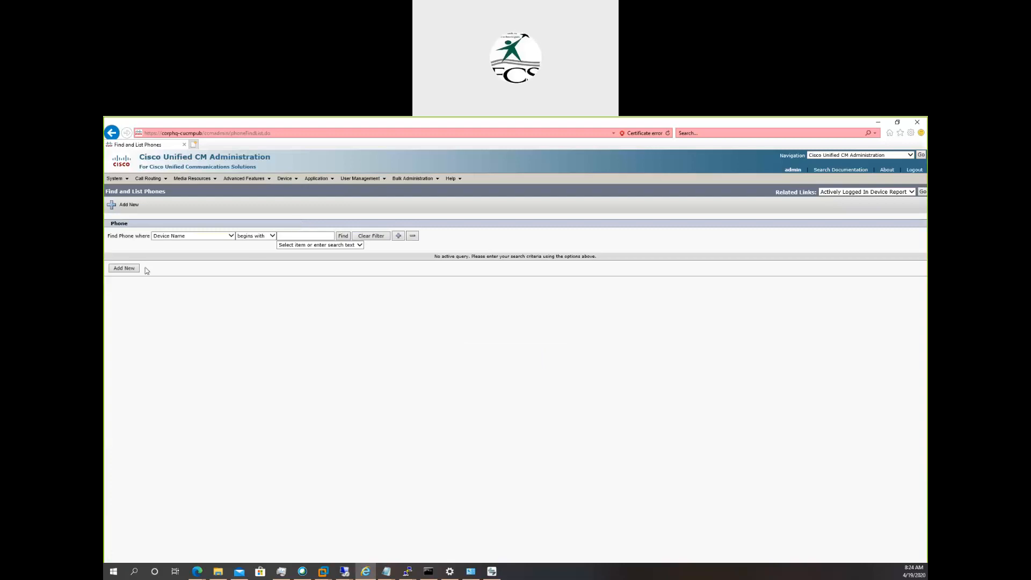
left_click(124, 268)
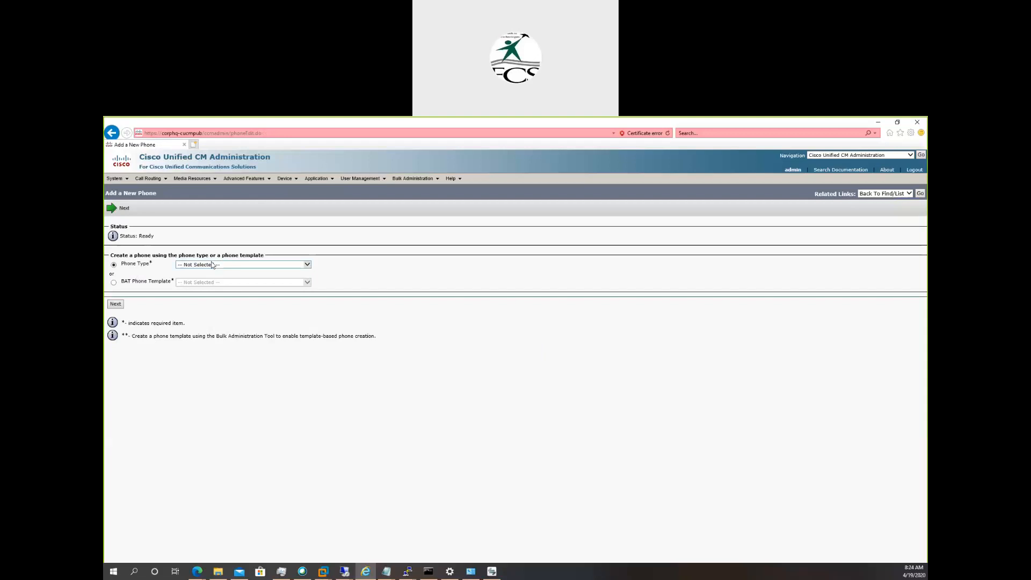
left_click(211, 265)
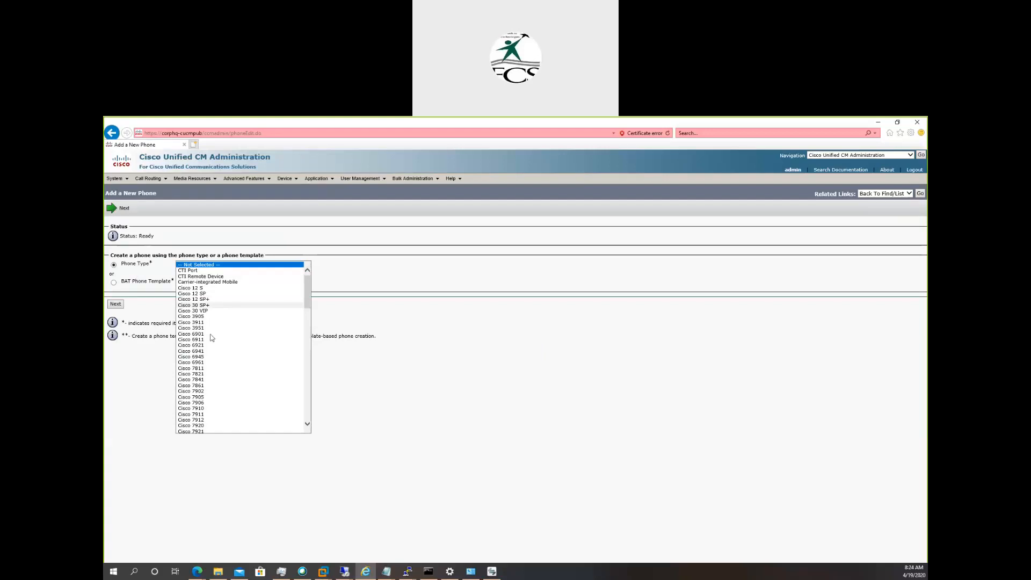
left_click_drag(309, 297, 318, 369)
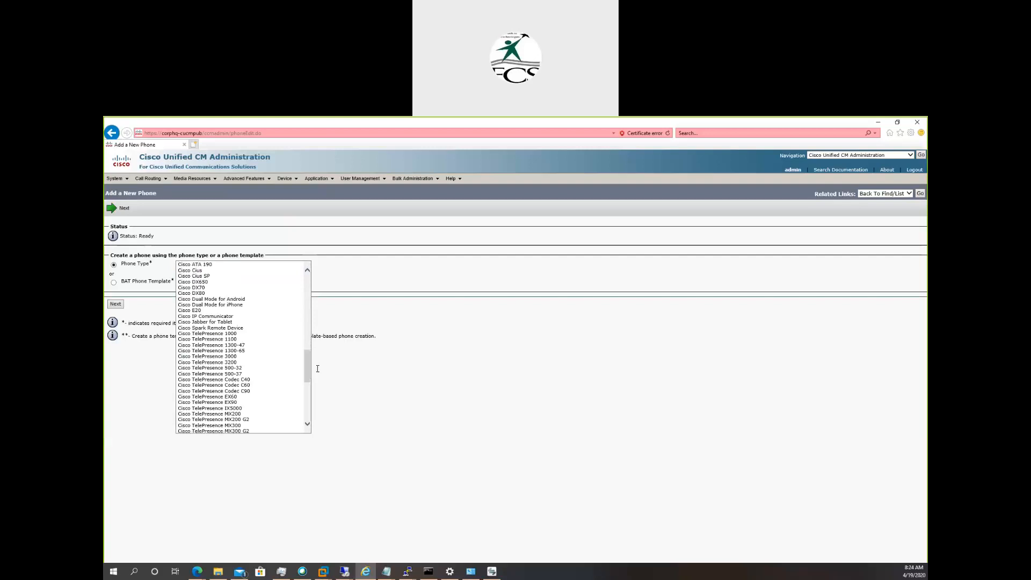
left_click(222, 317)
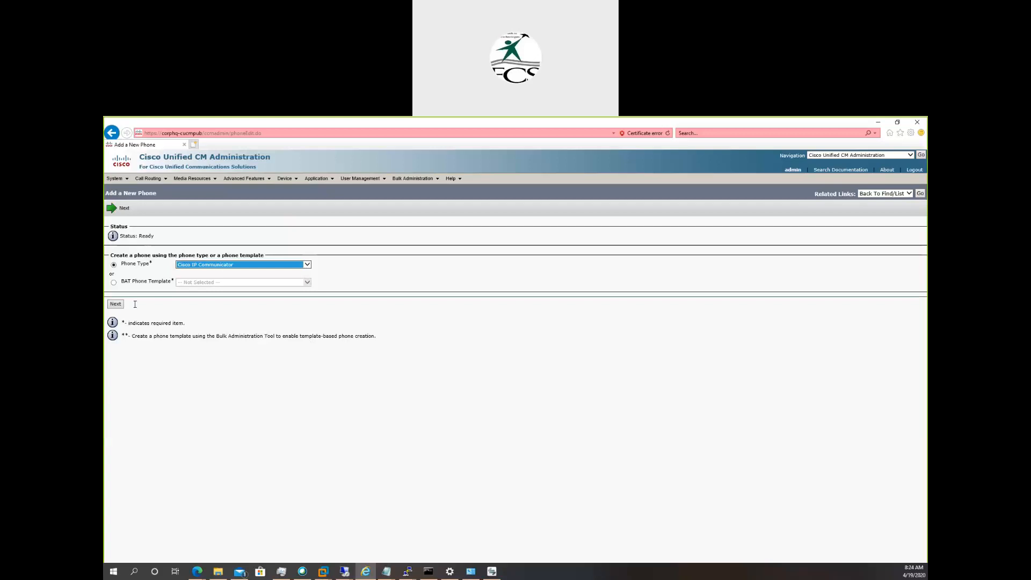
left_click(114, 304)
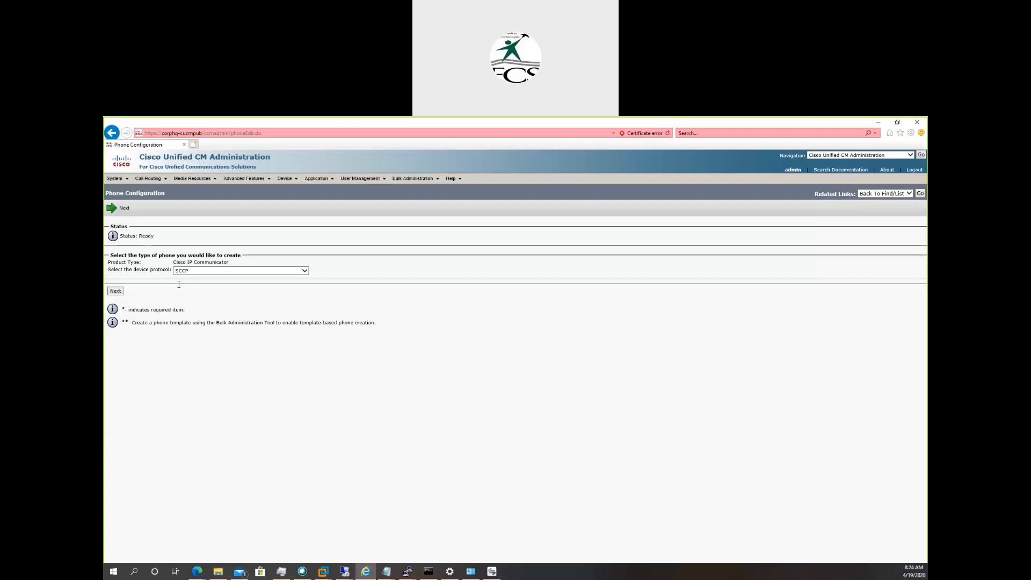
Choose SCCP as the device protocol and continue to the phone's configuration form.
left_click(233, 273)
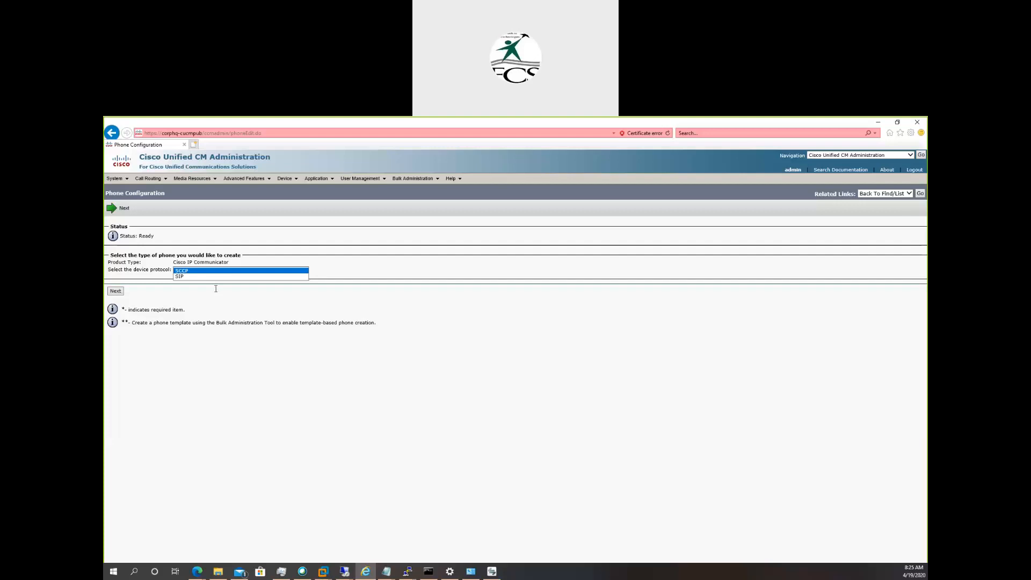
left_click(155, 293)
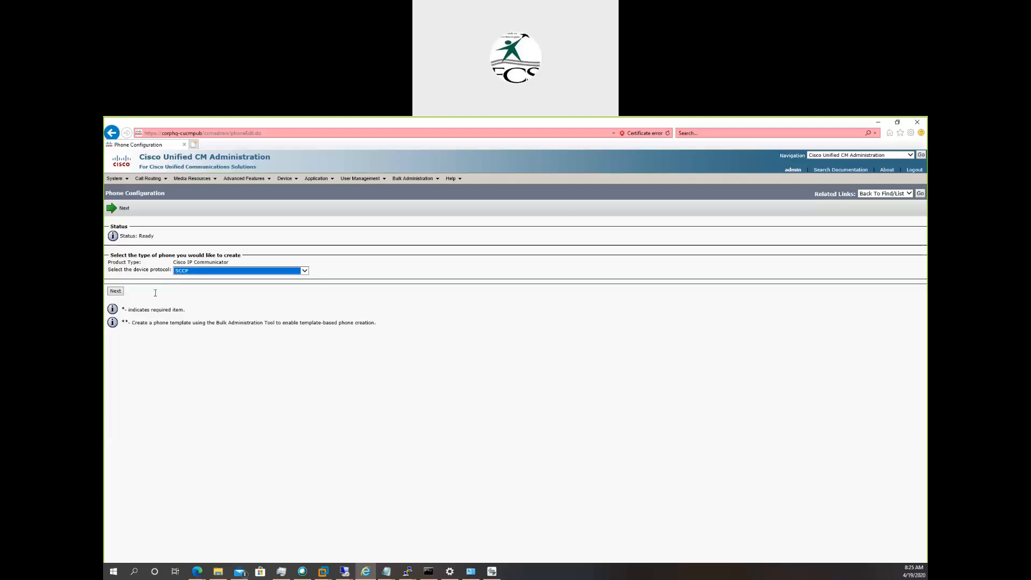
left_click(114, 292)
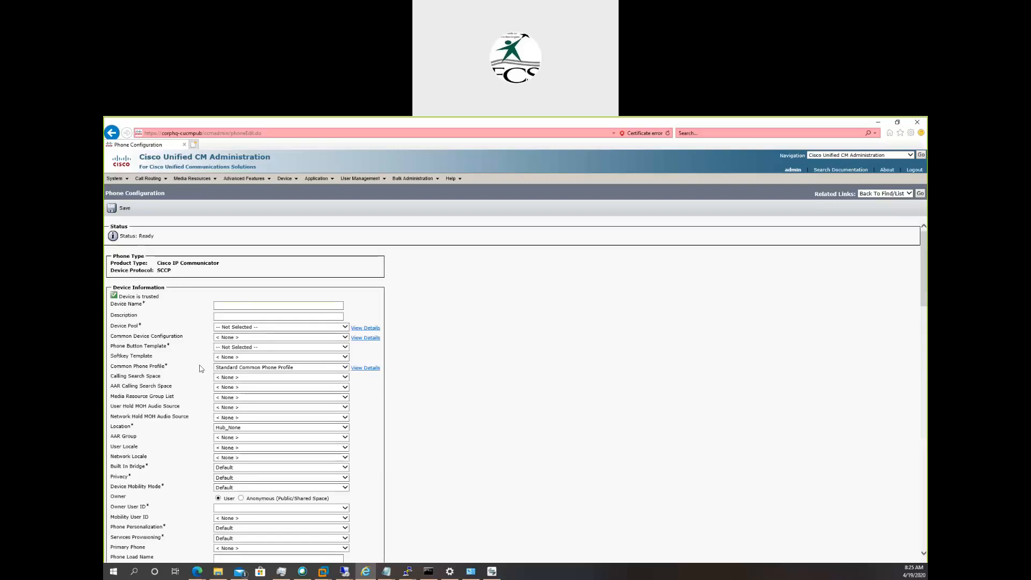
Look through the new phone's configuration form, then view the available Device Pool options without choosing one.
scroll(205, 445, "down", 3)
scroll(205, 445, "down", 15)
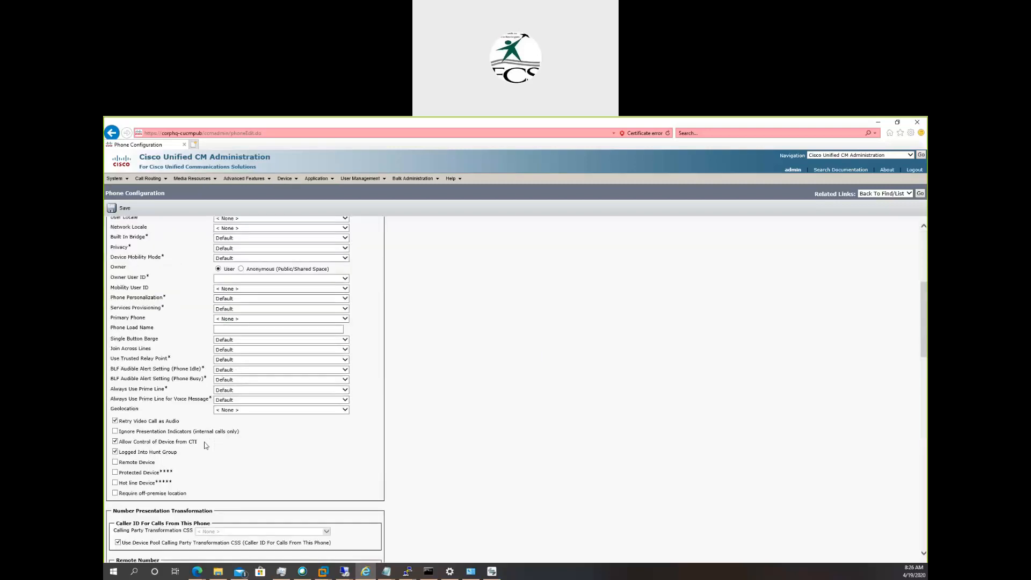
scroll(204, 445, "down", 6)
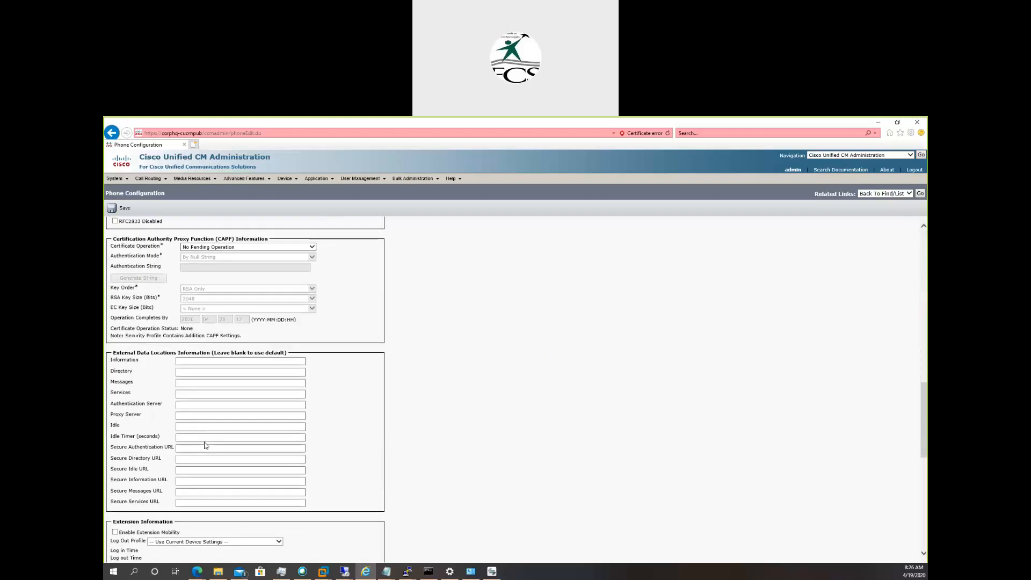
scroll(205, 443, "up", 20)
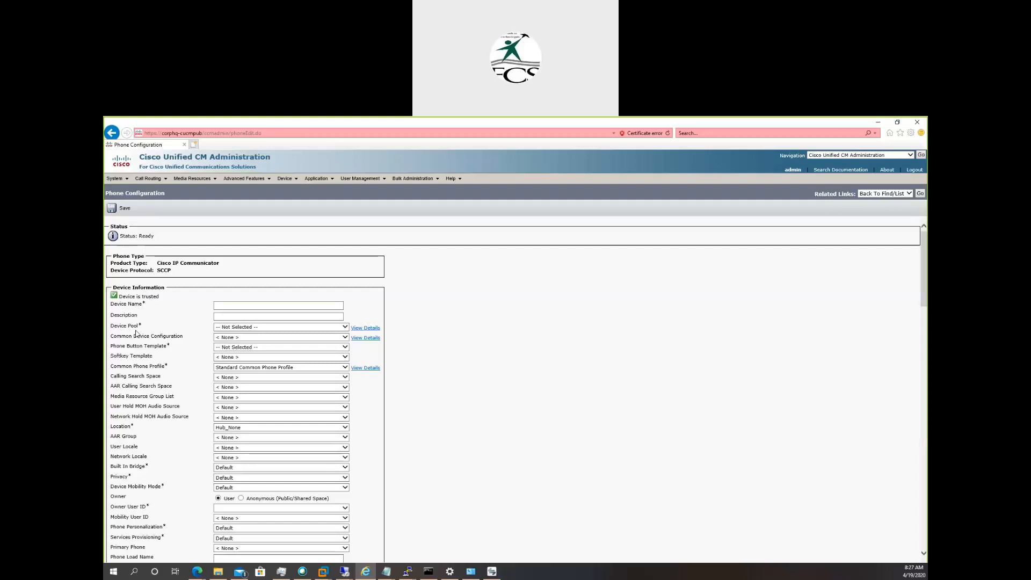
left_click(220, 329)
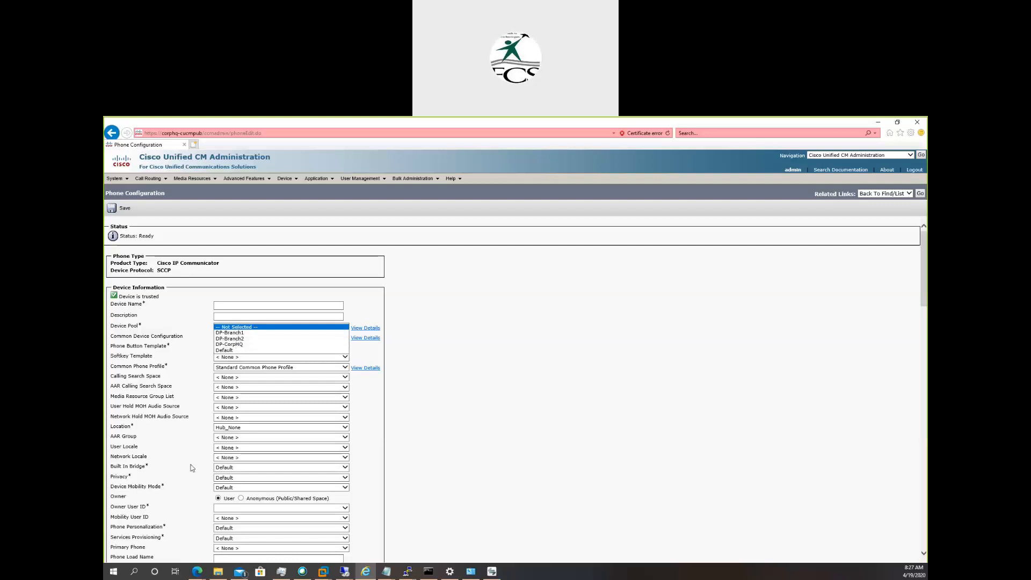
left_click(192, 448)
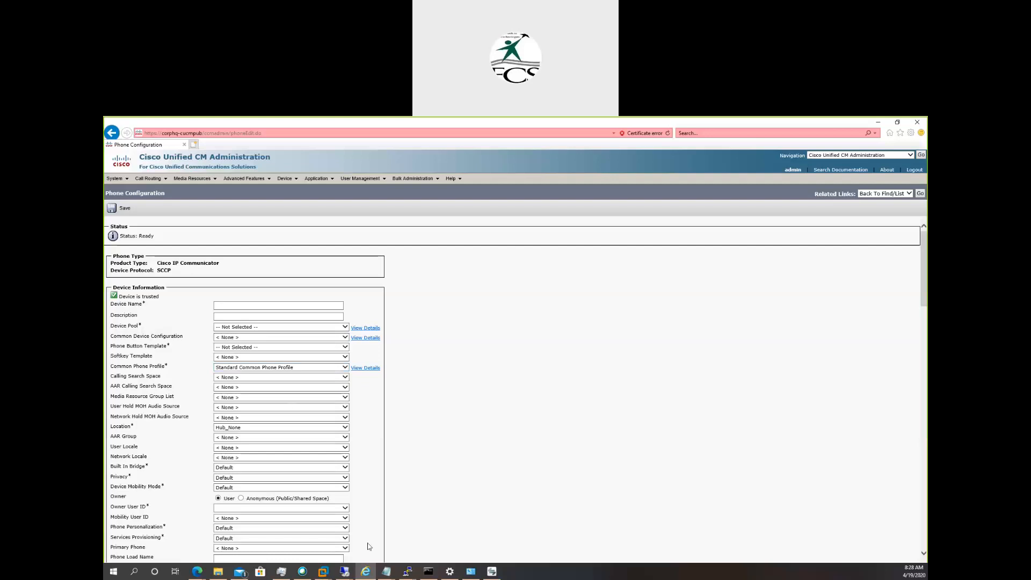
Switch to the Phone Provisioning notes in Notepad and highlight the words Bulk provisioning.
mouse_move(385, 572)
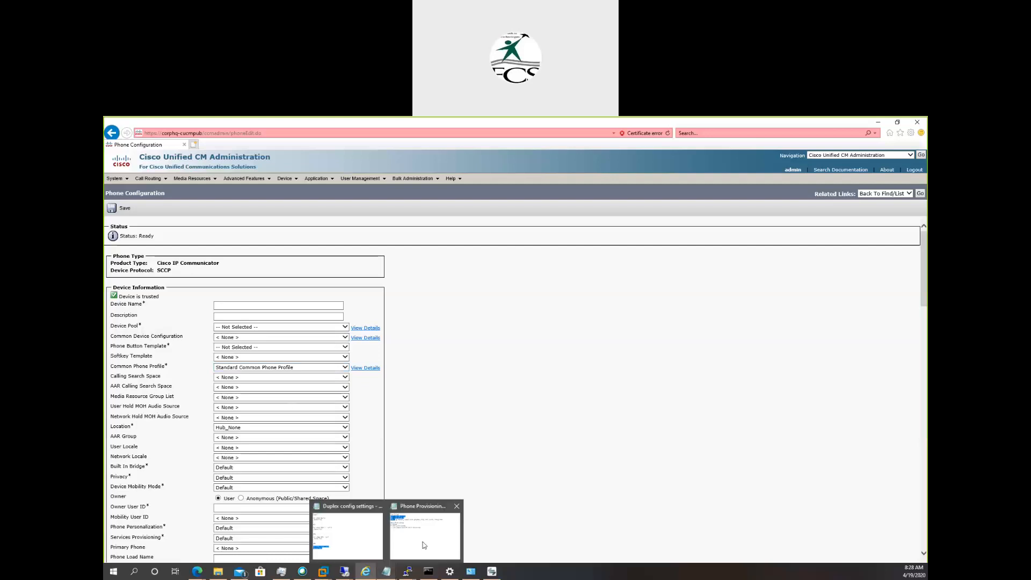
left_click(425, 540)
left_click_drag(248, 254, 374, 252)
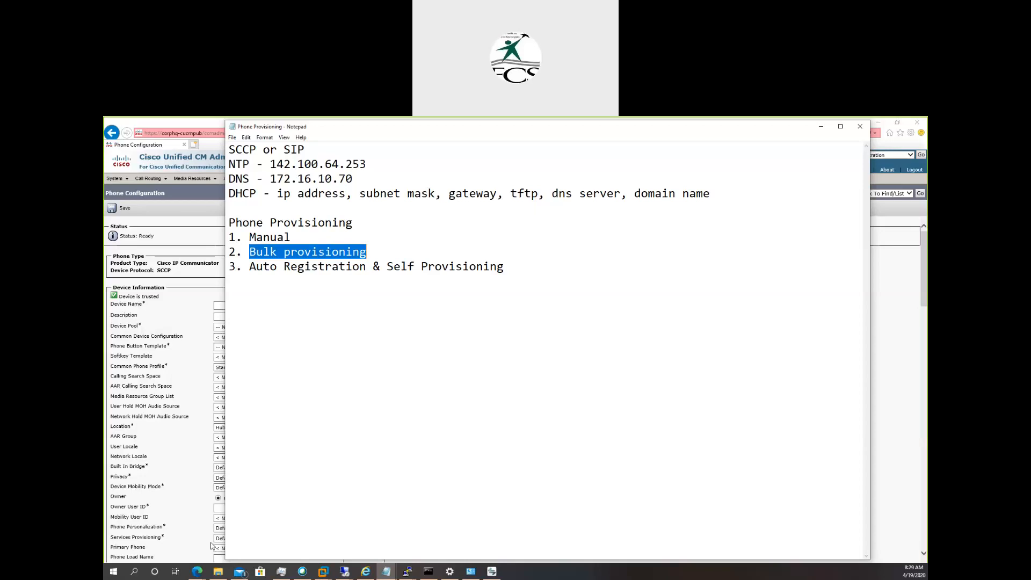
Open the LAB-CIPC spreadsheet in Excel, maximize it, and autofit the Device Name, Description, Device Pool, Phone Button Template and Location columns.
left_click(218, 571)
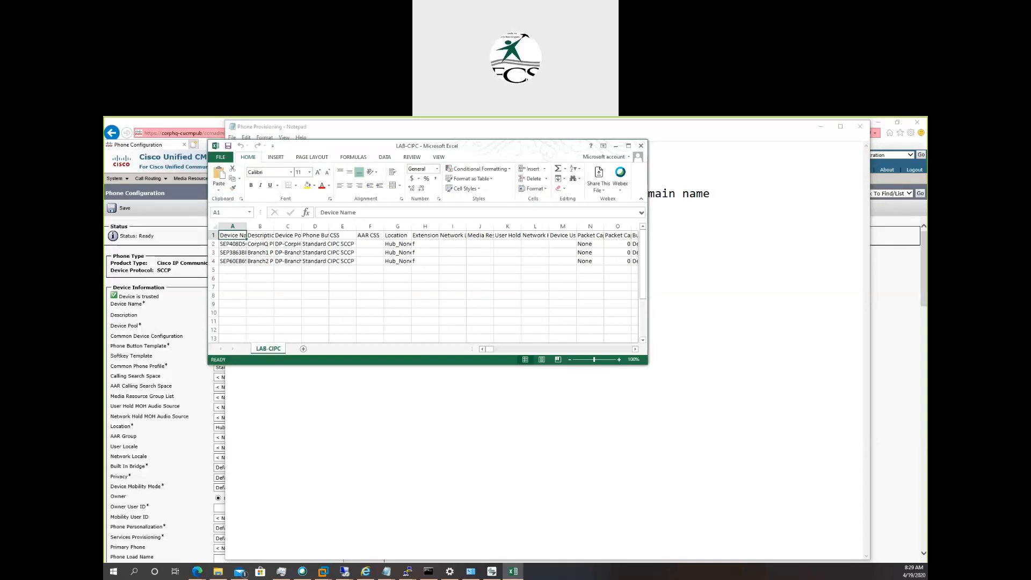
left_click(629, 146)
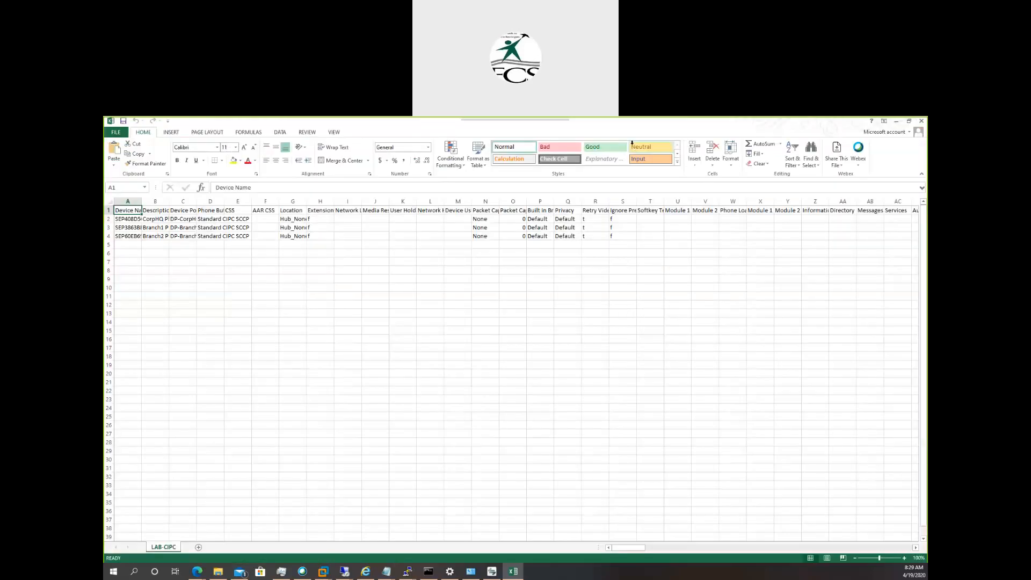
double_click(142, 201)
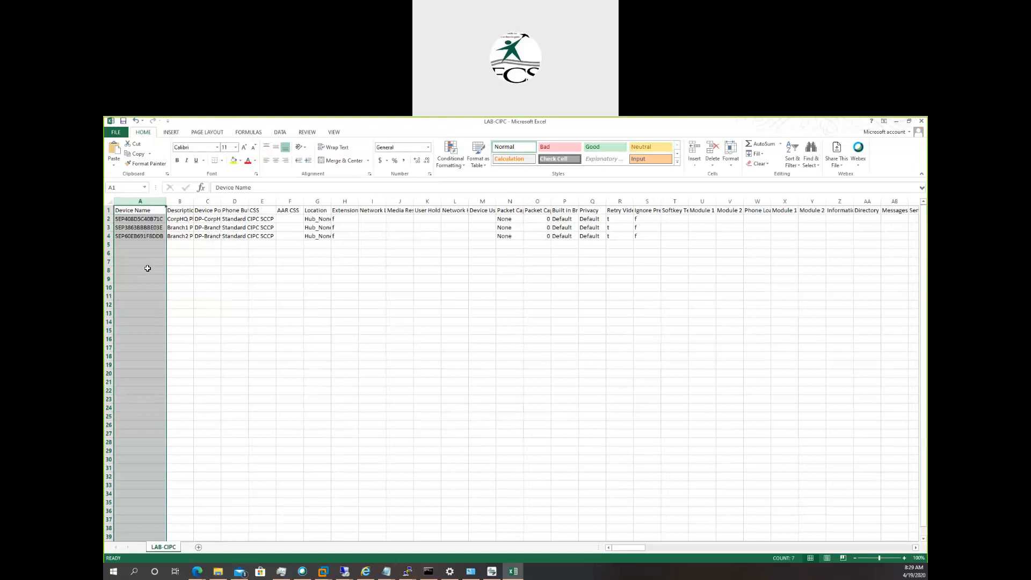
left_click(245, 261)
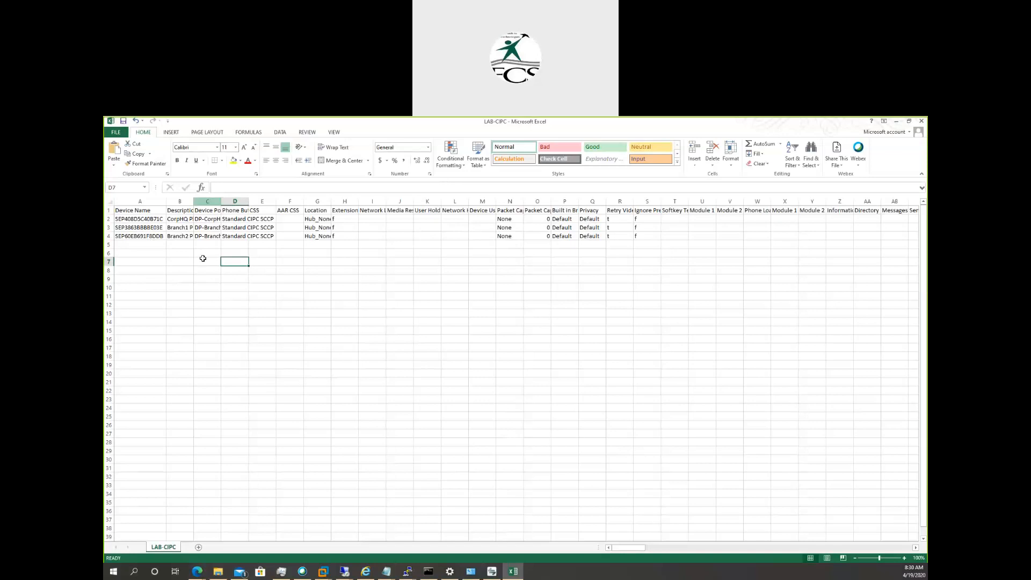
double_click(193, 201)
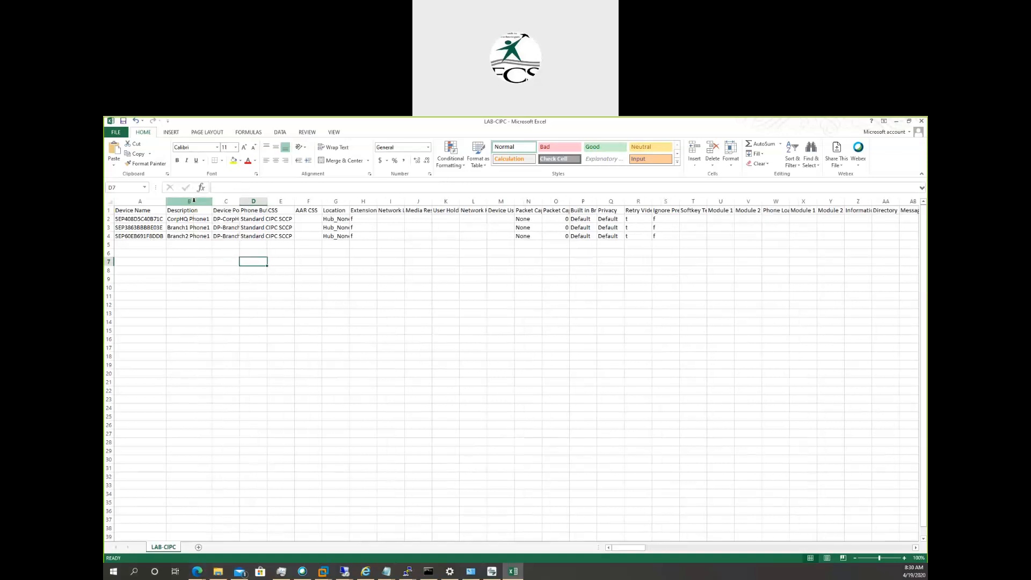
double_click(239, 202)
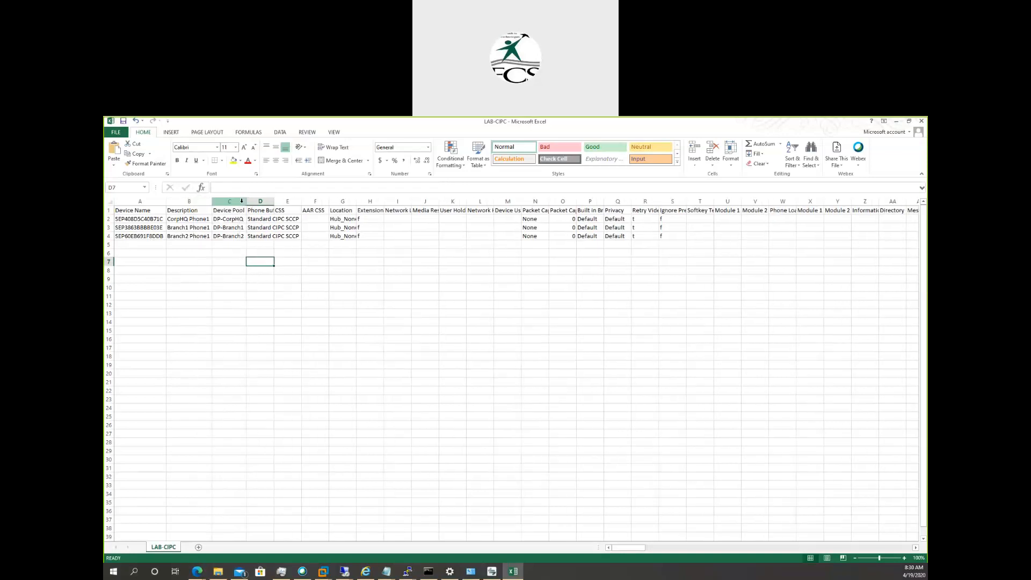
double_click(273, 202)
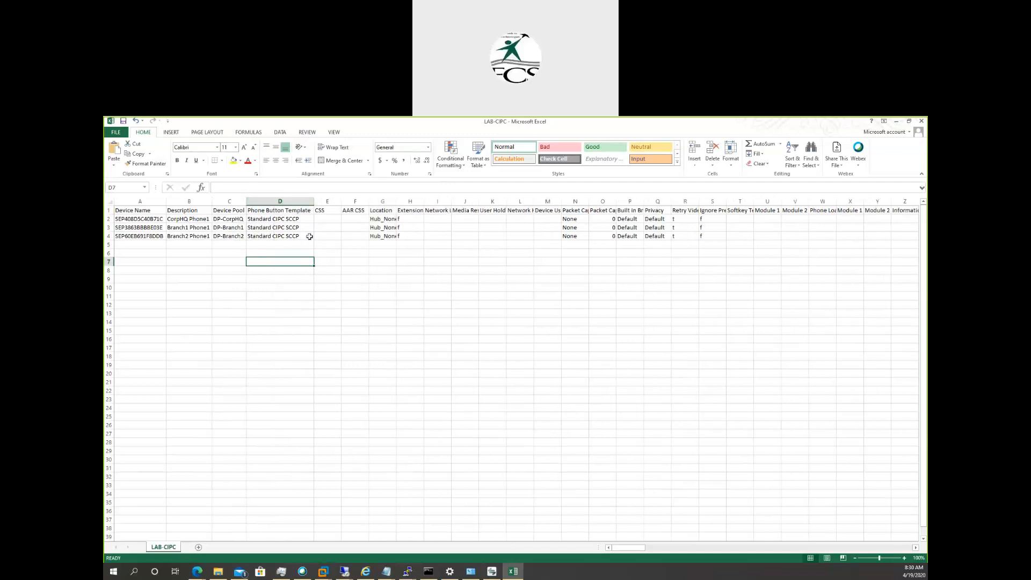
double_click(397, 202)
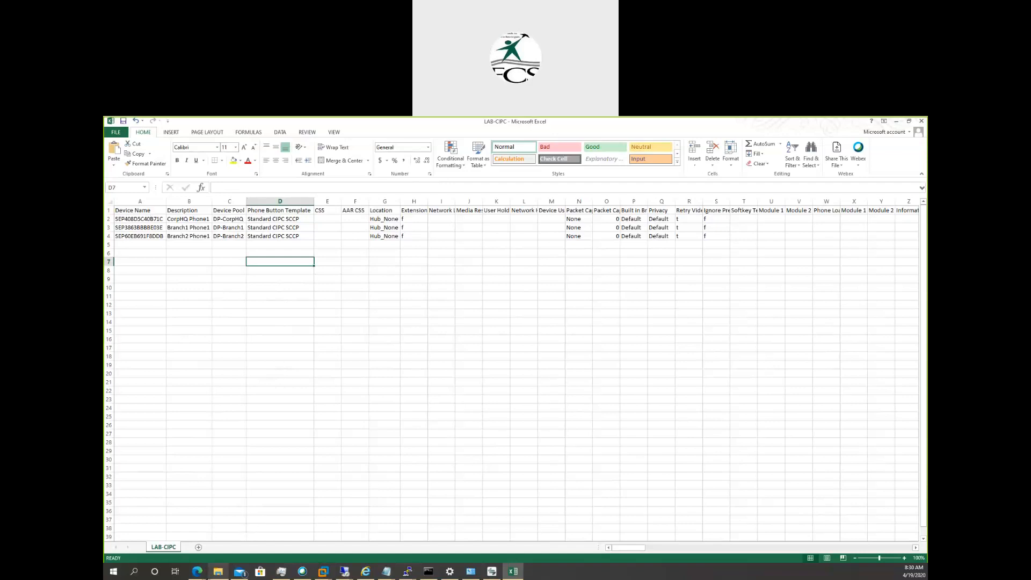
Switch from the spreadsheet through the browser to the Phone Provisioning notes and review the bulk provisioning entry.
left_click(365, 572)
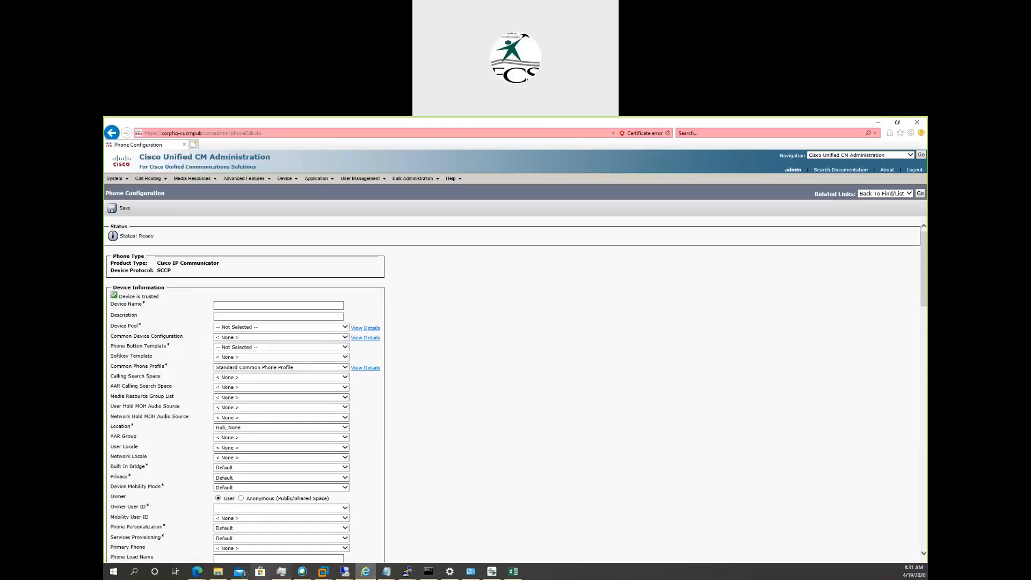
mouse_move(386, 571)
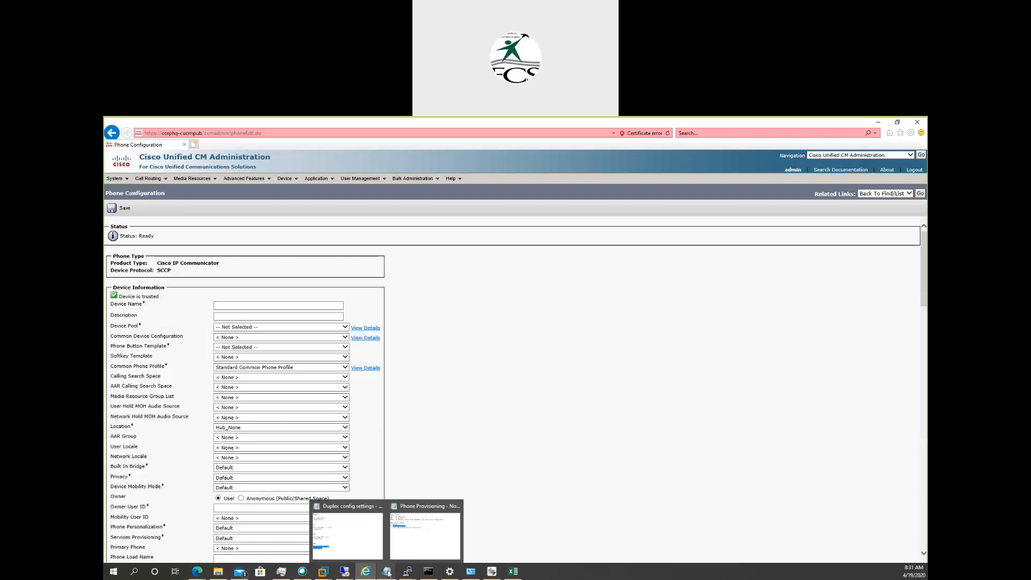
left_click(411, 550)
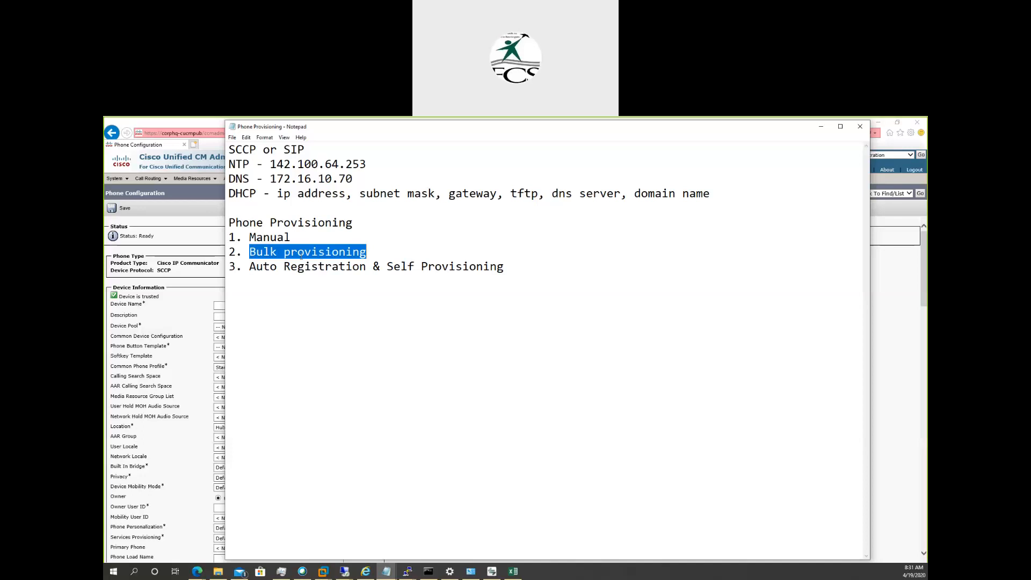
Return to CUCM Administration, open the Bulk Administration page for uploading and downloading files, and list all files.
left_click(153, 245)
mouse_move(413, 182)
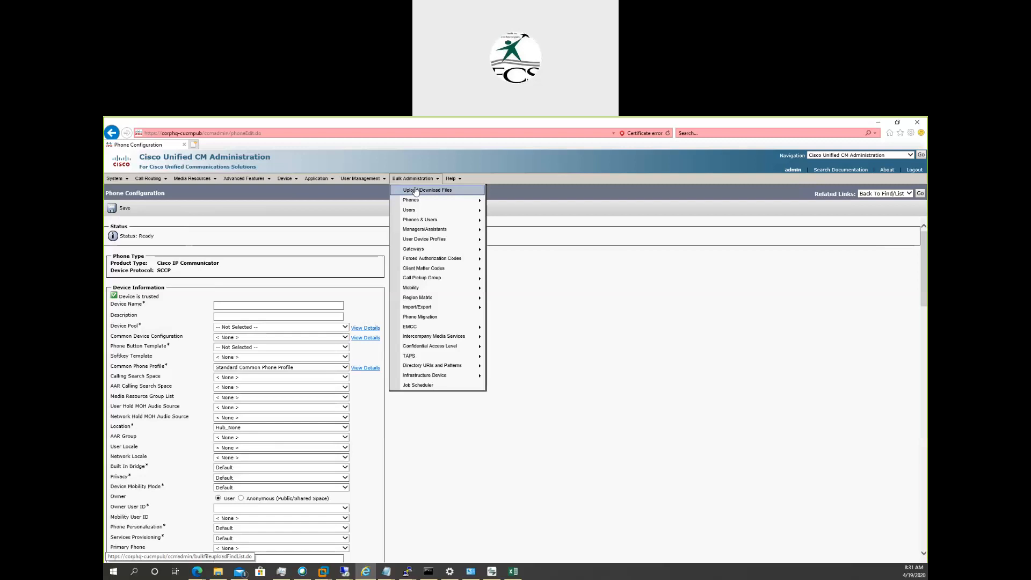
left_click(415, 190)
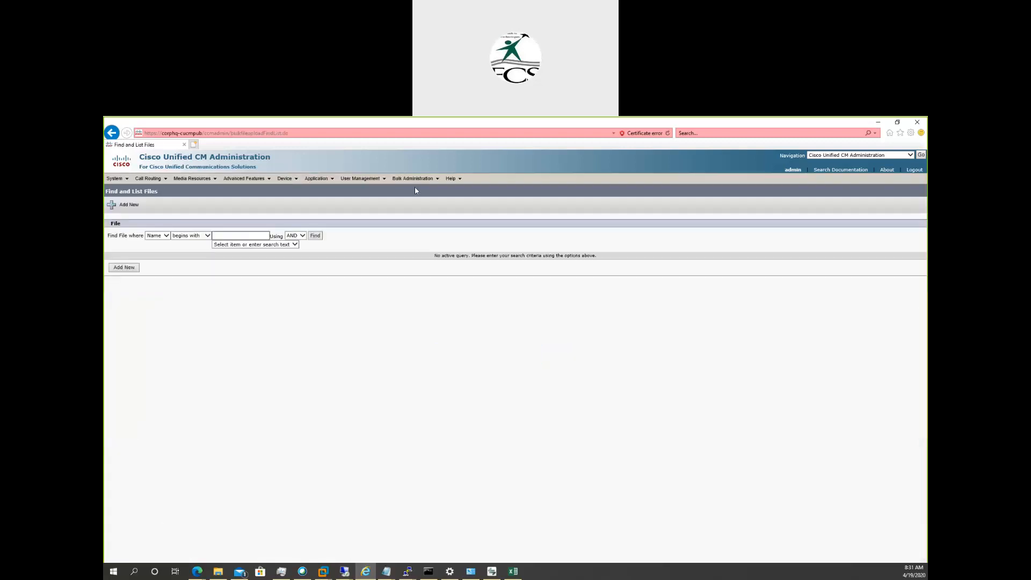
left_click(313, 237)
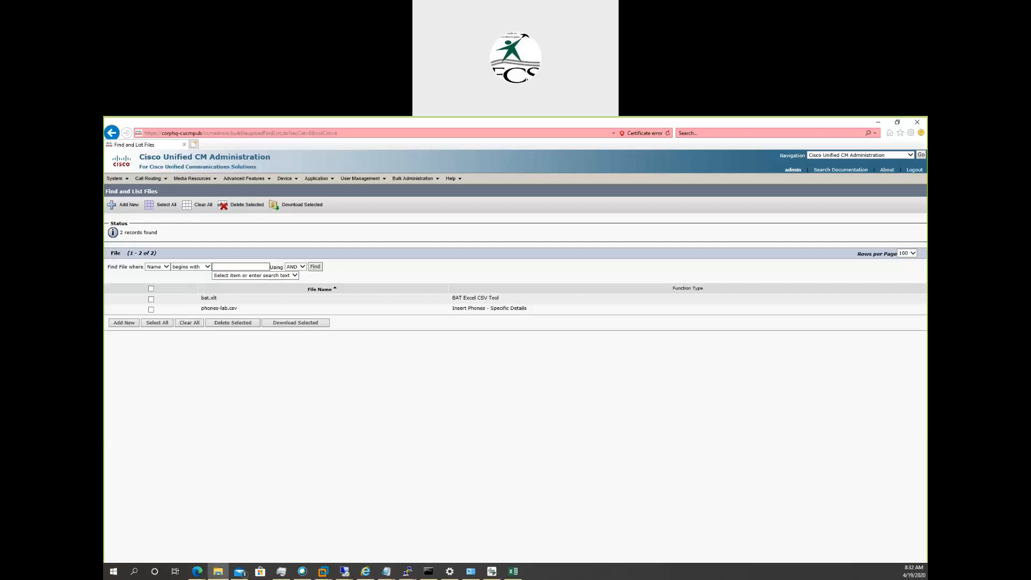
Switch to the bat_11.5.1.10000-61 workbook in Excel, examine its Phones sheet, and dismiss the macro security warning.
left_click(513, 571)
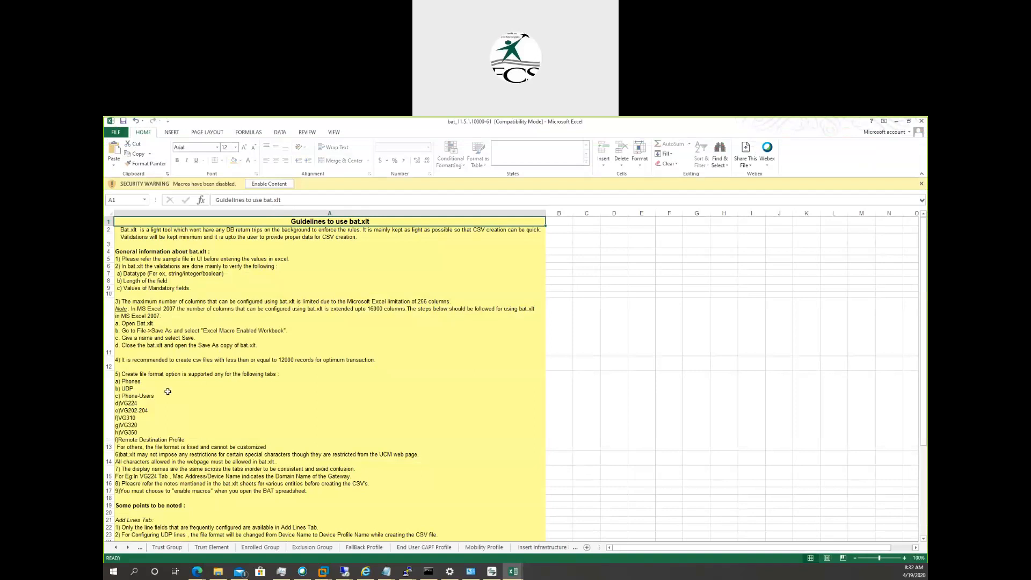
left_click(246, 547)
left_click(364, 547)
left_click(426, 547)
left_click(483, 547)
left_click(541, 547)
left_click(473, 547)
left_click(379, 547)
left_click(127, 547)
left_click(128, 547)
left_click(127, 547)
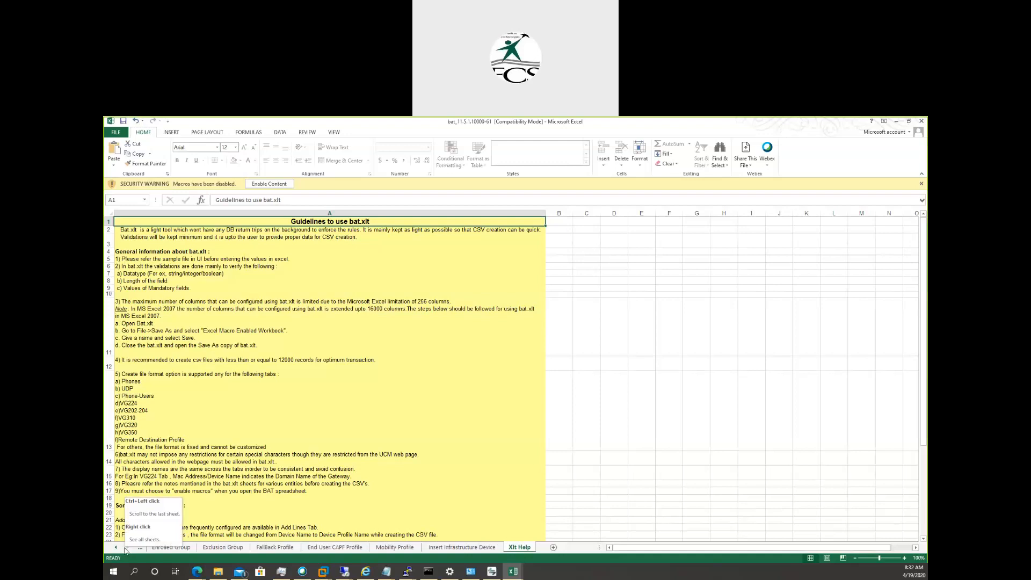
left_click(117, 547)
left_click(117, 547)
left_click(117, 547)
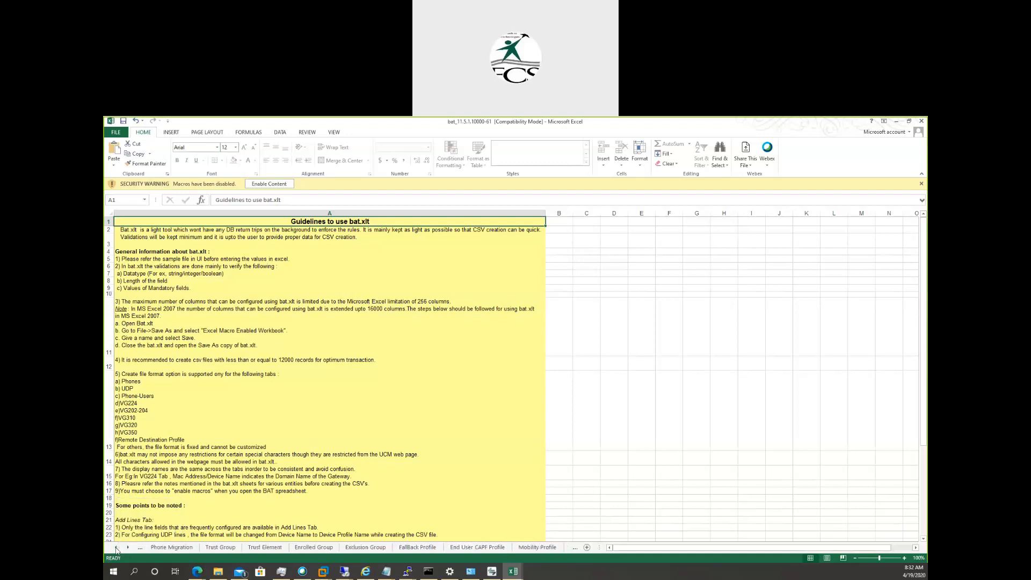
left_click(117, 547)
left_click(116, 547)
left_click(117, 547)
left_click(117, 547)
left_click(116, 547)
left_click(116, 547)
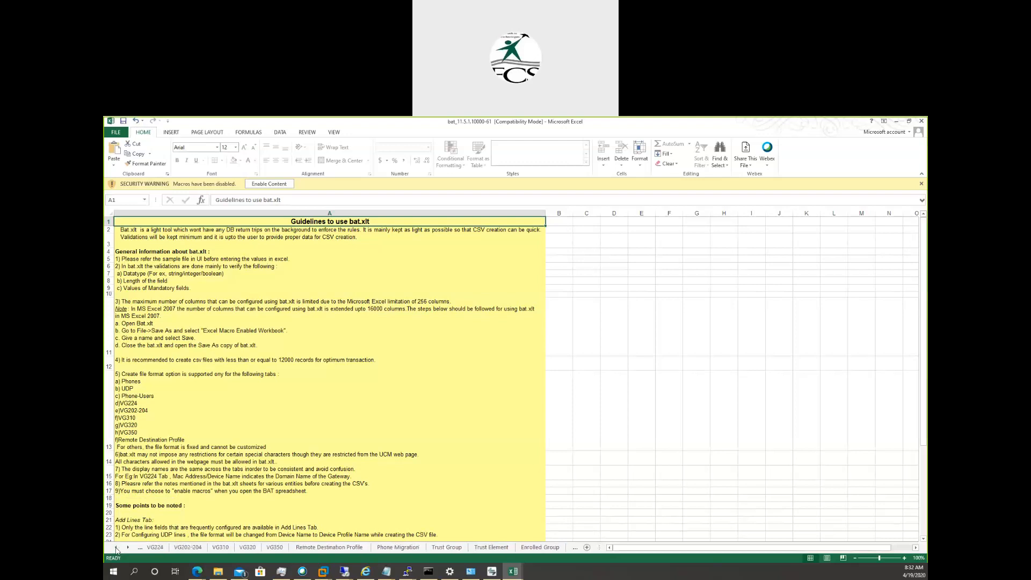
left_click(116, 547)
left_click(117, 547)
left_click(116, 547)
left_click(117, 547)
left_click(116, 547)
left_click(117, 547)
left_click(116, 547)
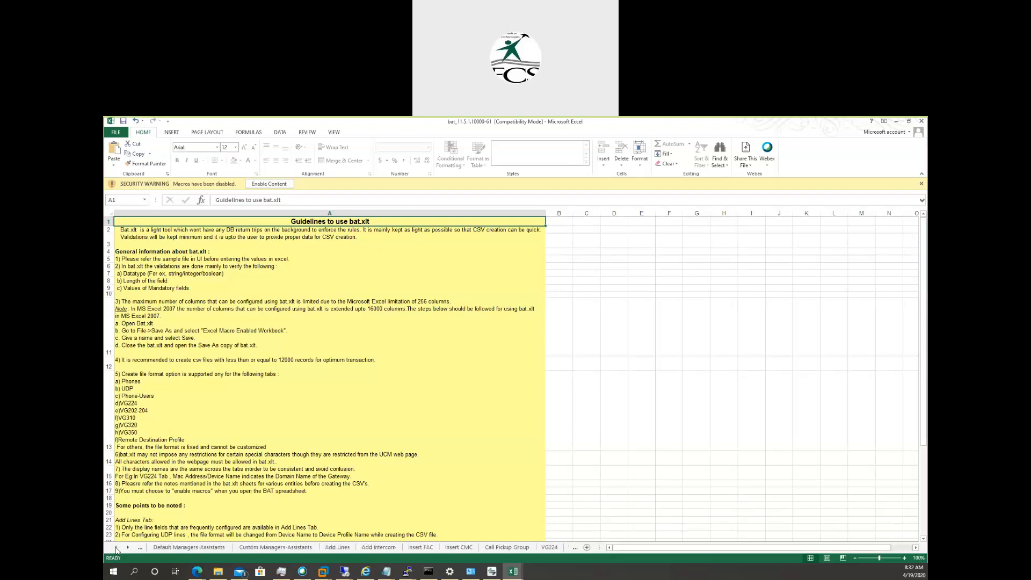
left_click(116, 547)
left_click(116, 547)
left_click(116, 547)
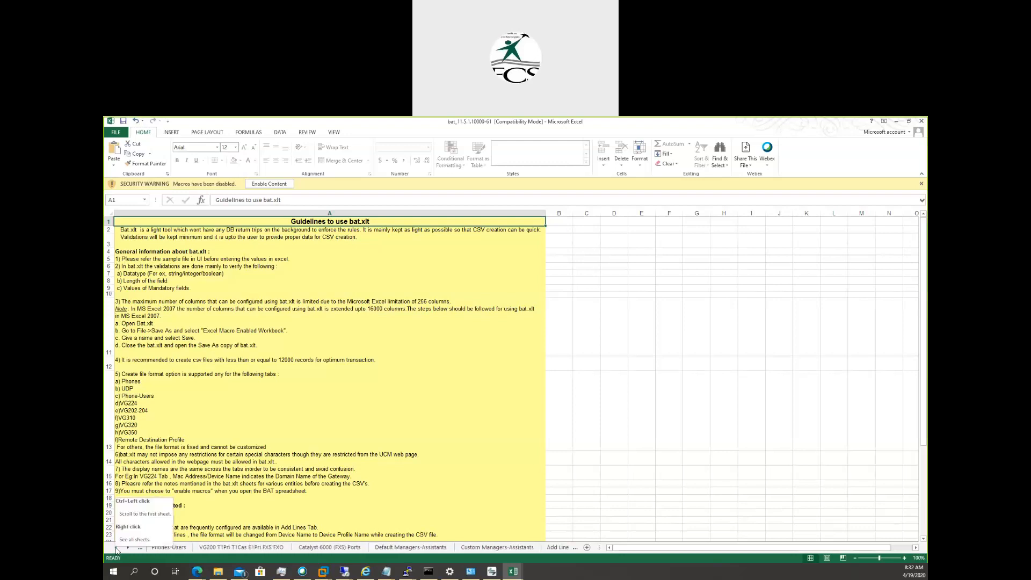
left_click(116, 547)
left_click(116, 547)
left_click(116, 547)
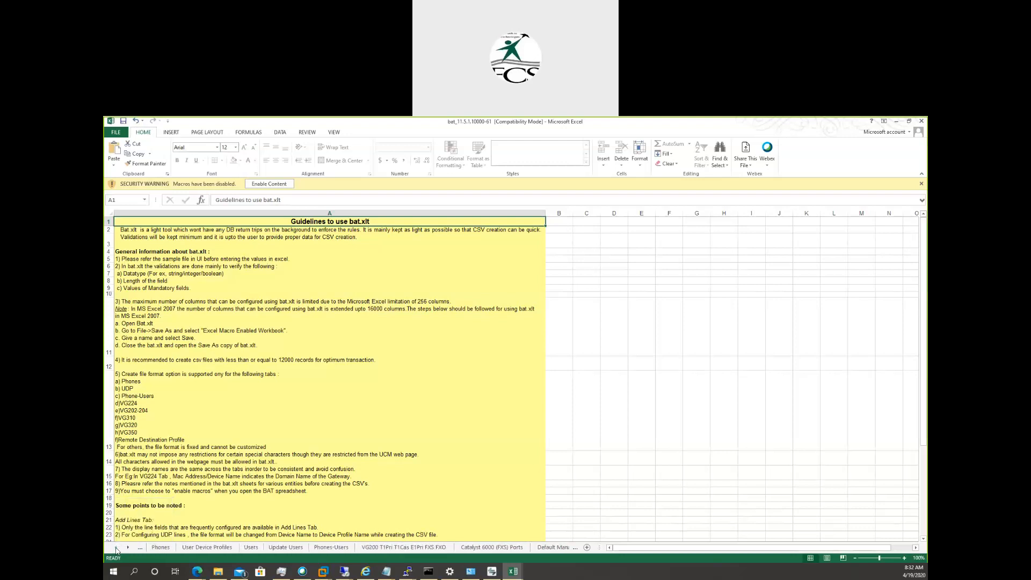
left_click(161, 547)
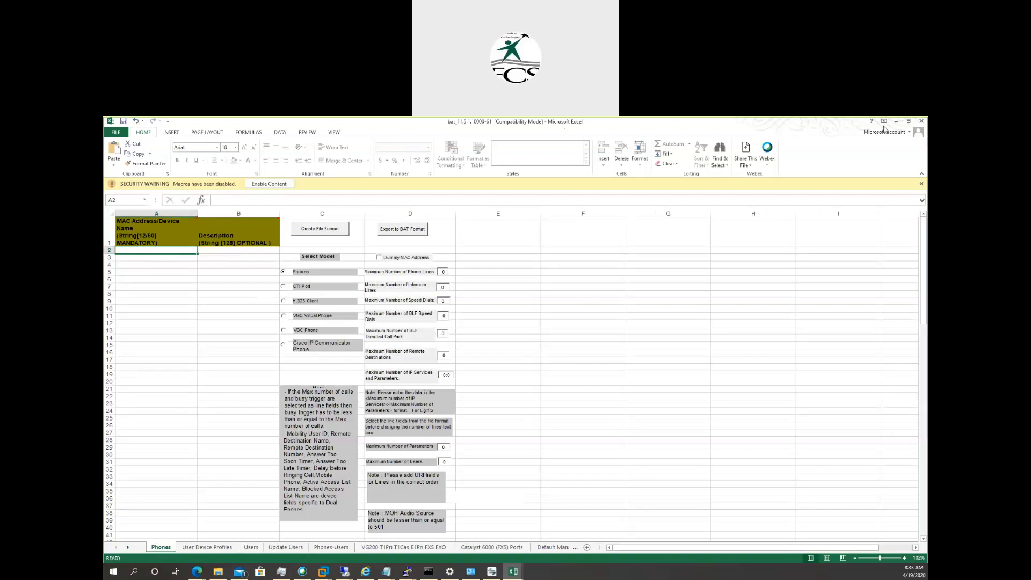
left_click(921, 184)
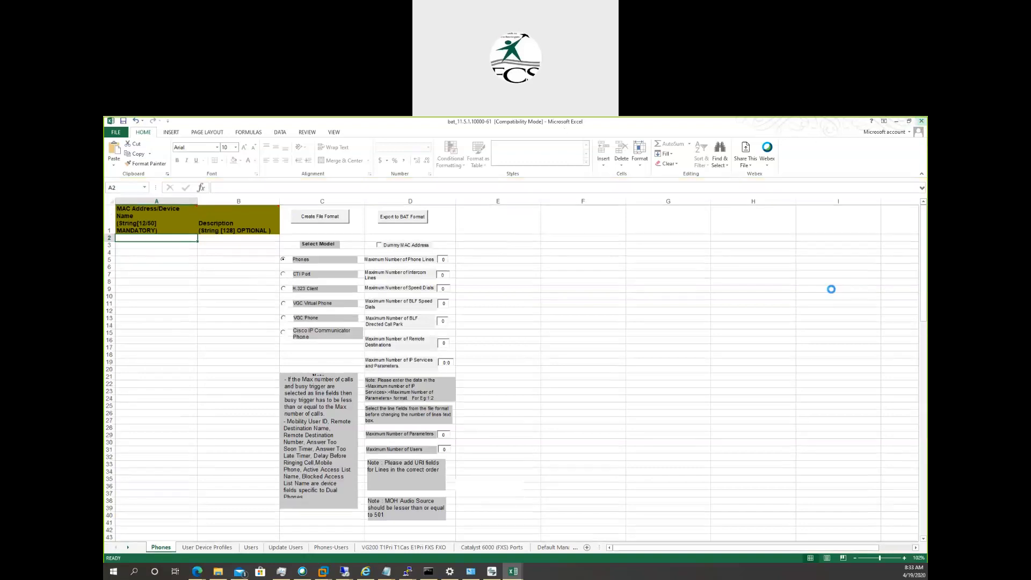
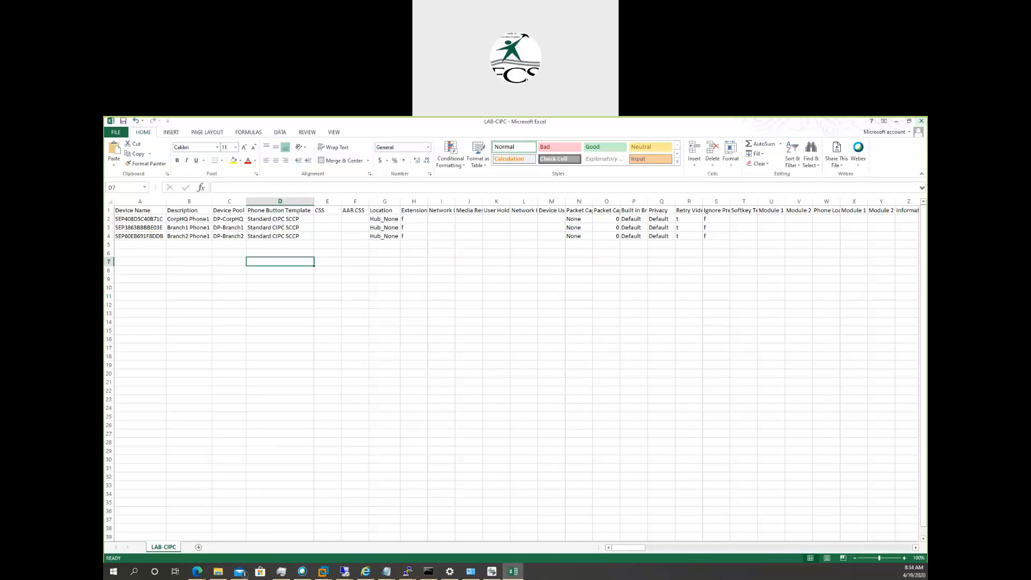
Close the LAB-CIPC spreadsheet without saving, and autofit the MAC ADDRESS and DESCRIPTION columns in the phones-lab spreadsheet.
key("alt+F4")
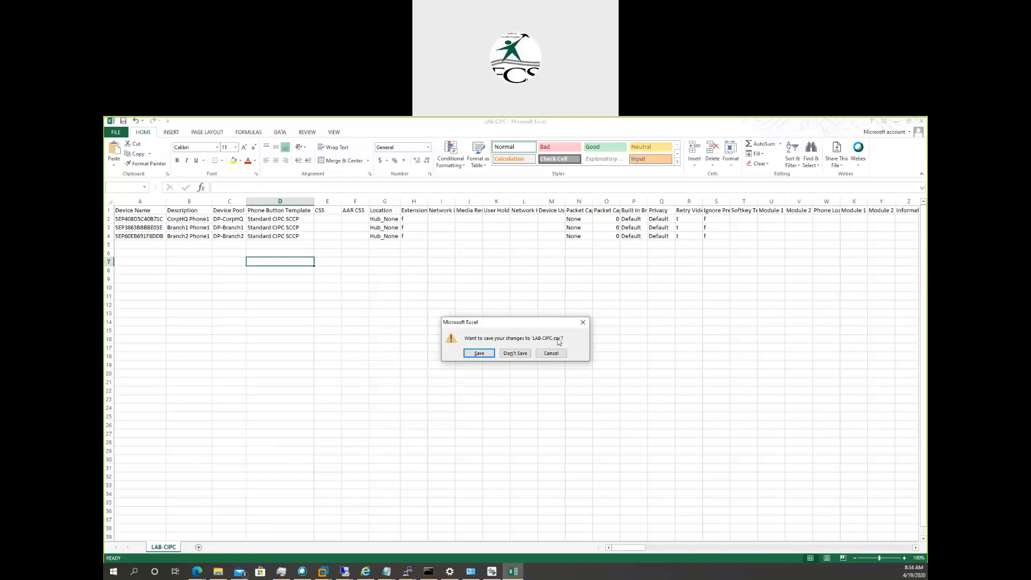
left_click(519, 355)
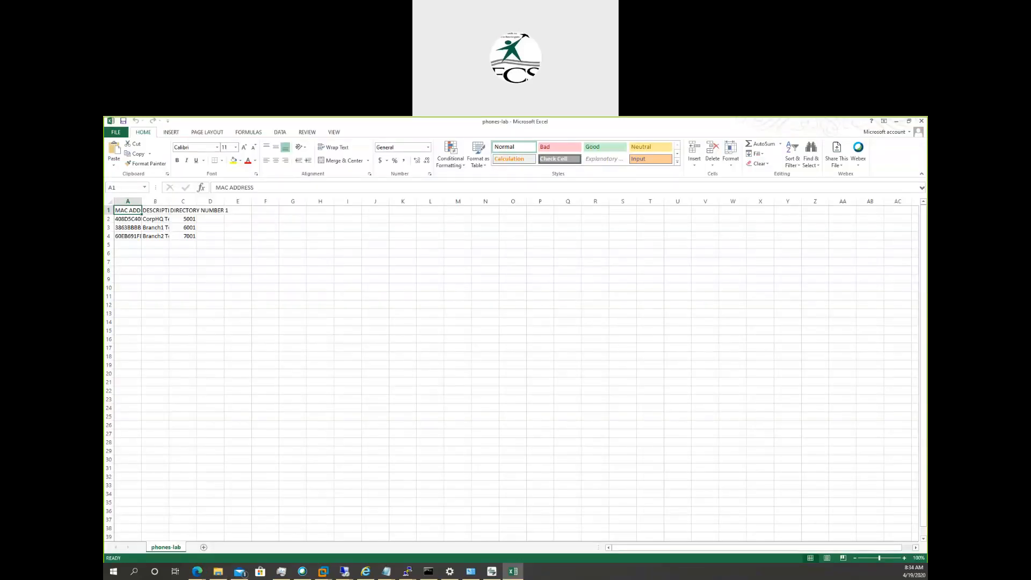
double_click(141, 200)
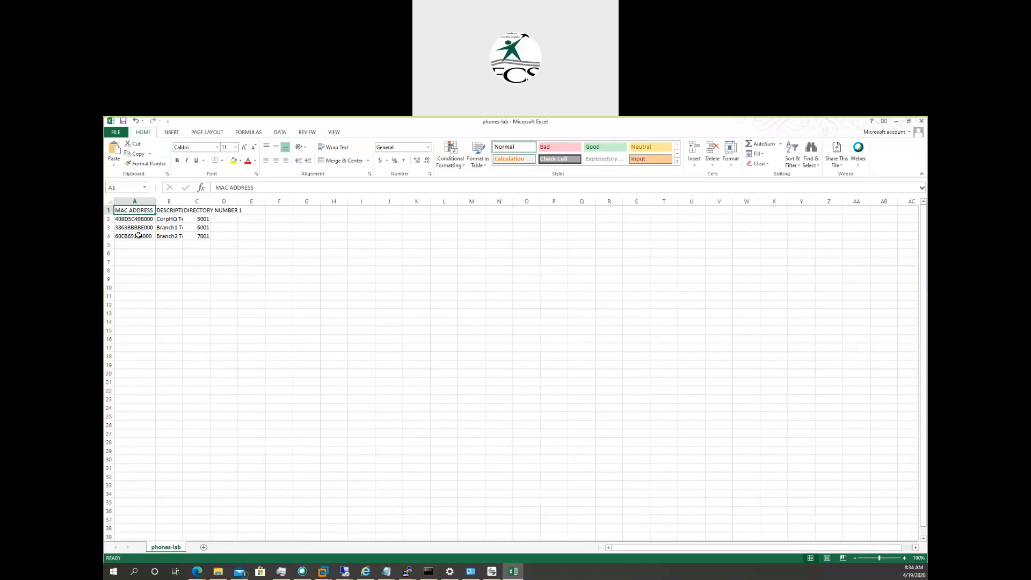
double_click(183, 202)
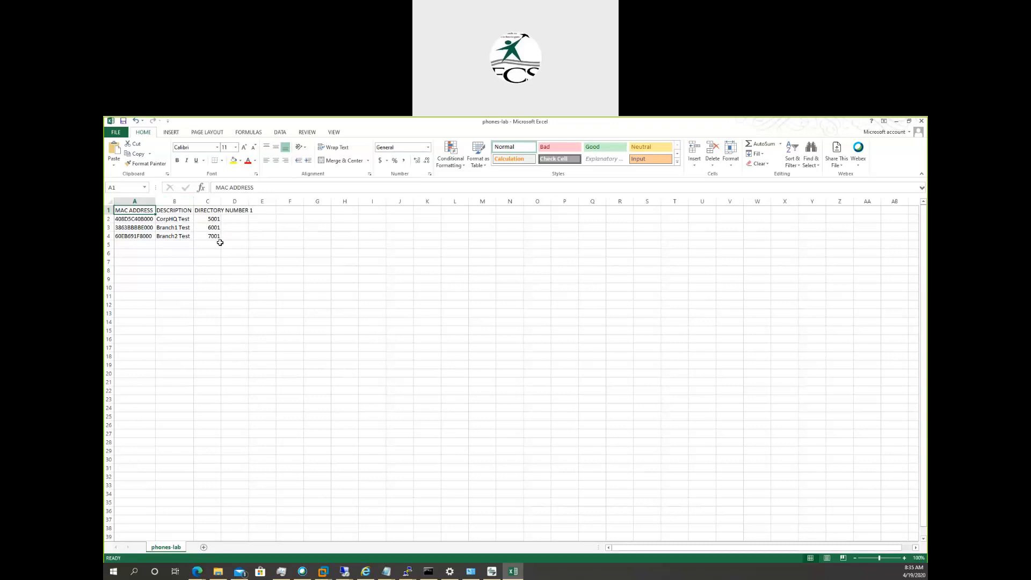
Change the directory number of the CorpHQ Test phone in cell C2 to 8001.
double_click(210, 219)
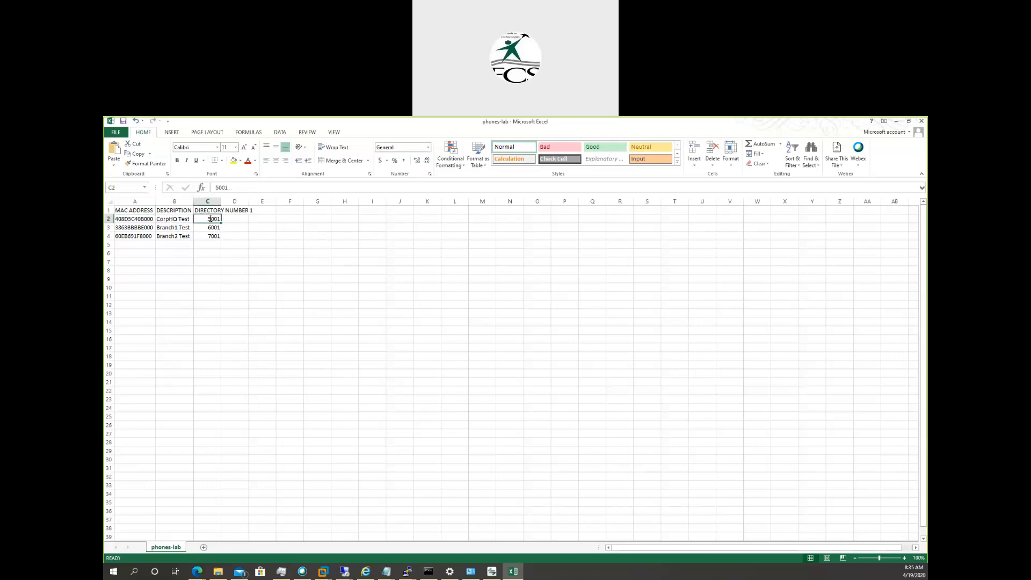
key("BackSpace")
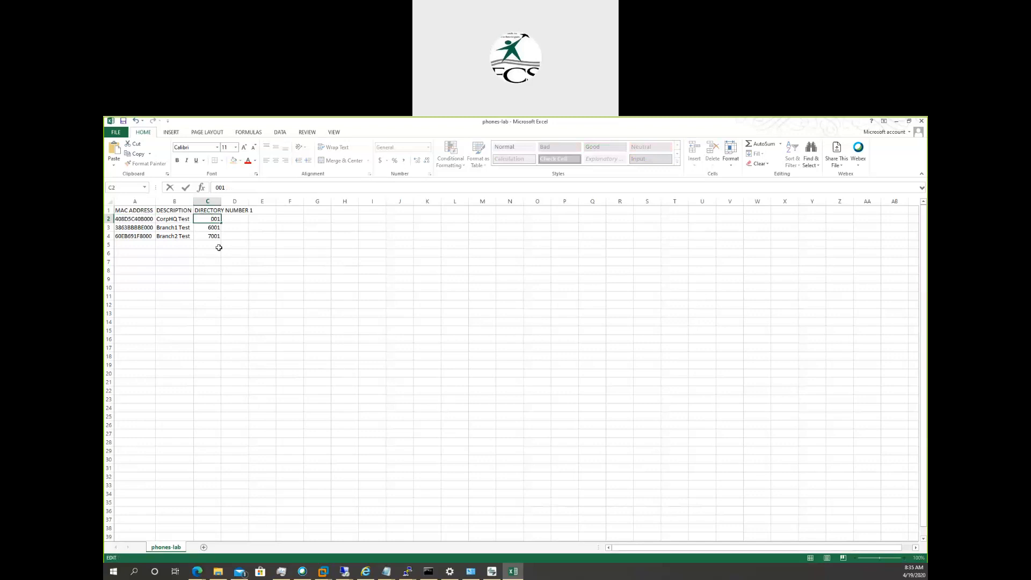
type("8")
left_click(227, 306)
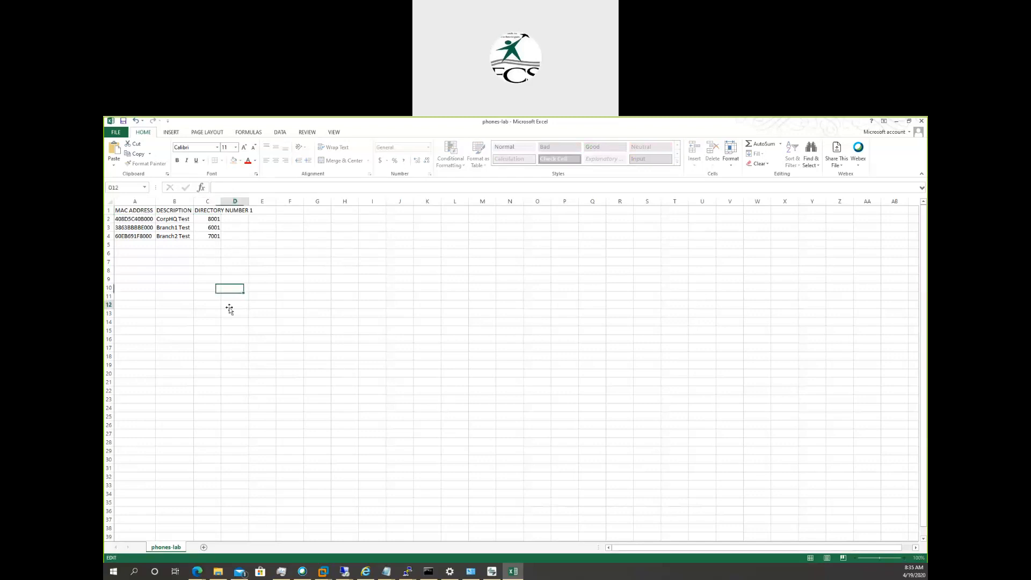
Save phones-lab in CSV (Comma delimited) format over the existing file in the CCNA Collaboration folder, and close the spreadsheet.
left_click(122, 121)
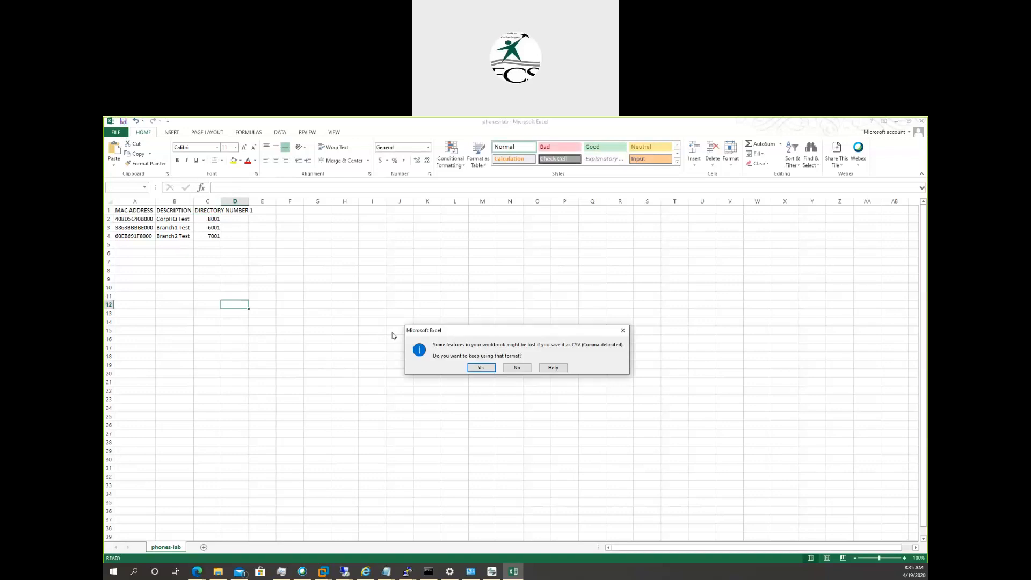
left_click(481, 368)
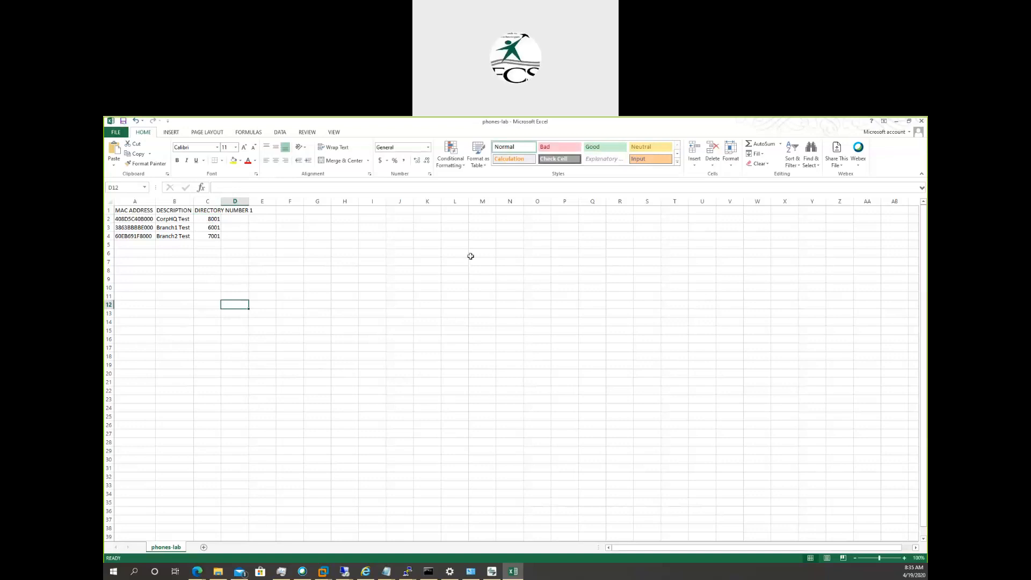
left_click(920, 122)
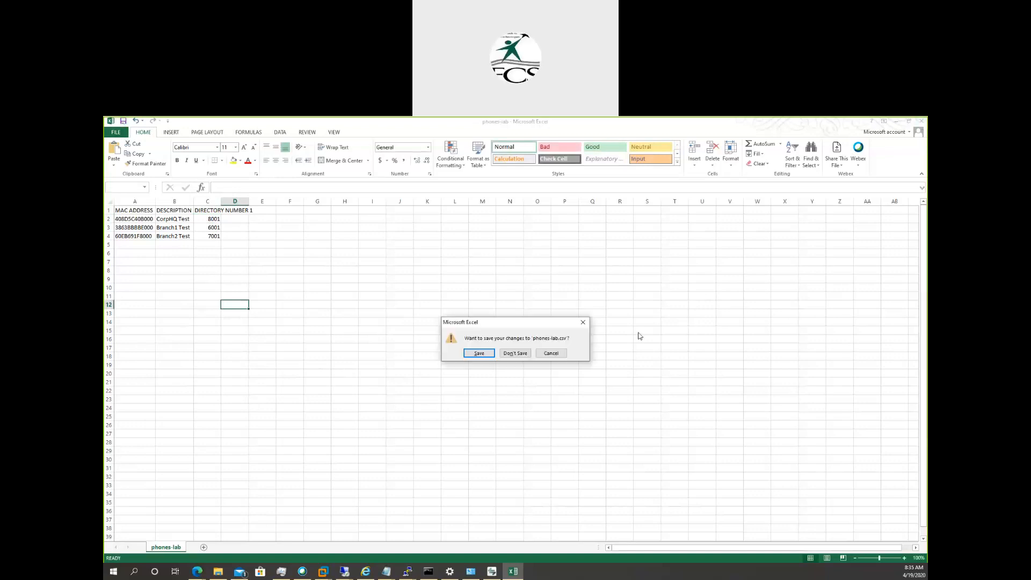
left_click(470, 354)
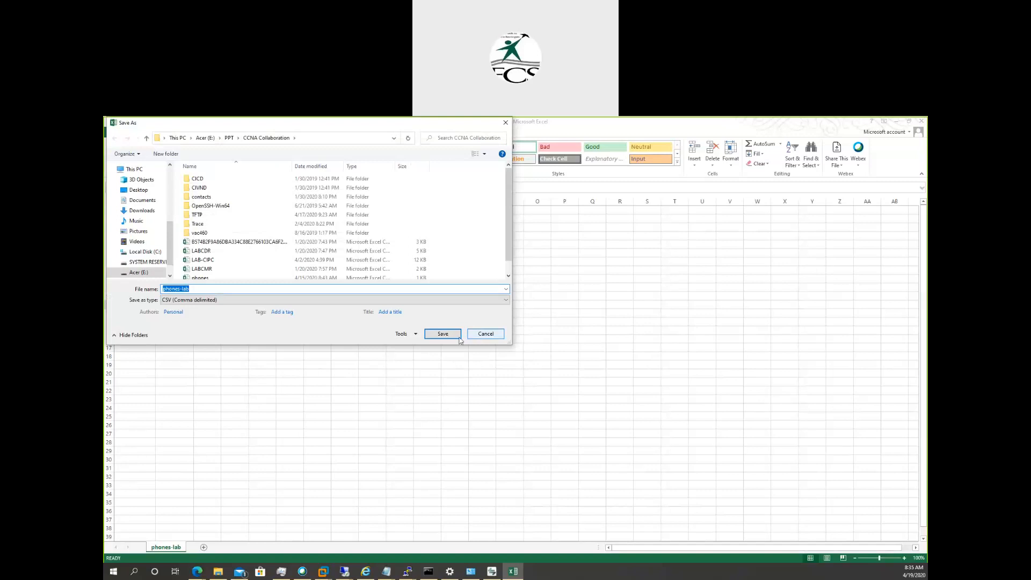
left_click(459, 340)
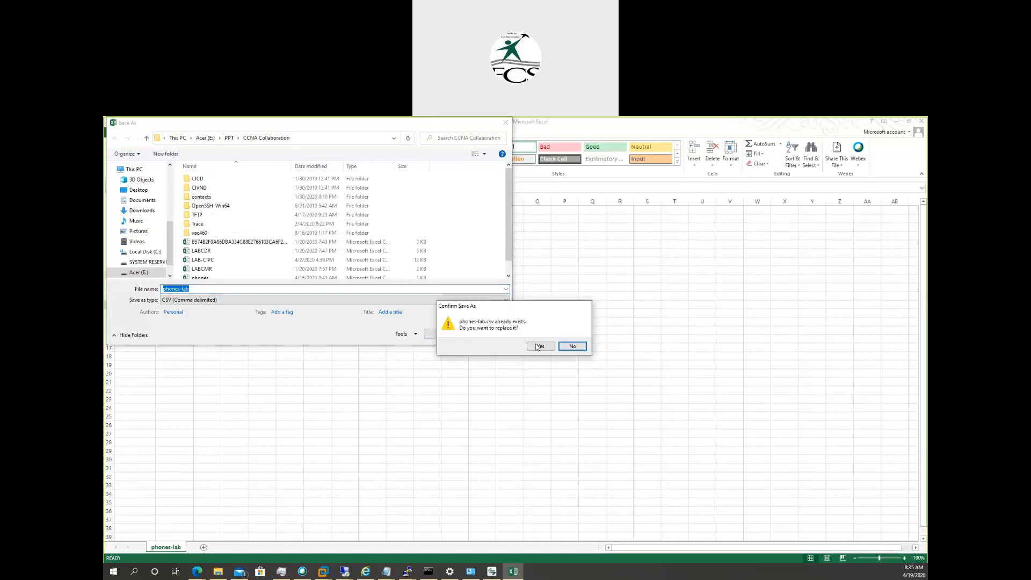
left_click(539, 346)
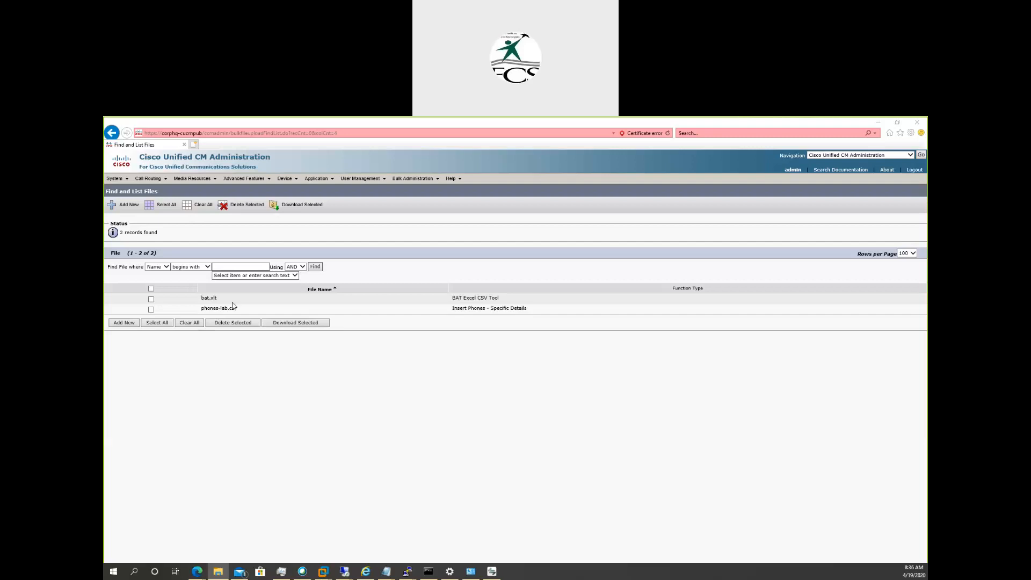
left_click(288, 179)
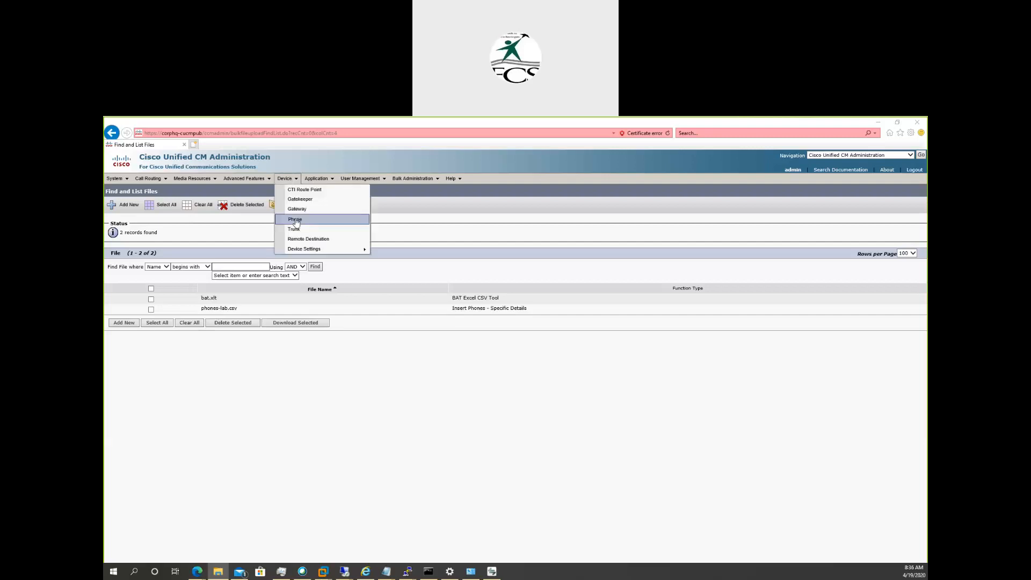
left_click(298, 345)
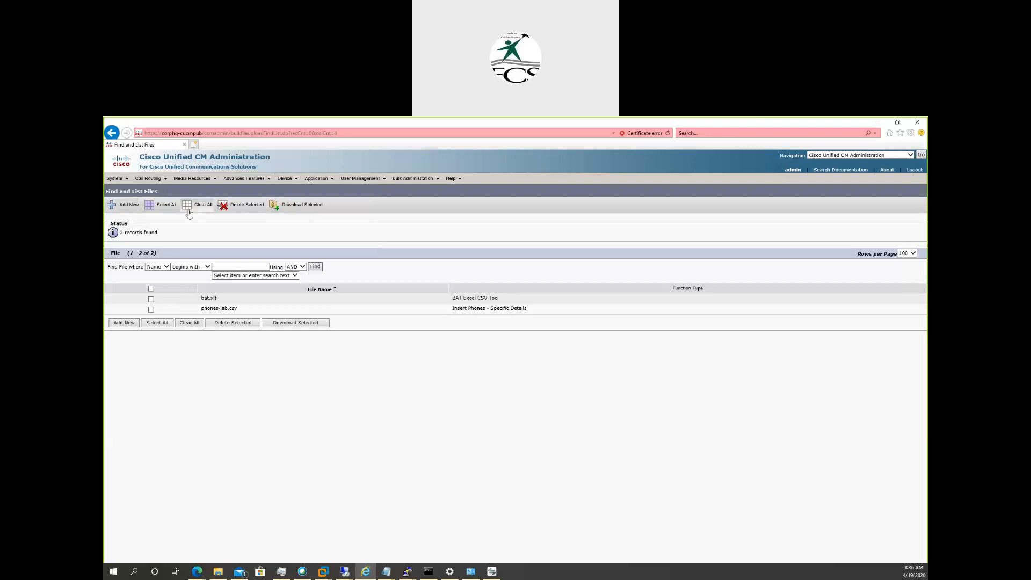
left_click(436, 179)
Start a new file upload in CUCM Bulk Administration and choose phones-lab.csv from the CCNA Collaboration folder.
left_click(119, 208)
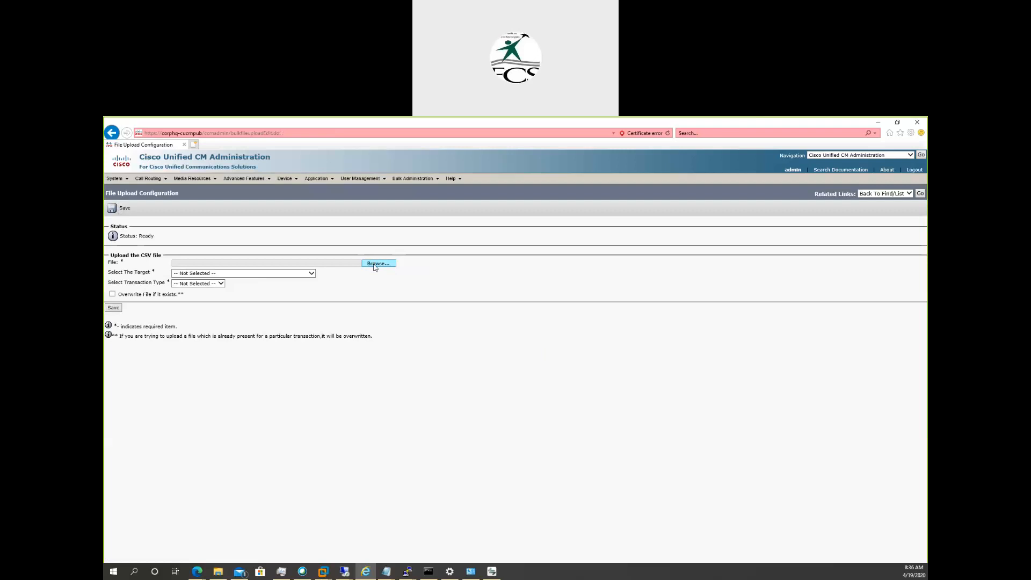
left_click(375, 264)
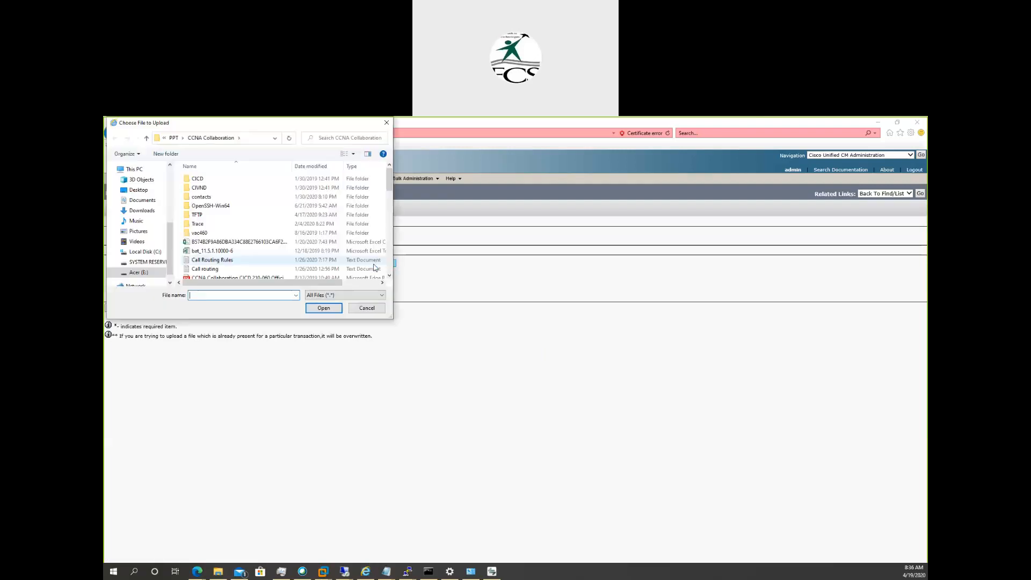
left_click_drag(389, 185, 406, 257)
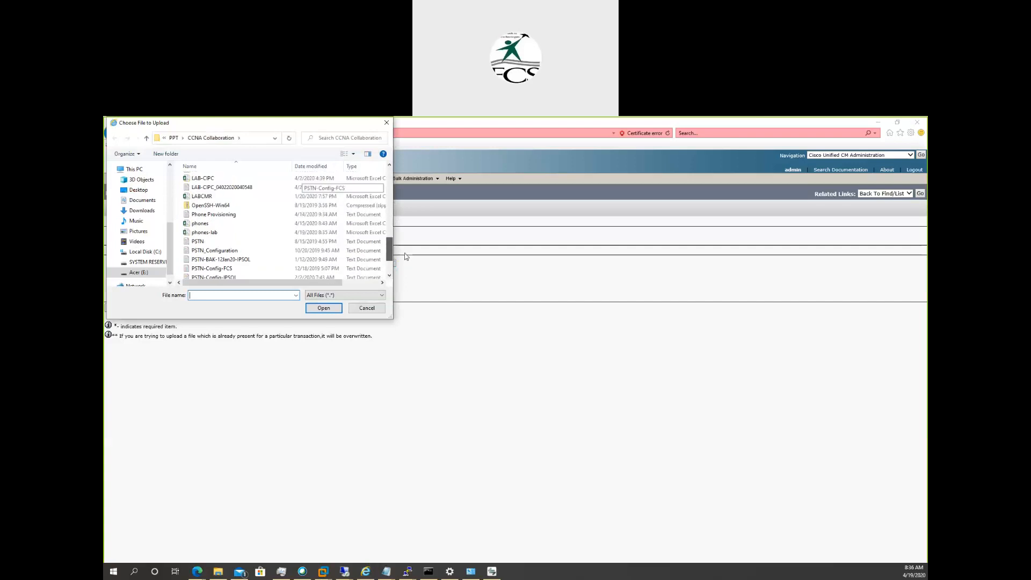
left_click(216, 234)
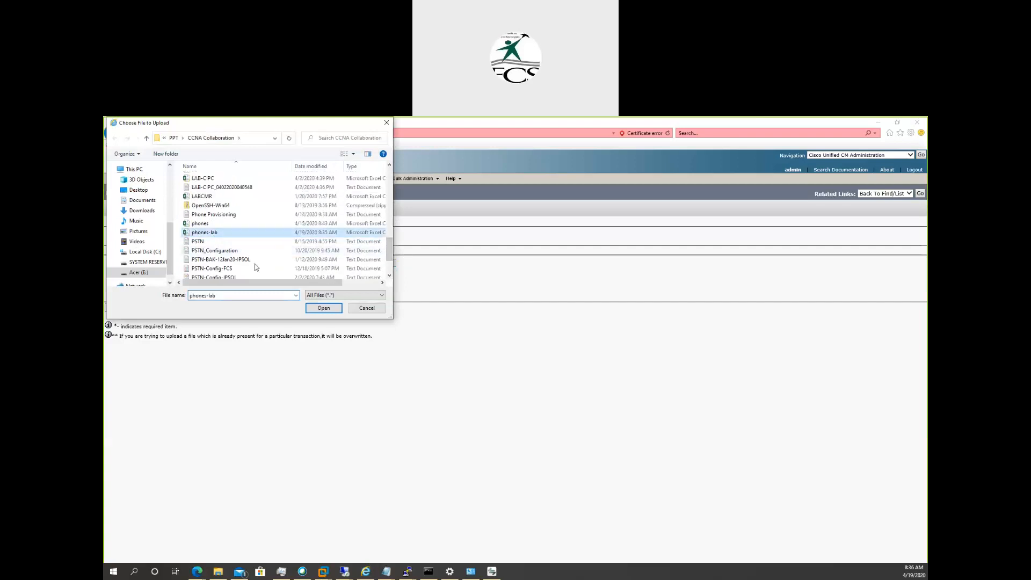
left_click(315, 309)
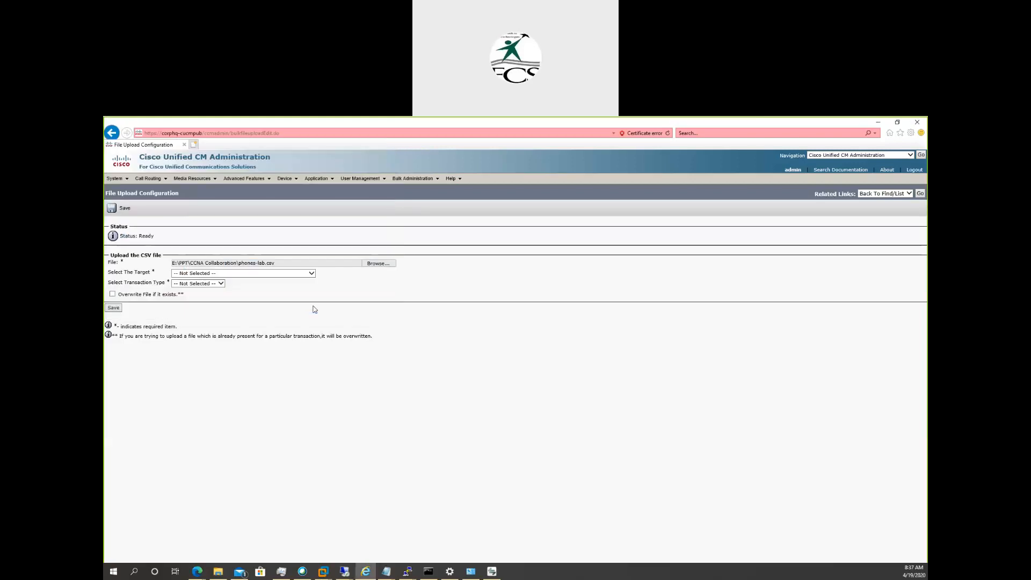
Upload the CSV with target Phones and transaction type Insert Phones - Specific Details, overwriting any existing file.
left_click(312, 275)
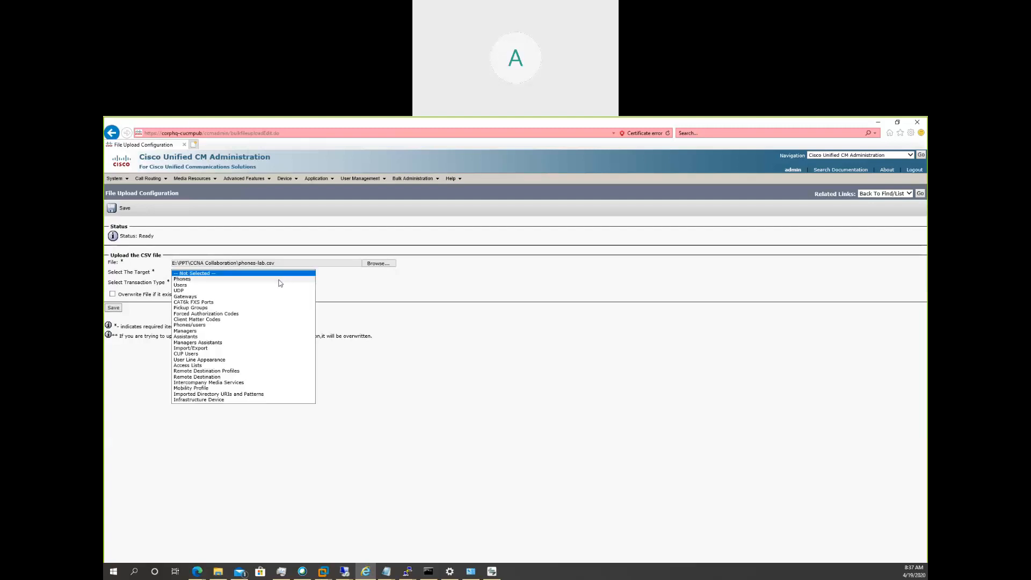
left_click(279, 279)
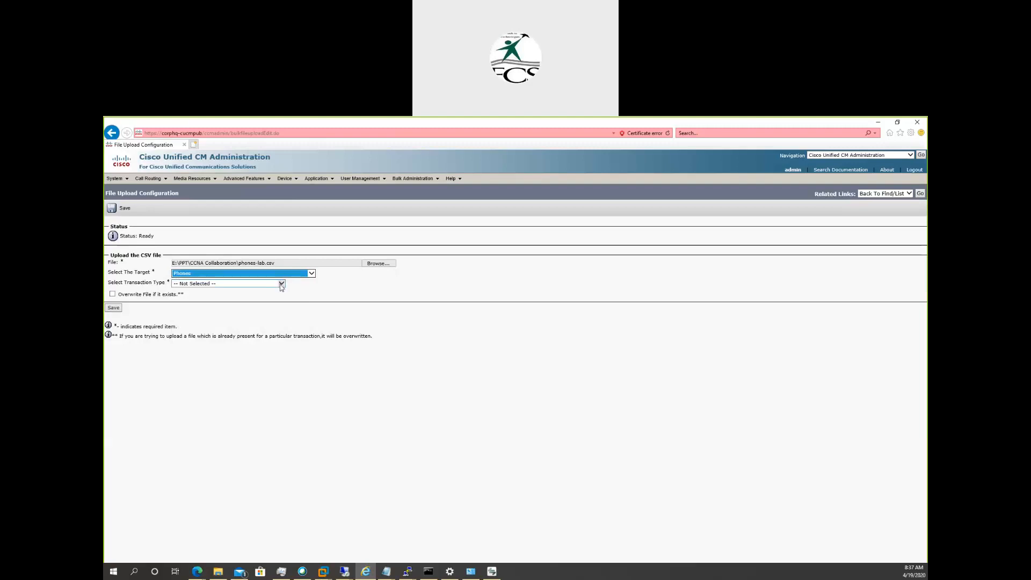
left_click(281, 284)
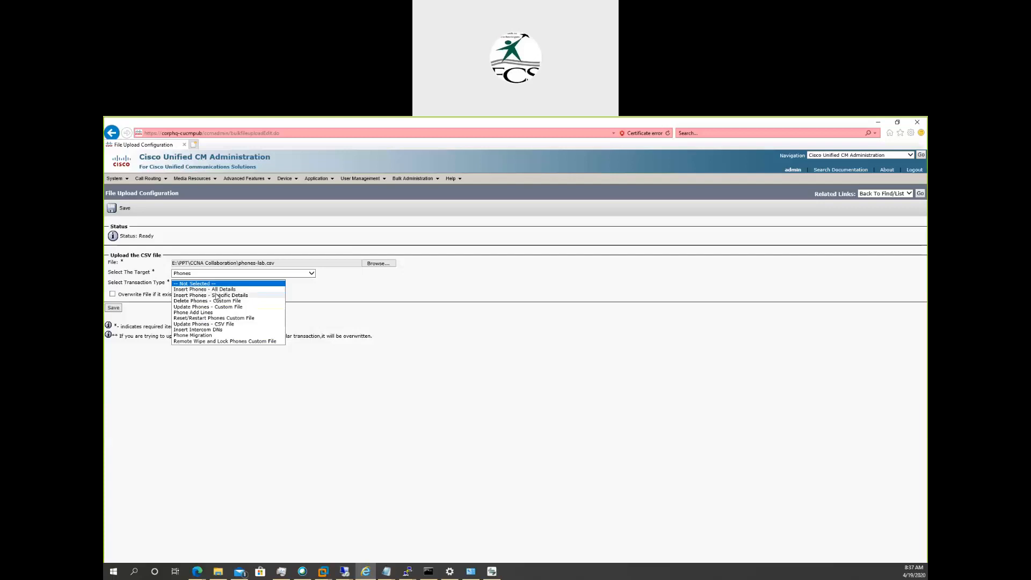
left_click(216, 295)
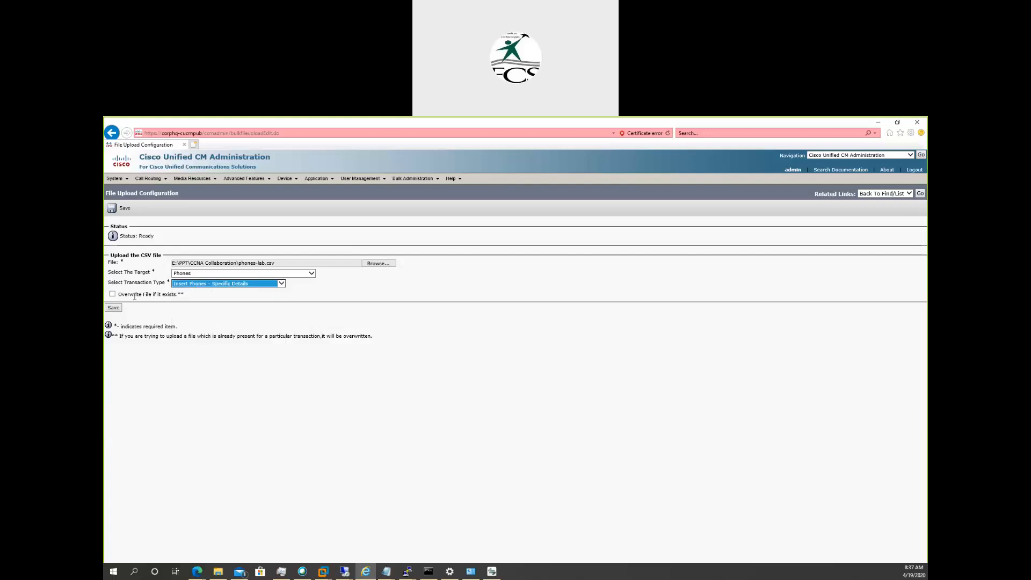
left_click(115, 299)
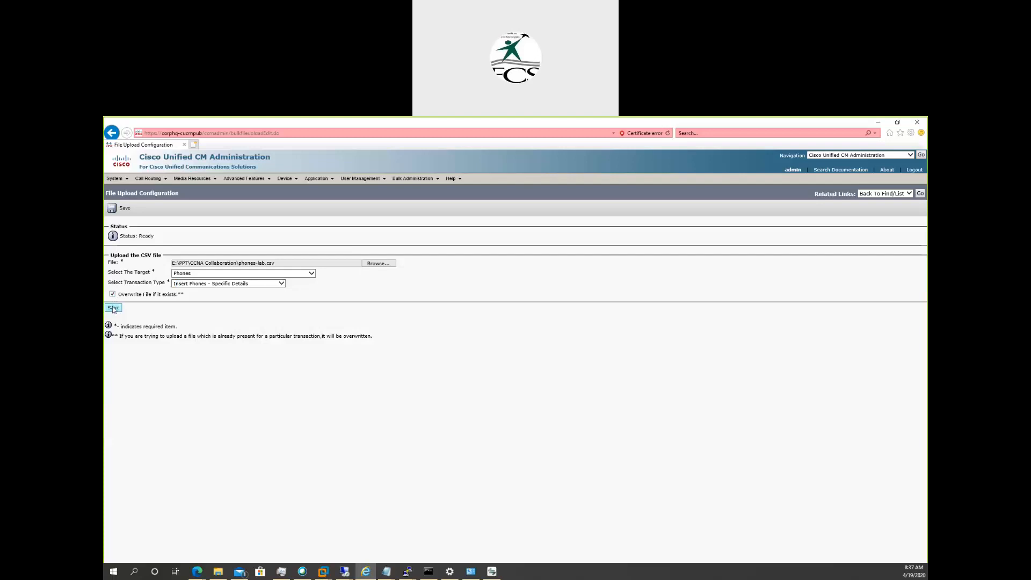
left_click(113, 308)
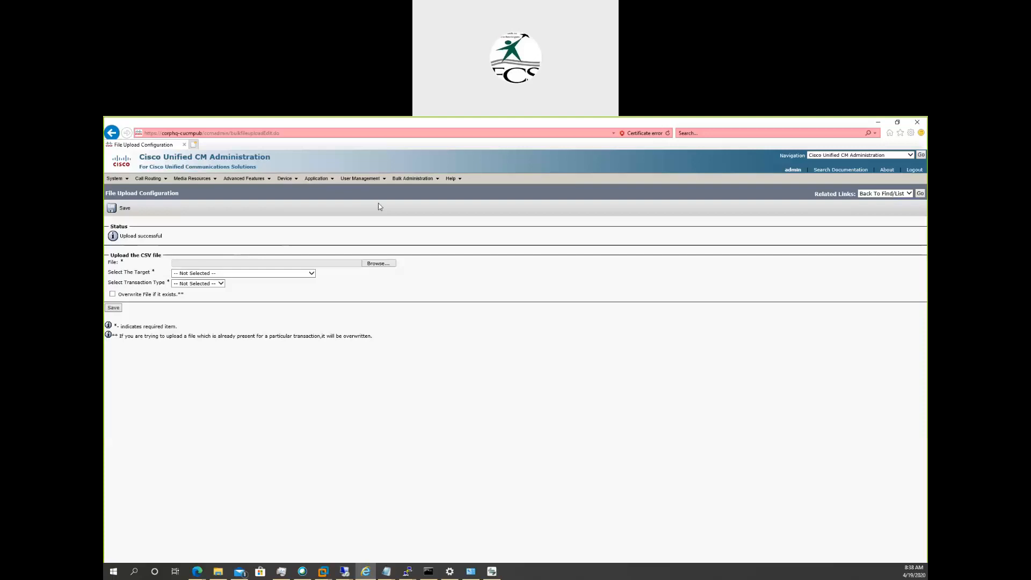
List all Bulk Administration phone templates and delete the existing CIPC-Template.
mouse_move(414, 180)
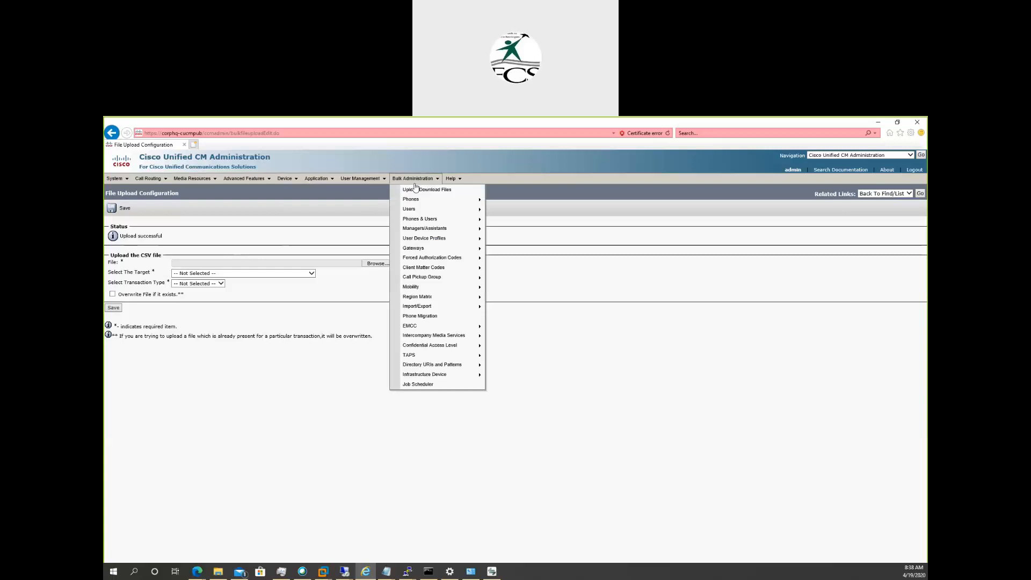
mouse_move(417, 202)
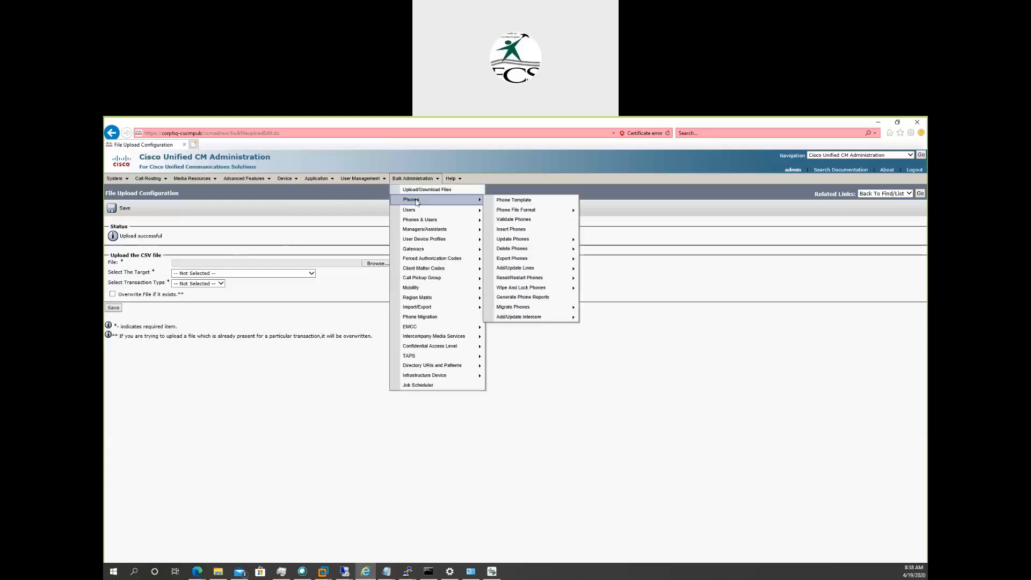
left_click(521, 202)
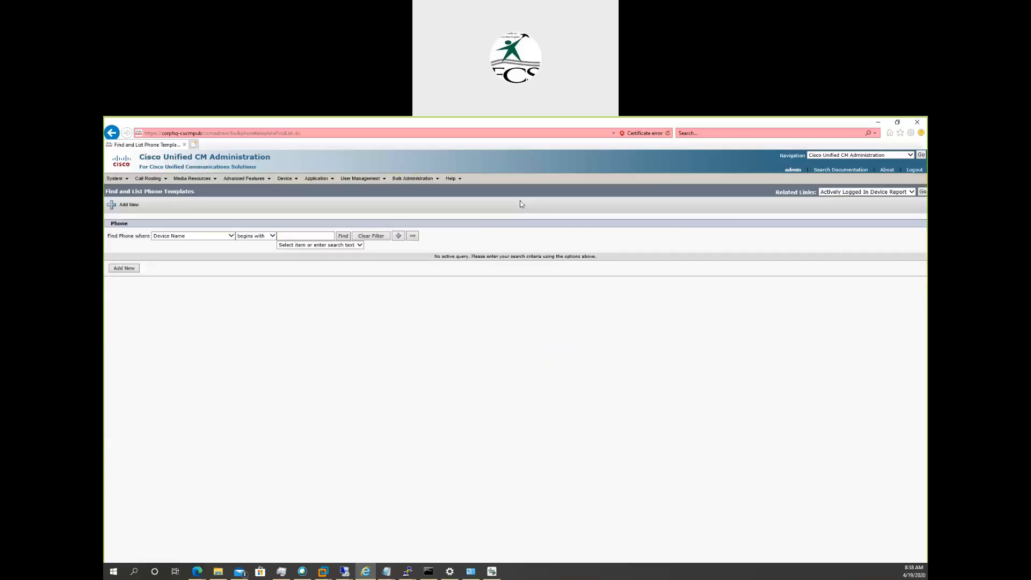
left_click(344, 235)
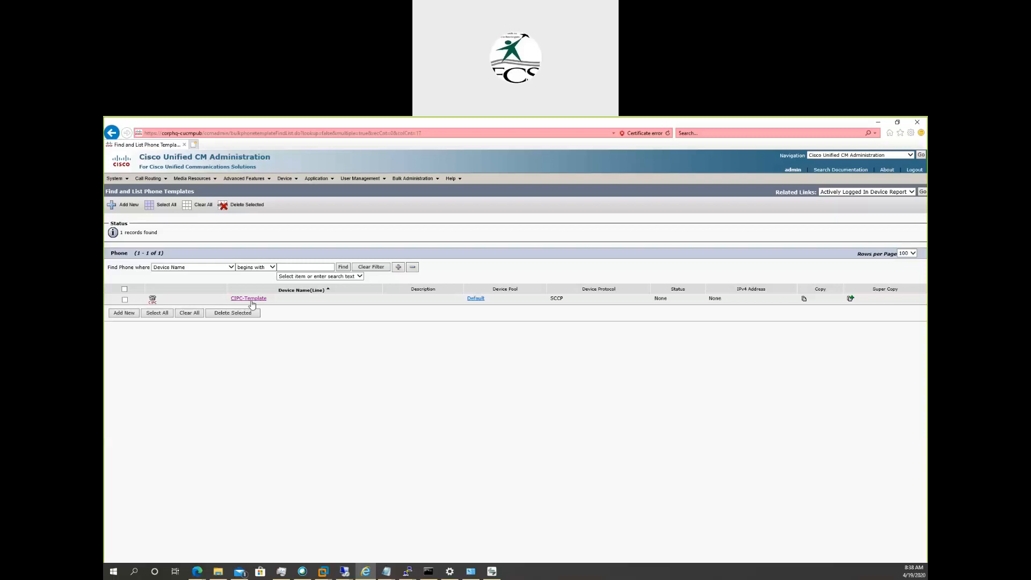
left_click(125, 300)
left_click(215, 313)
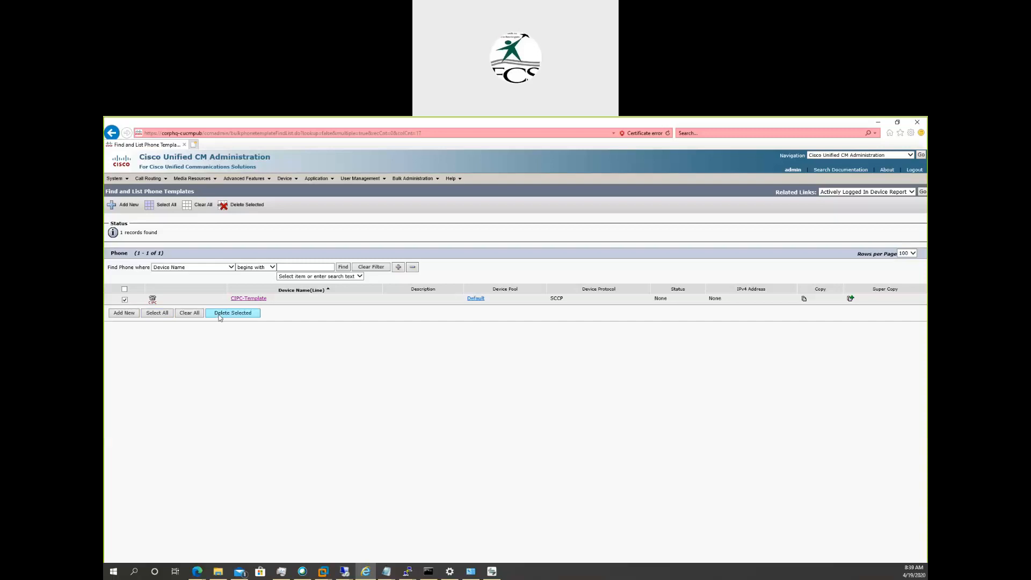
left_click(541, 375)
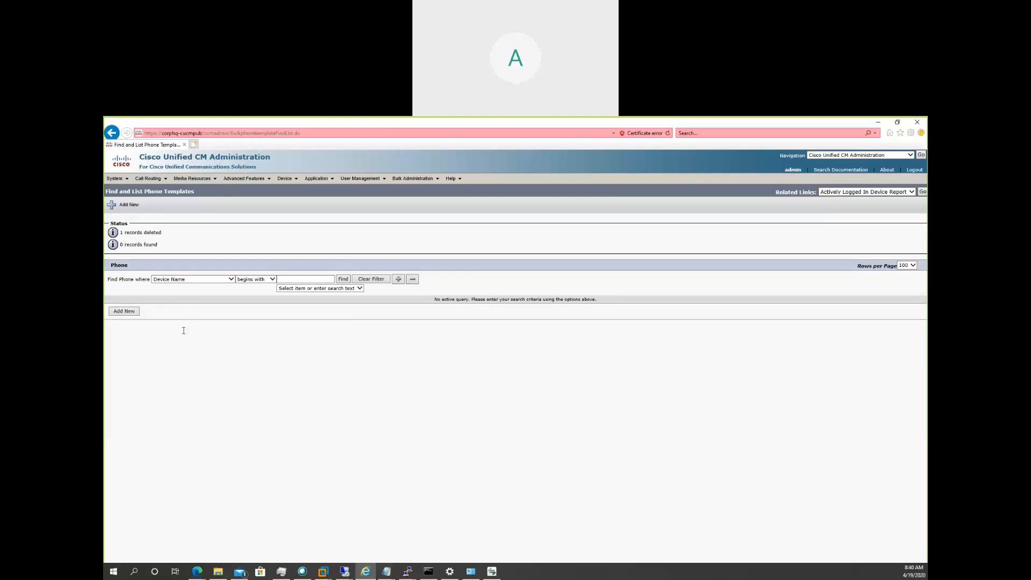
Start a new phone template with Cisco IP Communicator as the phone type and continue to the device protocol selection.
left_click(124, 311)
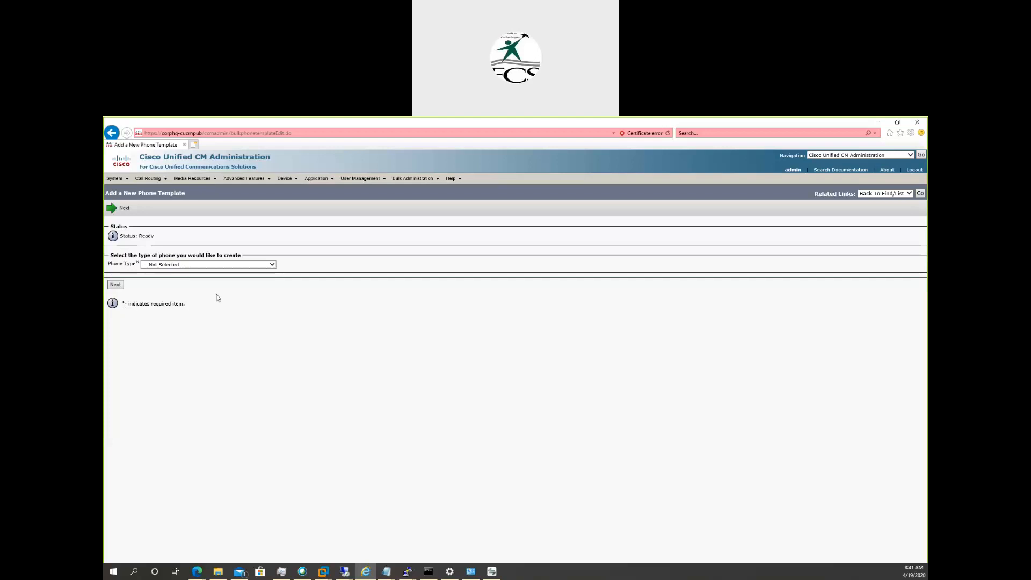
left_click(273, 265)
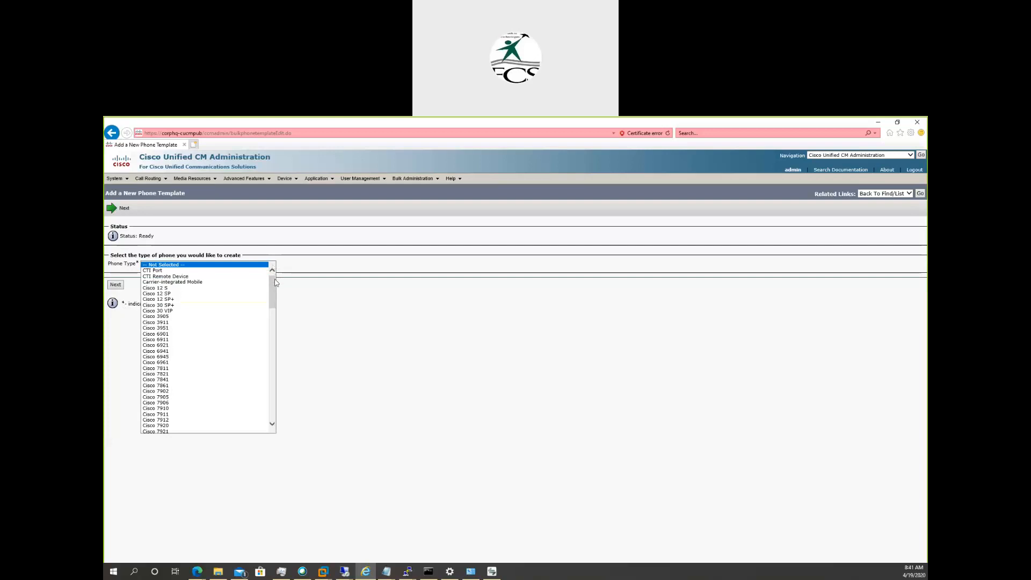
left_click_drag(276, 282, 279, 343)
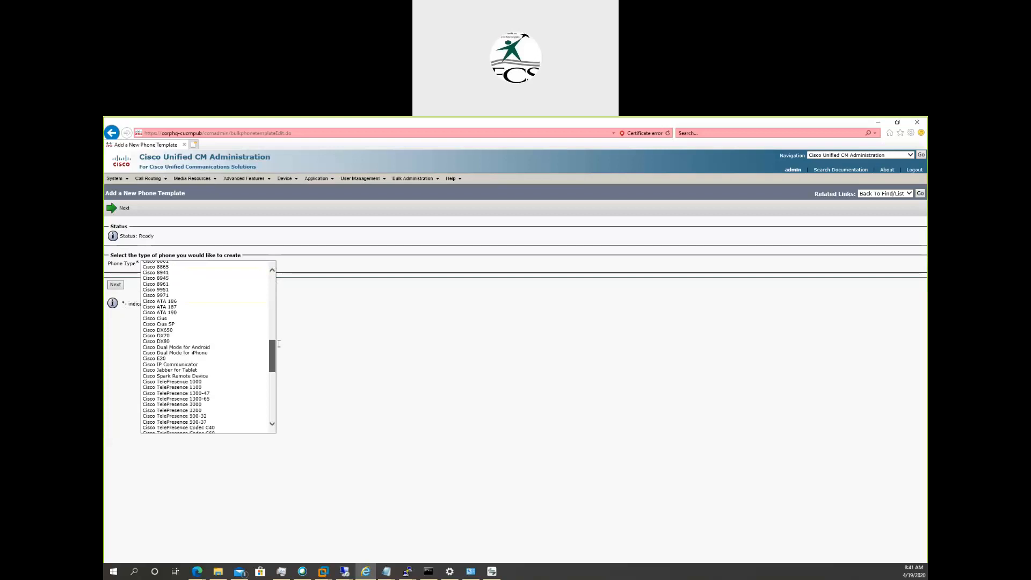
left_click(170, 365)
left_click(115, 285)
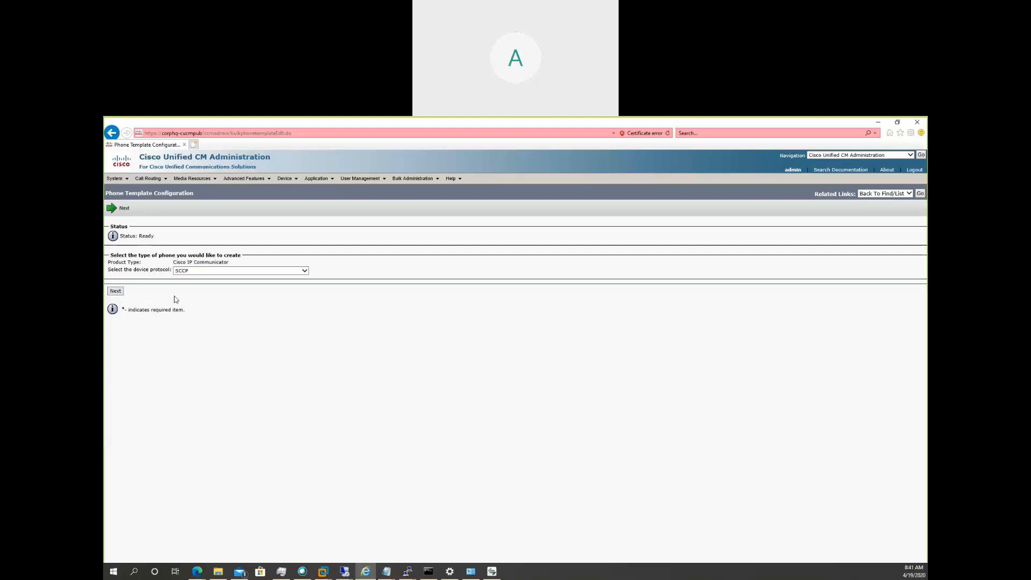
Accept SCCP as the device protocol and name the new phone template Template-CIPC.
left_click(118, 291)
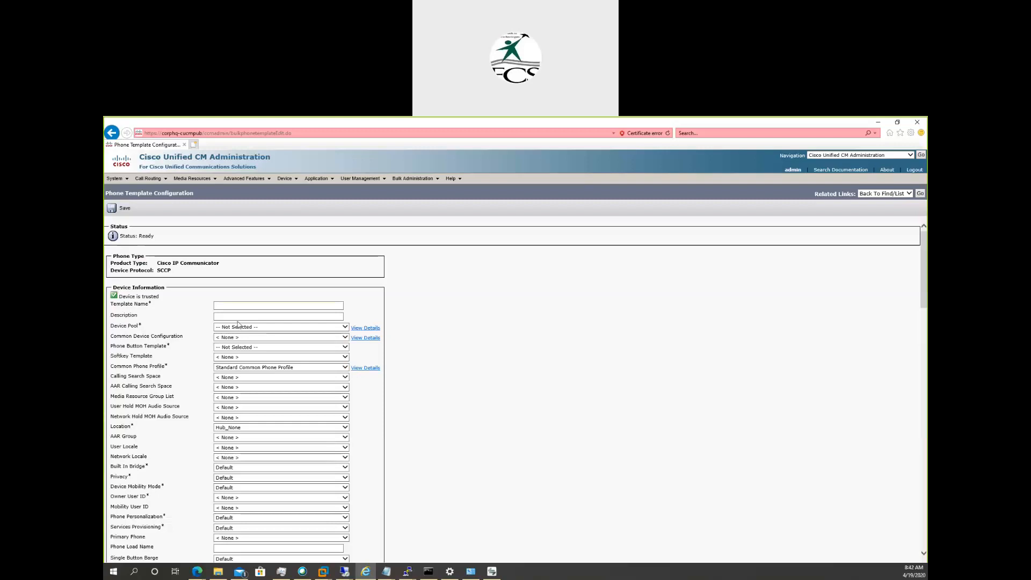
left_click(252, 303)
type("C")
type("empla")
type("te-CIP")
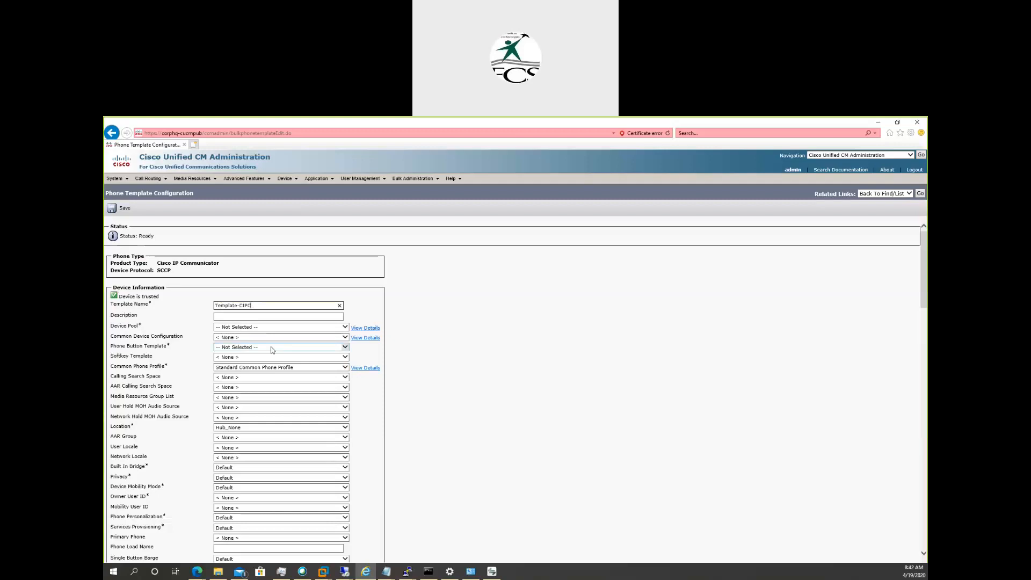
key("Tab")
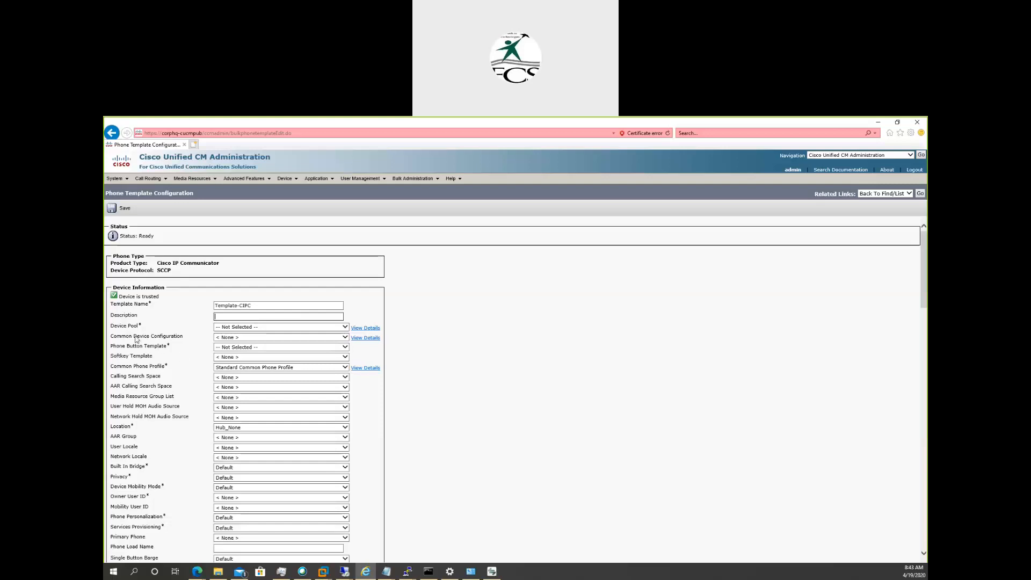
Set the template's device pool to Default and phone button template to Standard CIPC SCCP, keeping the softkey template at None.
left_click(241, 328)
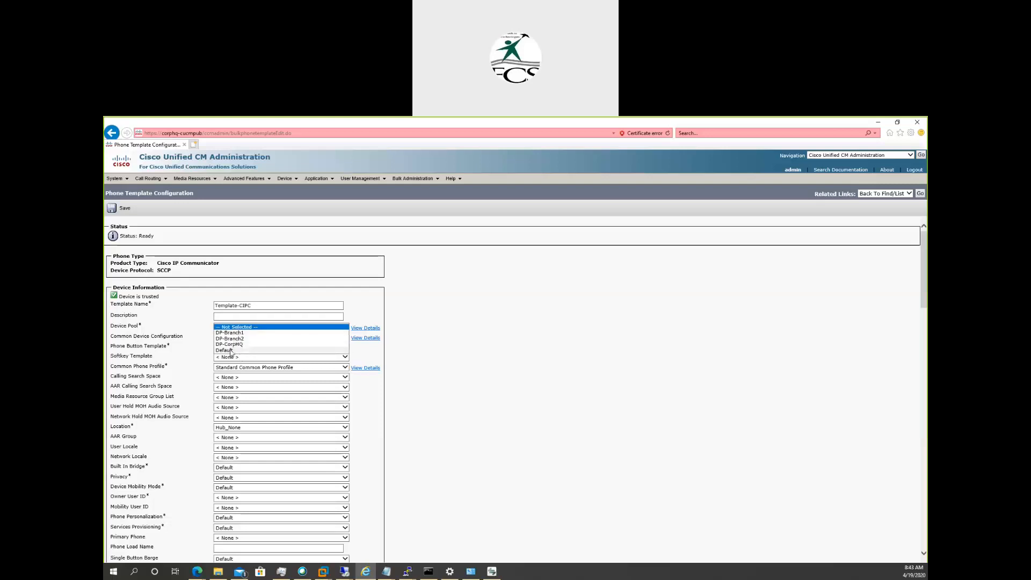
left_click(231, 350)
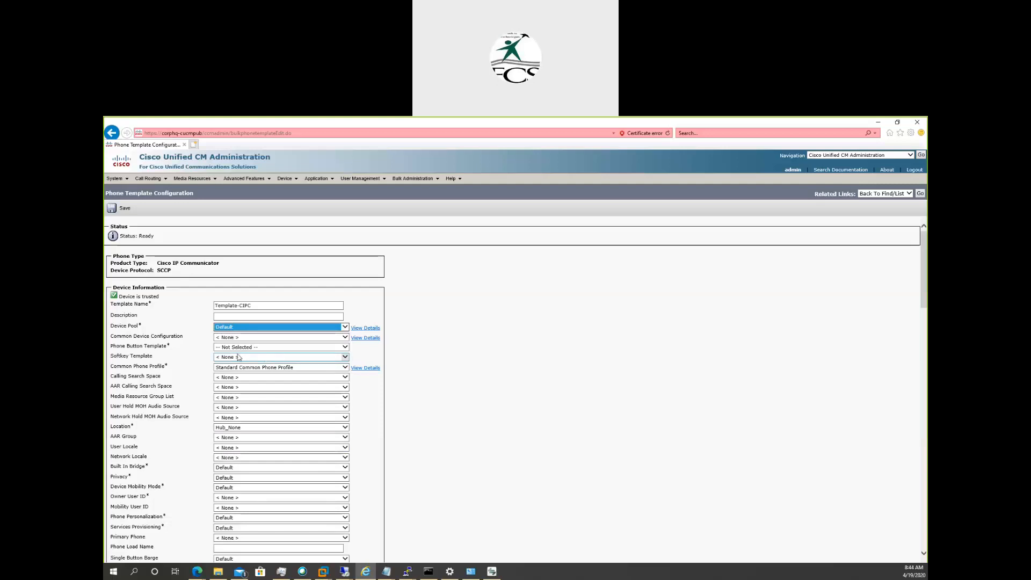
left_click(250, 347)
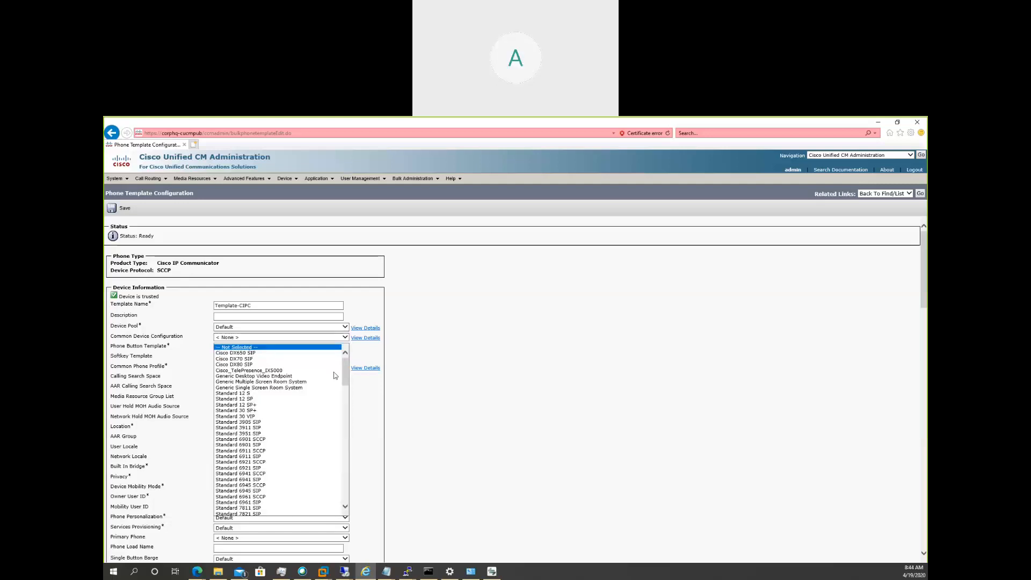
left_click_drag(345, 377, 358, 461)
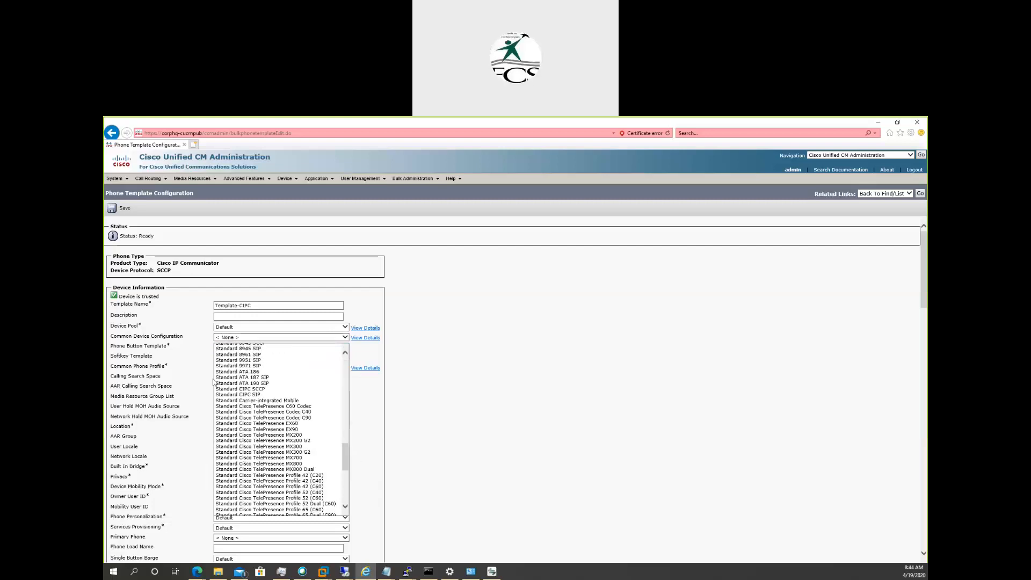
left_click(239, 390)
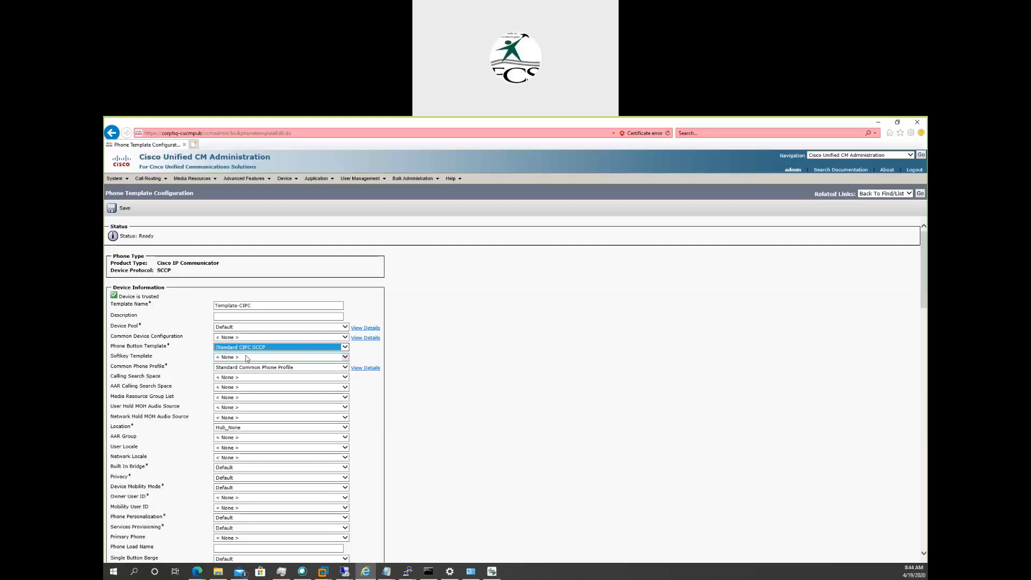
left_click(246, 358)
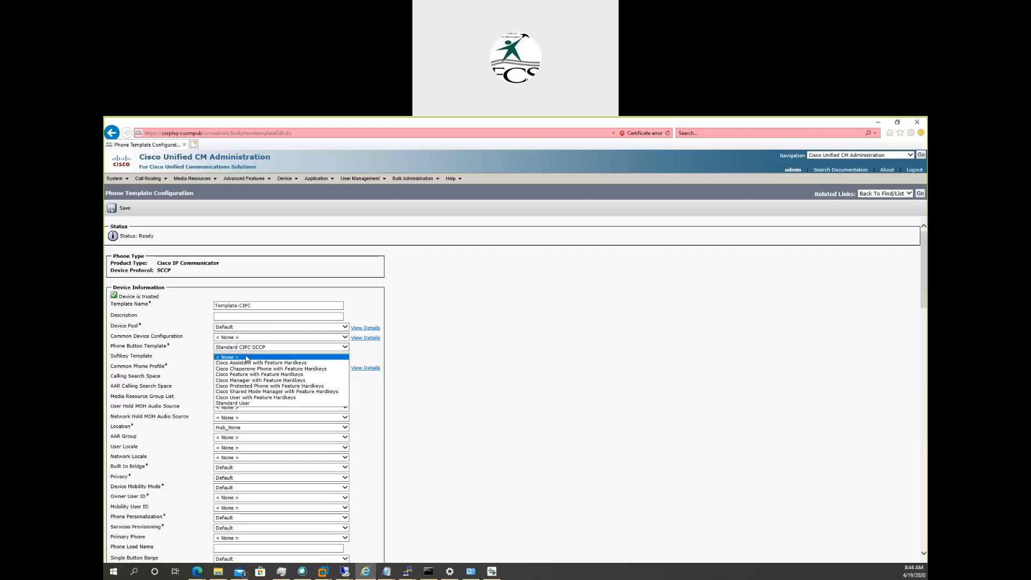
left_click(247, 358)
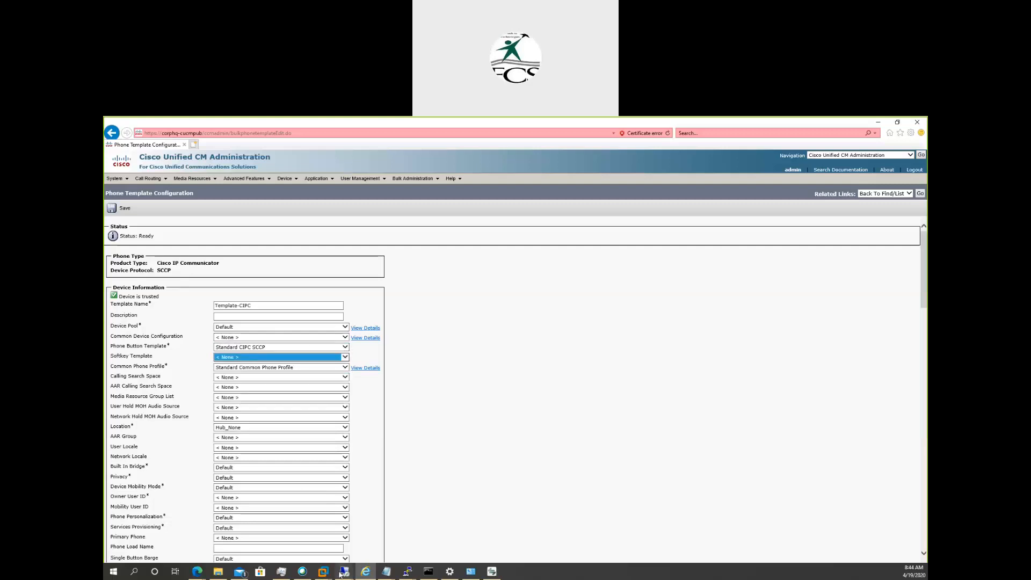
Switch to the ACER-PC virtual machine in VMware Workstation to view the PSTN phone's softkeys and return to the CUCM browser window.
mouse_move(342, 572)
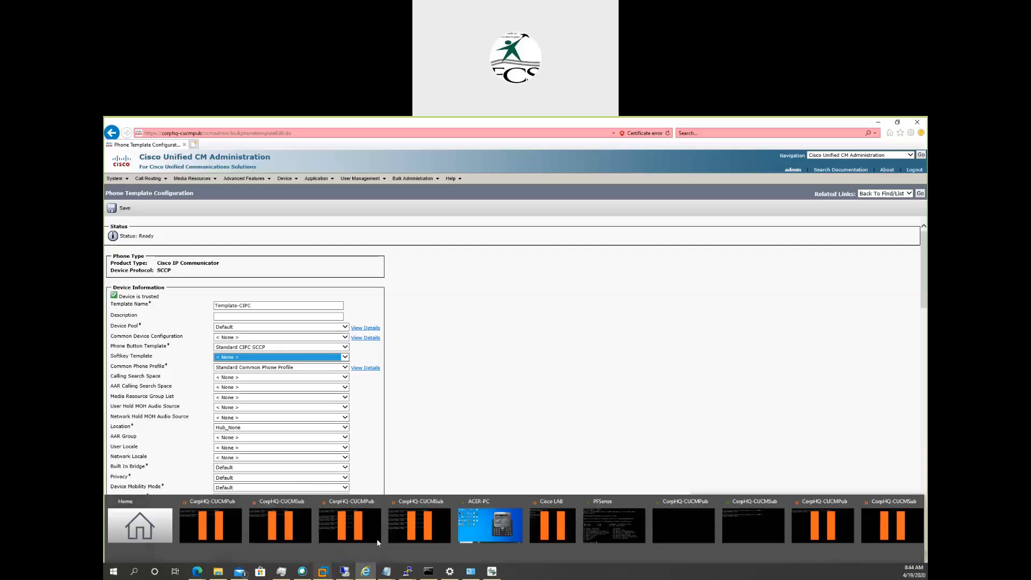
left_click(468, 527)
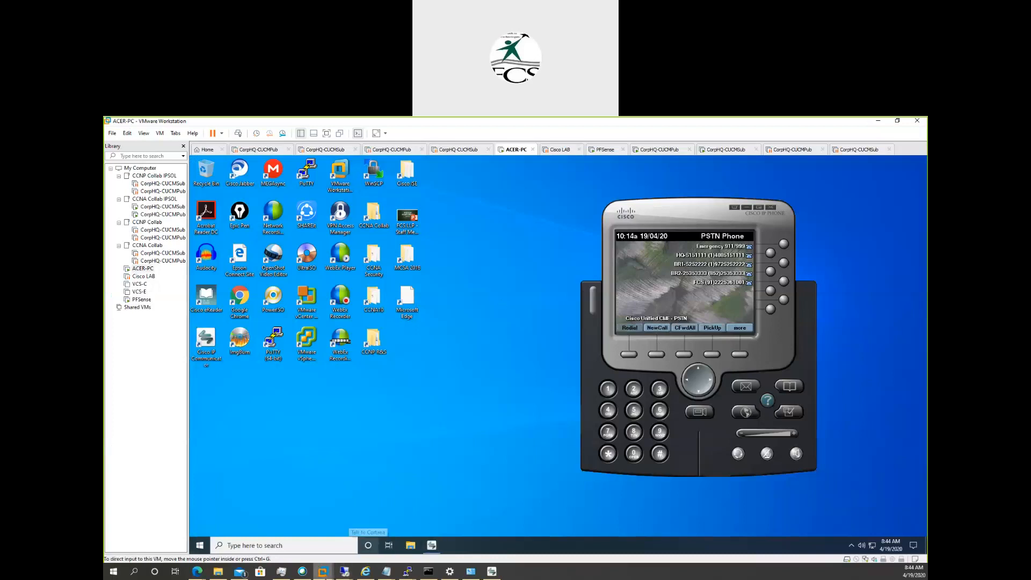
left_click(365, 574)
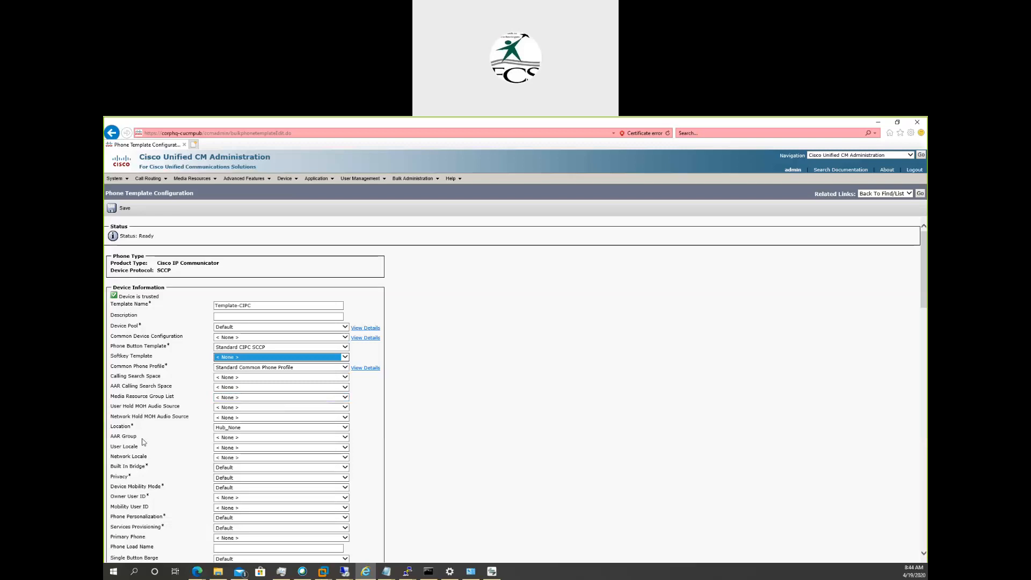
Set the device security profile to Cisco IP Communicator - Standard SCCP Non-Secure Profile and save the phone template.
left_click(449, 489)
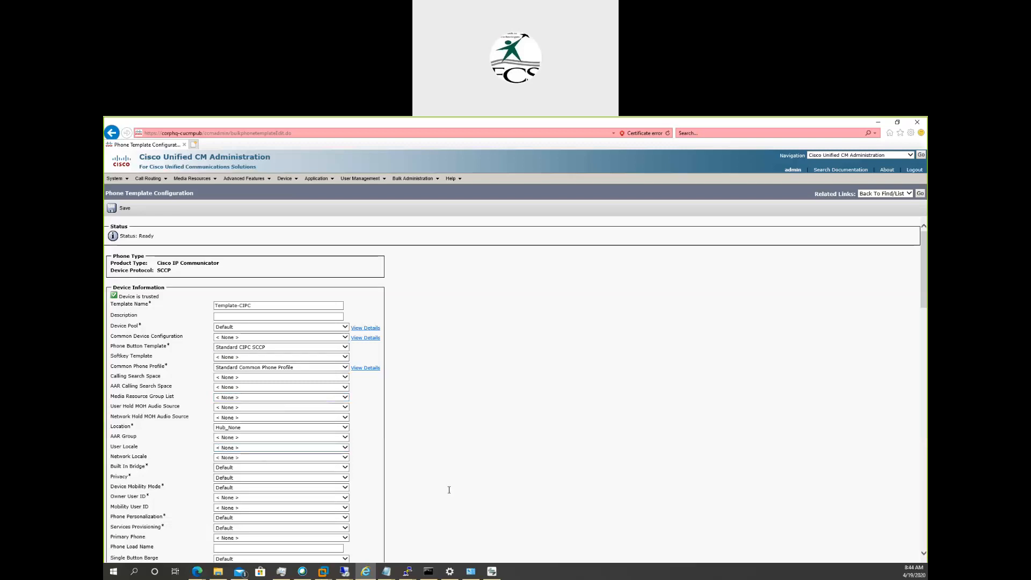
scroll(448, 489, "down", 5)
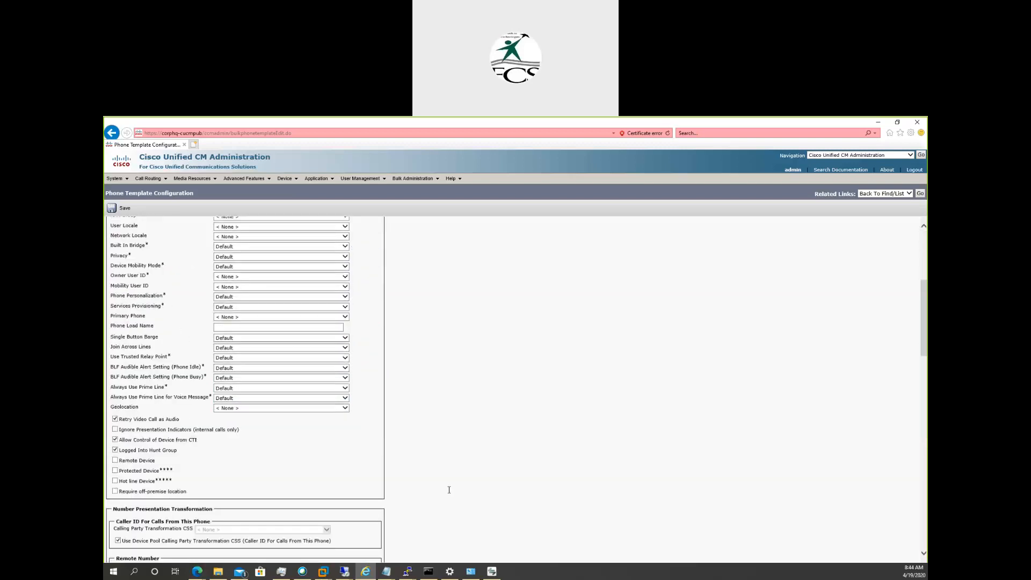
scroll(449, 489, "down", 3)
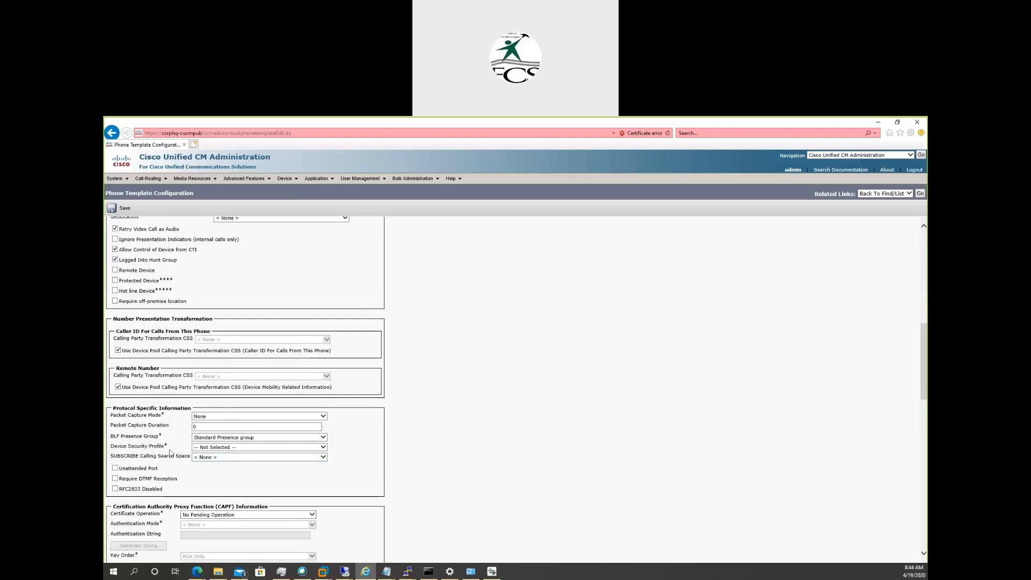
left_click(224, 447)
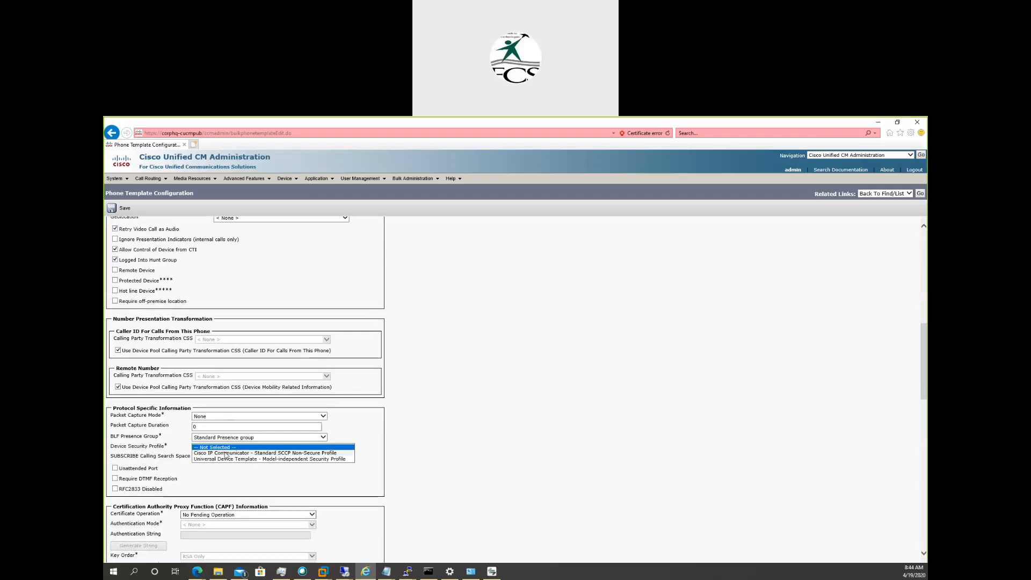
left_click(225, 453)
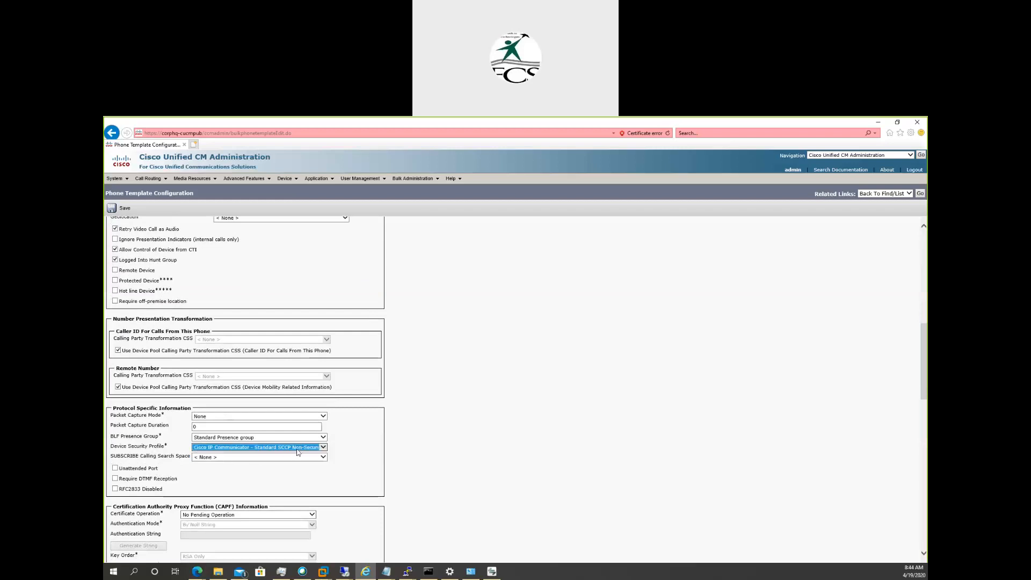
left_click(294, 477)
scroll(294, 476, "down", 4)
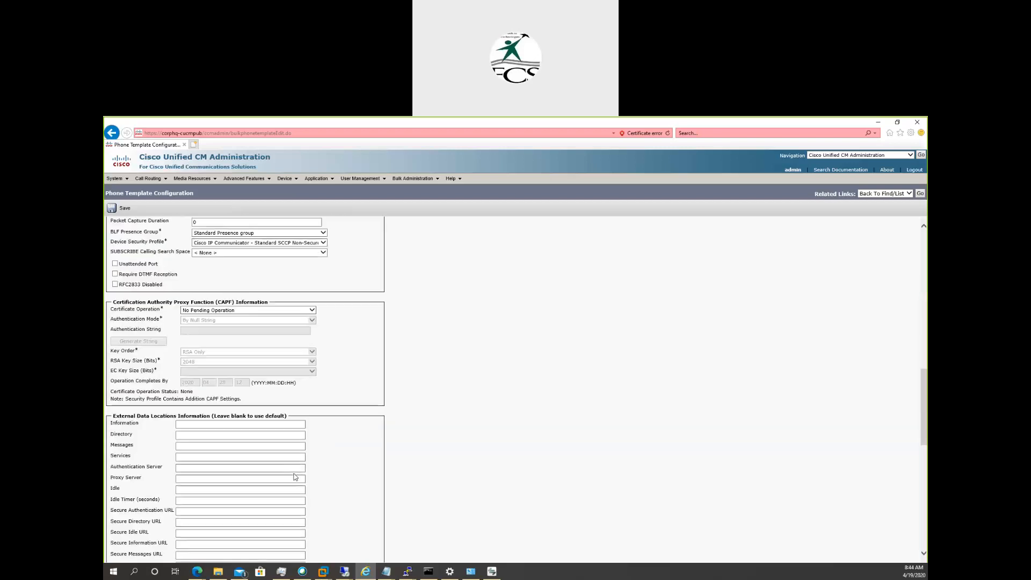
left_click(120, 210)
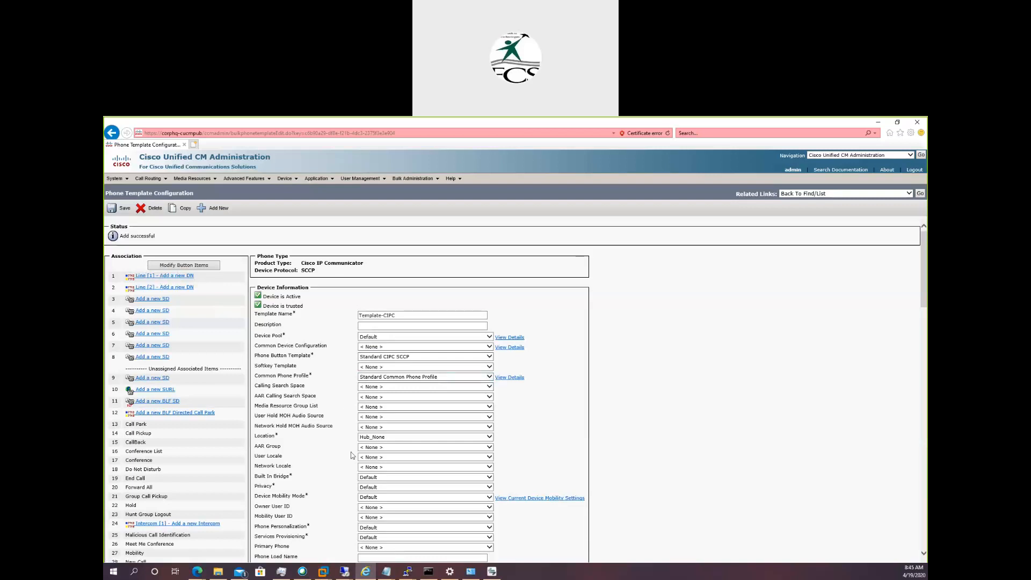
Add a new directory number on line 1 of the phone template, with Template-Line as the line template name.
left_click(152, 278)
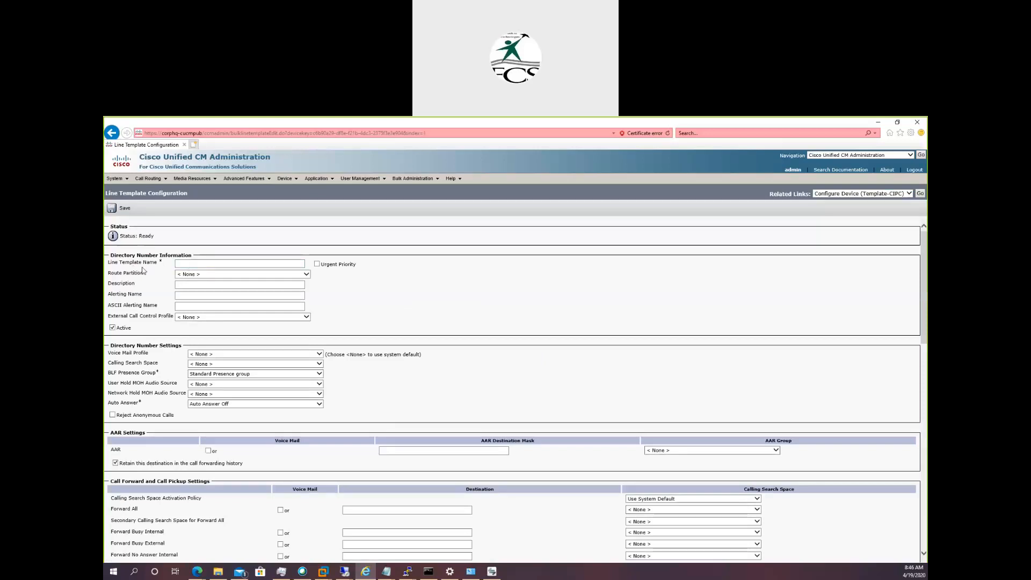
left_click(193, 261)
type("Template -Line")
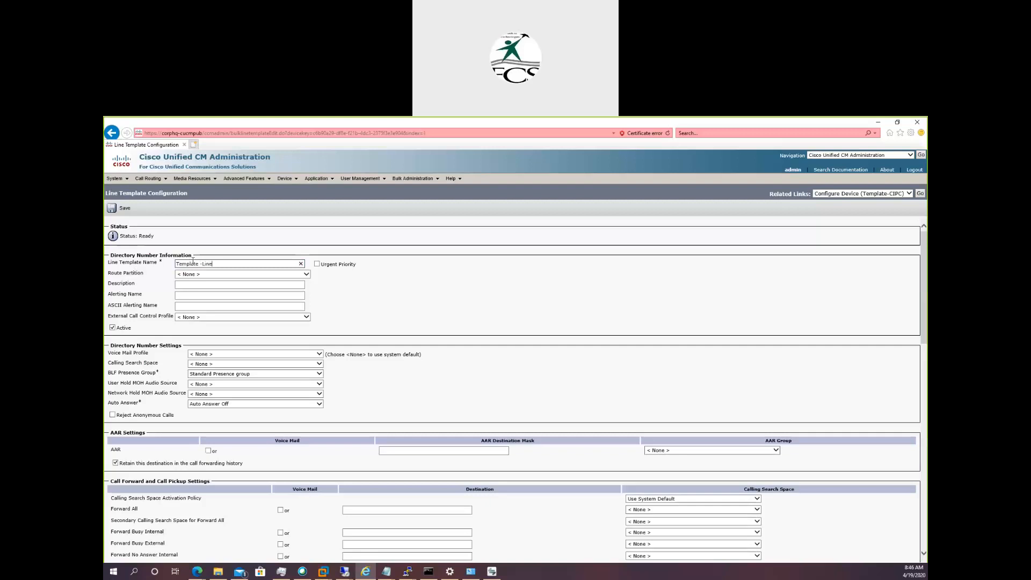
left_click(201, 263)
key("Delete")
key("BackSpace")
left_click(213, 295)
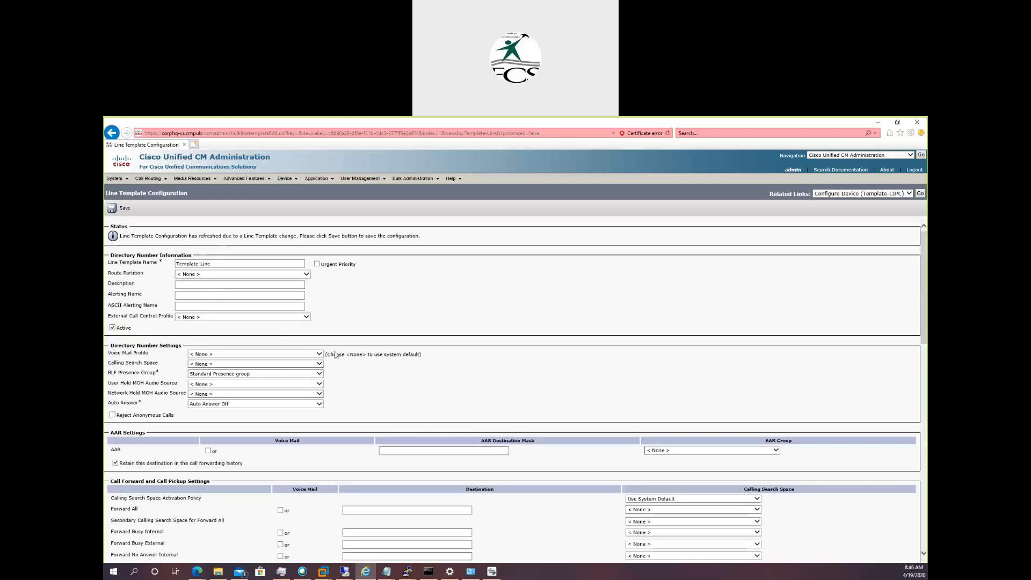
Set the external phone number mask on line 1 to +14085151XXX and save the line template.
scroll(444, 354, "down", 8)
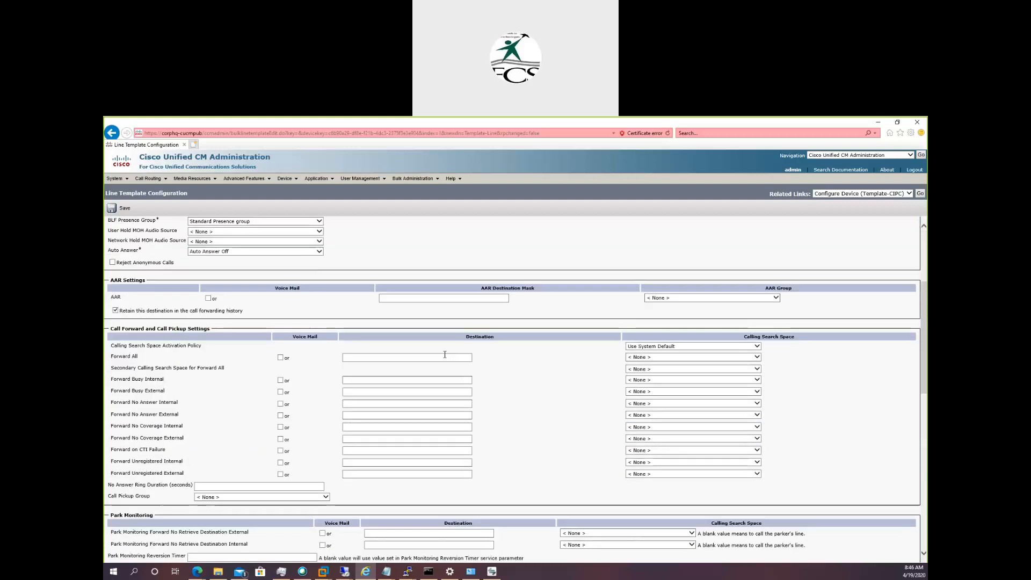
scroll(445, 355, "down", 2)
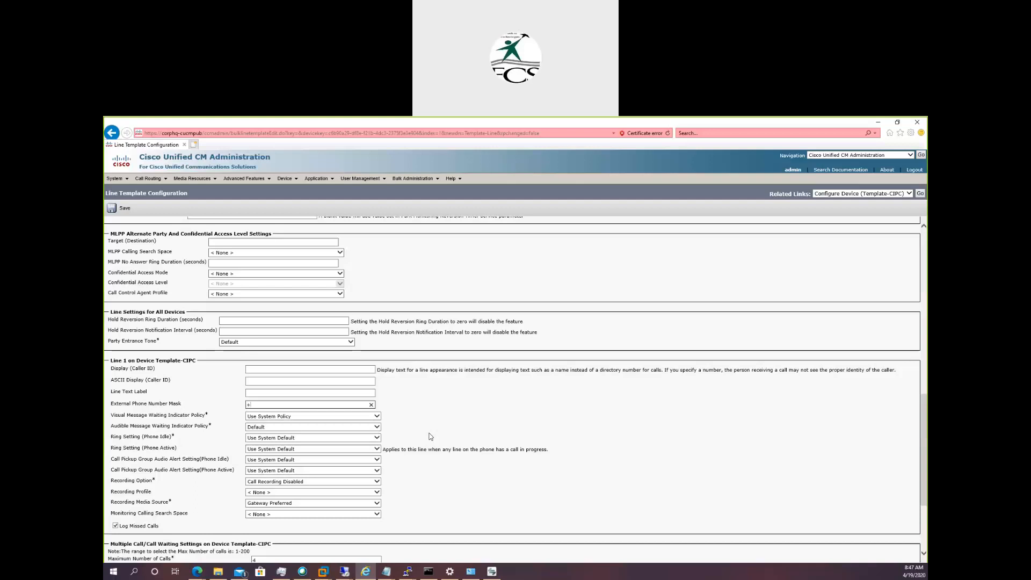
type("408515")
type("22")
key("BackSpace")
key("BackSpace")
type("1XXX")
double_click(256, 405)
left_click(271, 404)
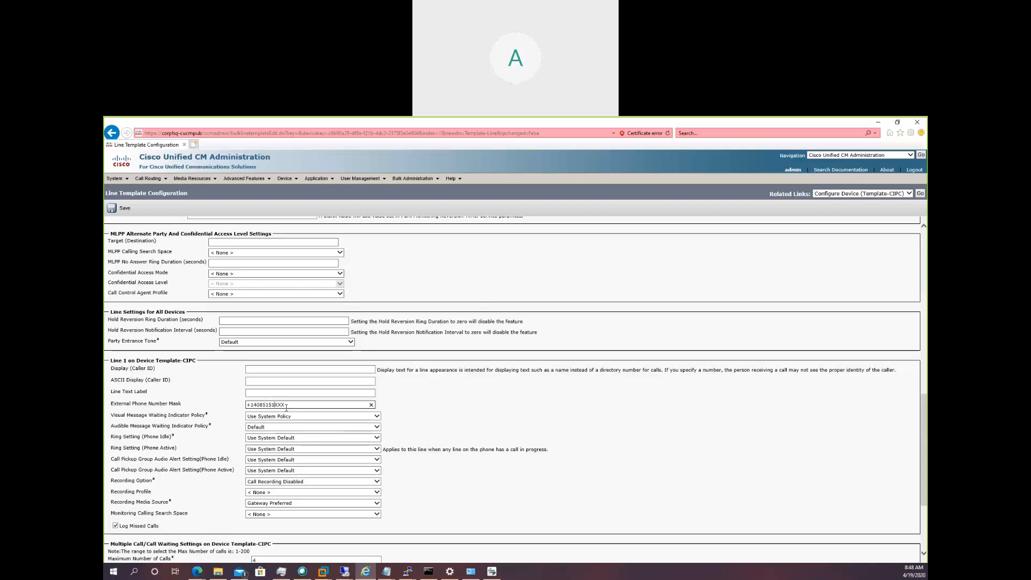
scroll(584, 466, "down", 3)
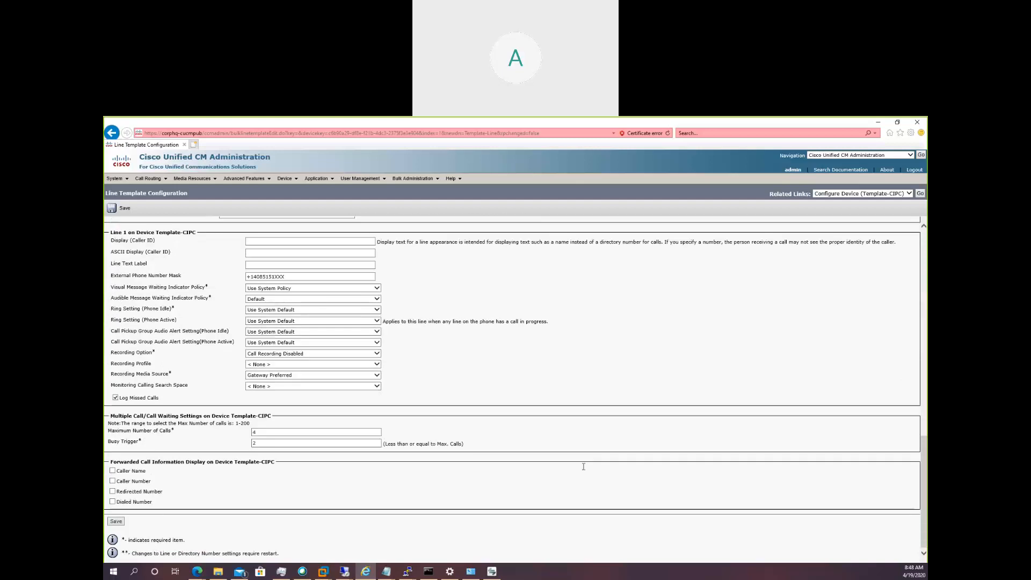
left_click(115, 521)
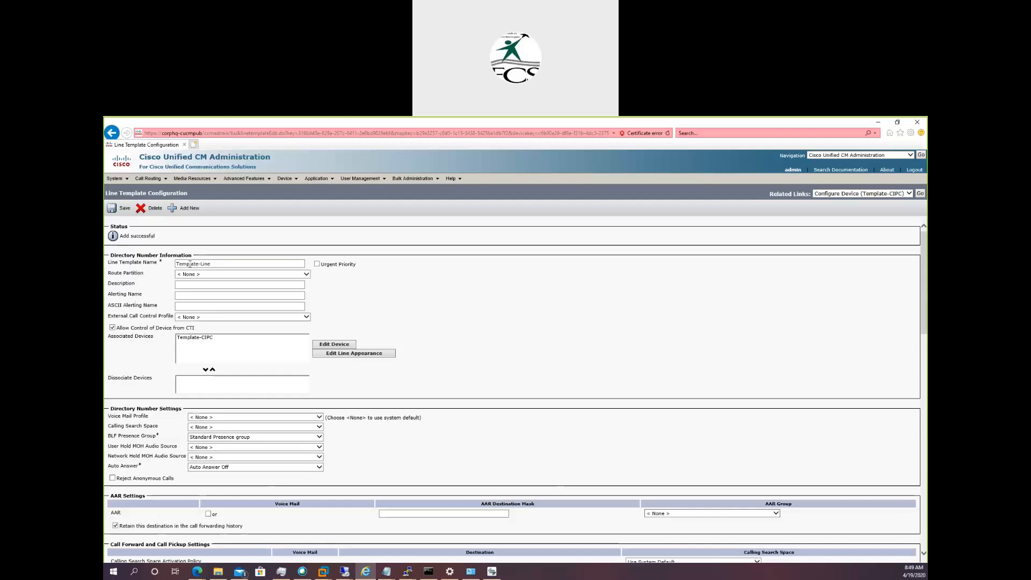
Return to the Template-CIPC configuration to check its line association, and search for all existing phones without a filter.
left_click_drag(119, 237, 158, 238)
left_click(920, 194)
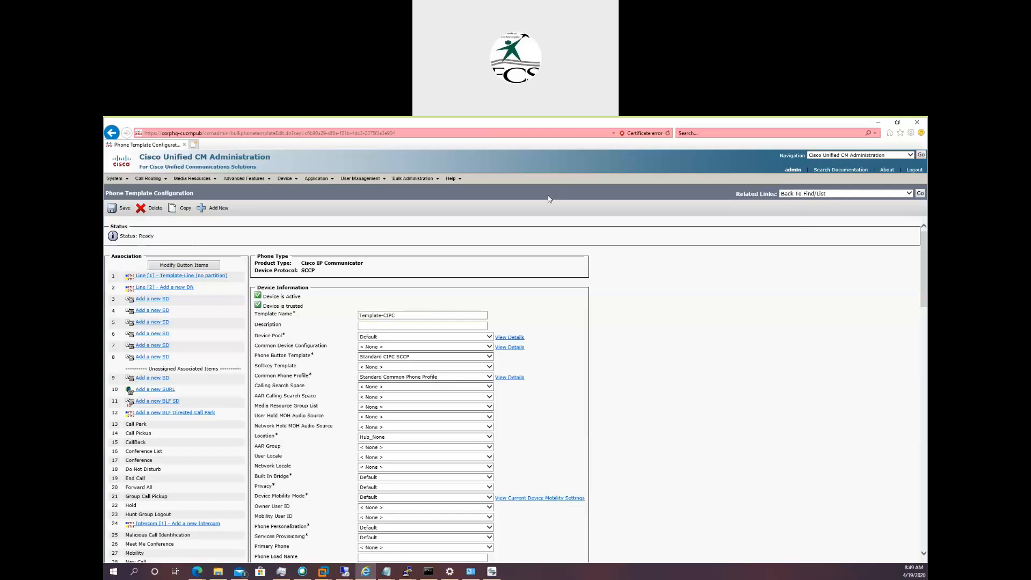
mouse_move(428, 186)
mouse_move(295, 184)
left_click(304, 222)
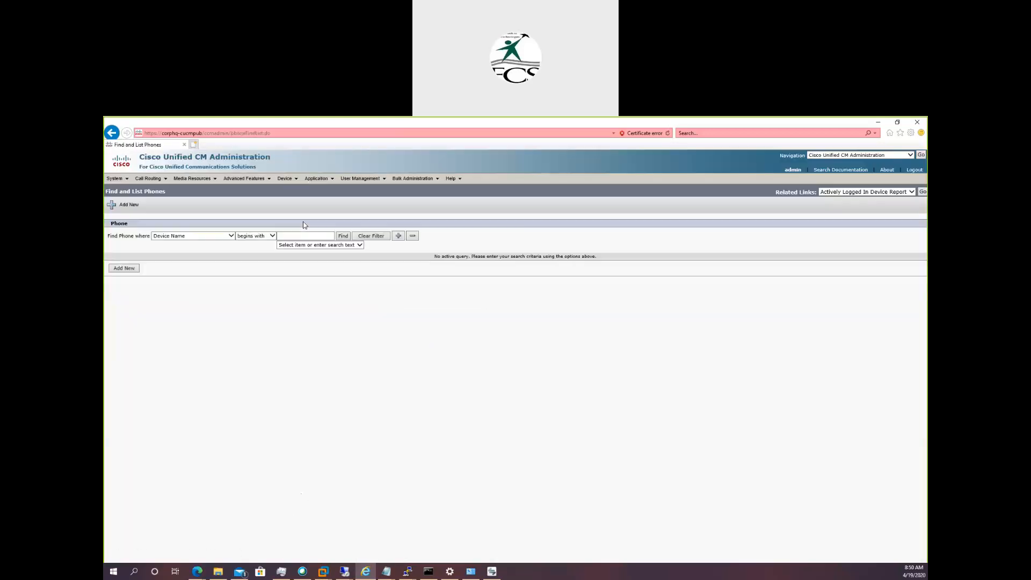
left_click(345, 239)
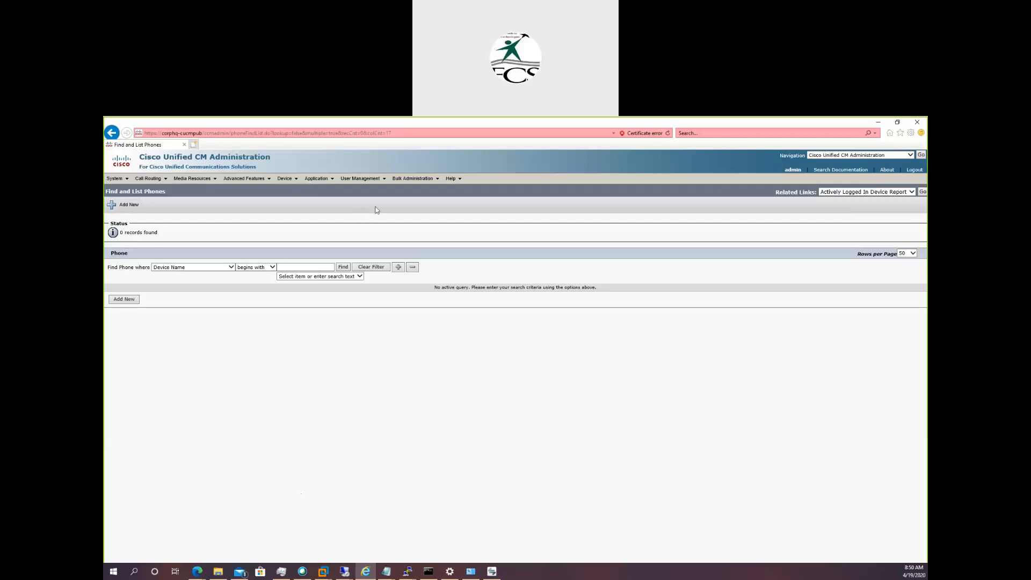
Start a bulk Insert Phones job with specific details and choose phones-lab.csv as its file.
left_click(404, 181)
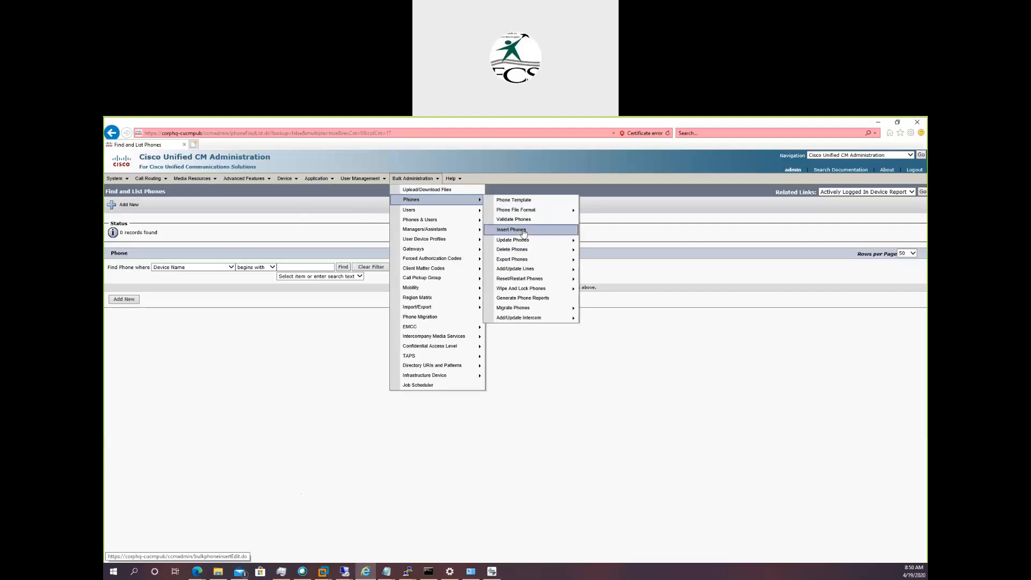
left_click(524, 230)
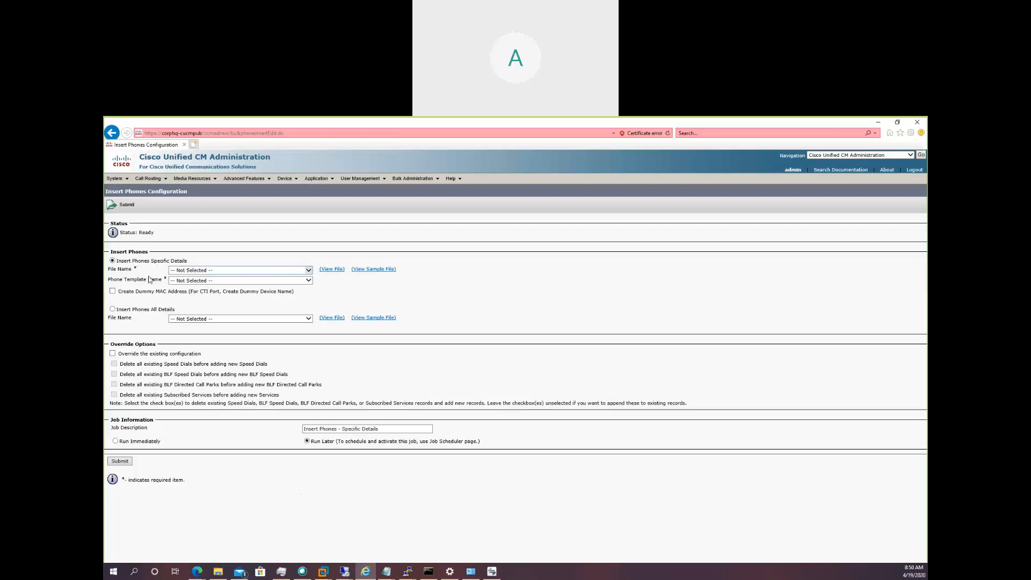
left_click(309, 271)
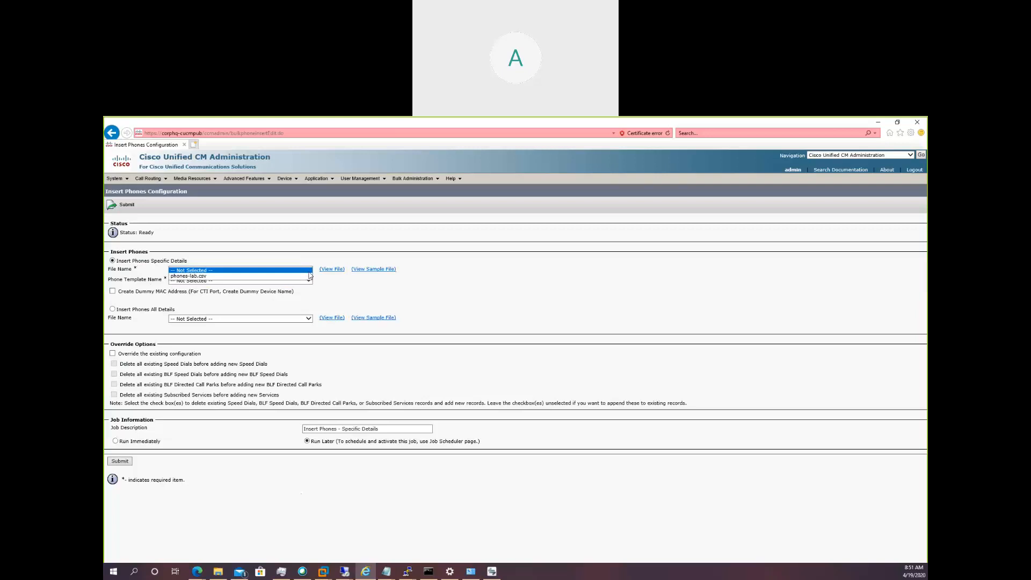
left_click(198, 276)
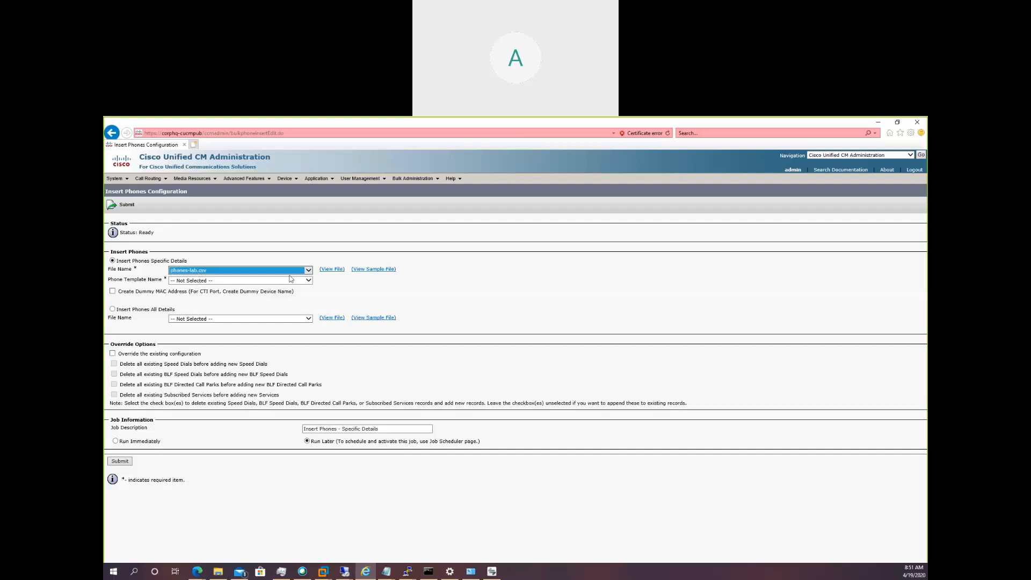
View the contents of phones-lab.csv from the Insert Phones job, continuing past the certificate warning, and close the file view.
left_click(332, 273)
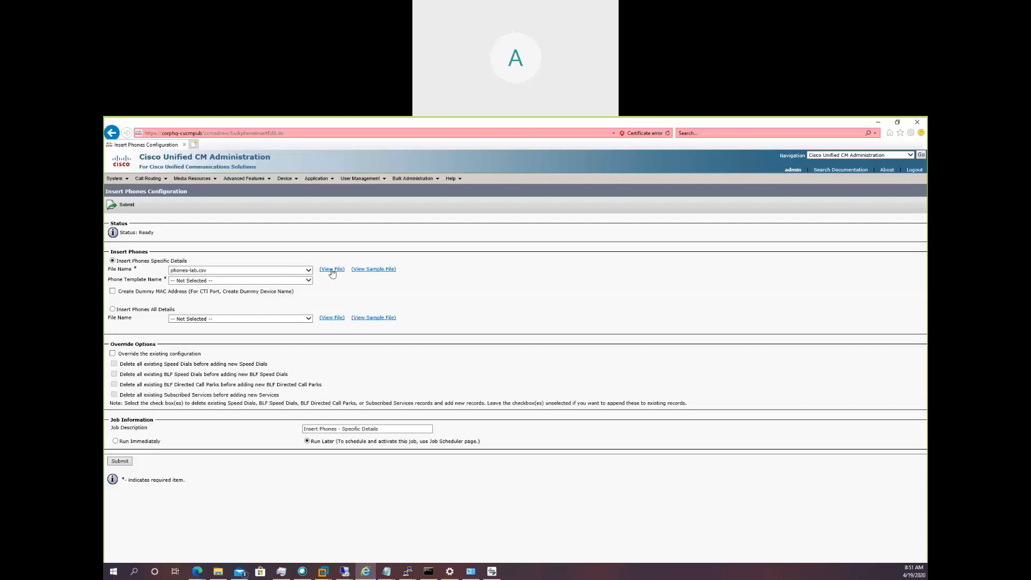
left_click(332, 269)
left_click(502, 338)
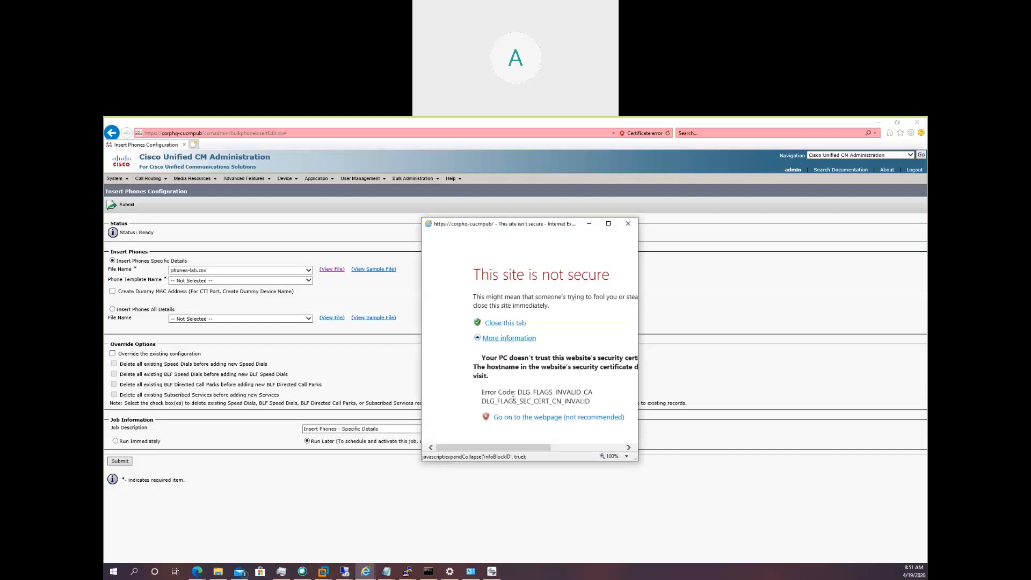
left_click(513, 417)
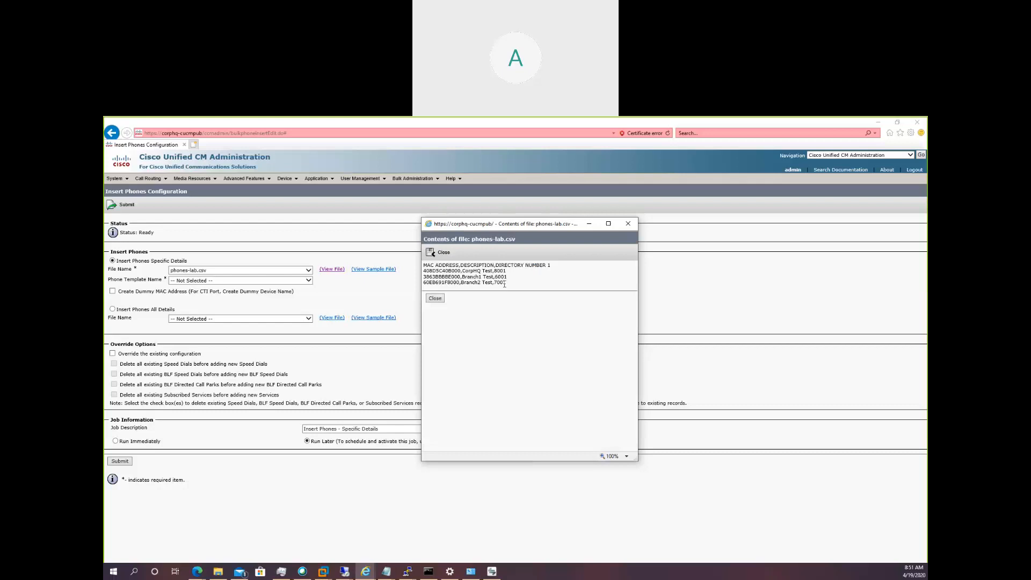
left_click(435, 298)
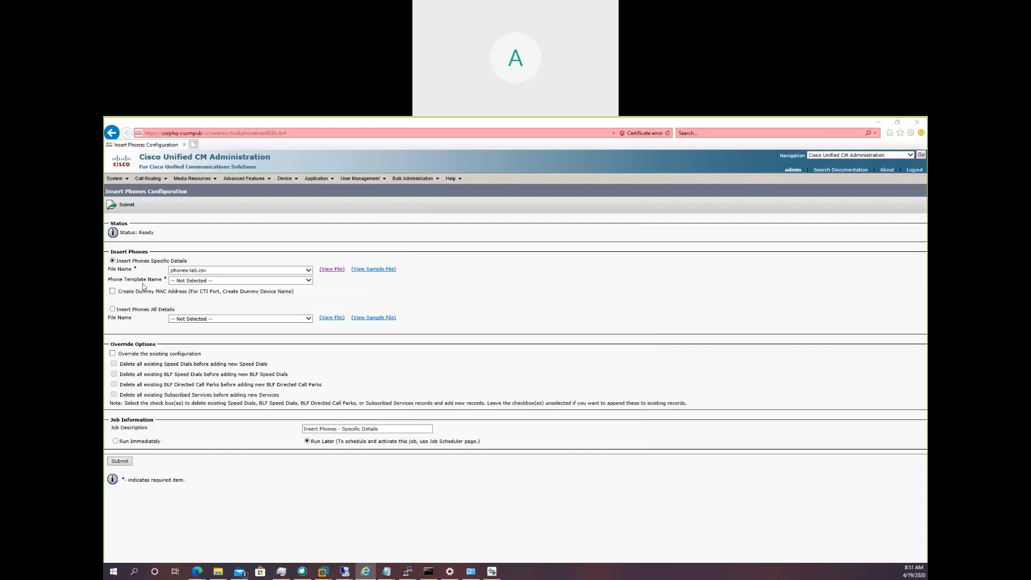
Set Template-CIPC as the phone template for the Insert Phones job.
left_click(309, 280)
left_click(309, 280)
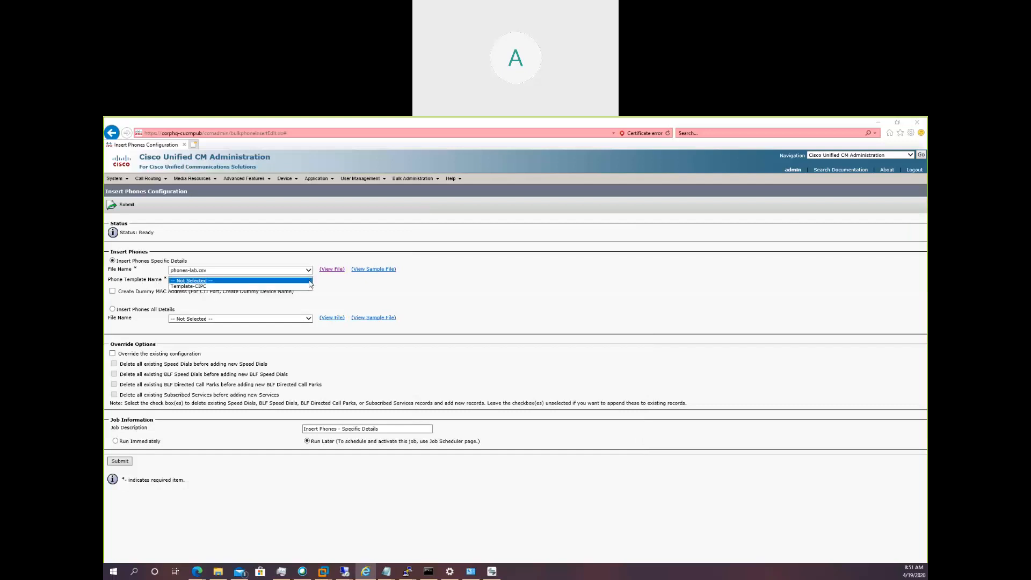
left_click(279, 287)
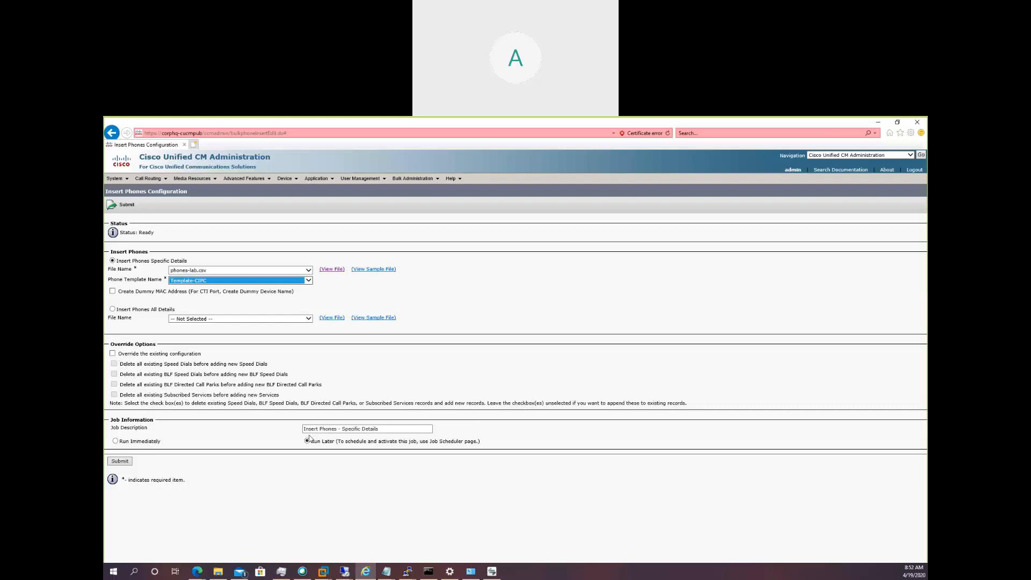
Change the job description to "Insert Phones - Specific Details - LAB" and submit the job to run immediately.
left_click(381, 428)
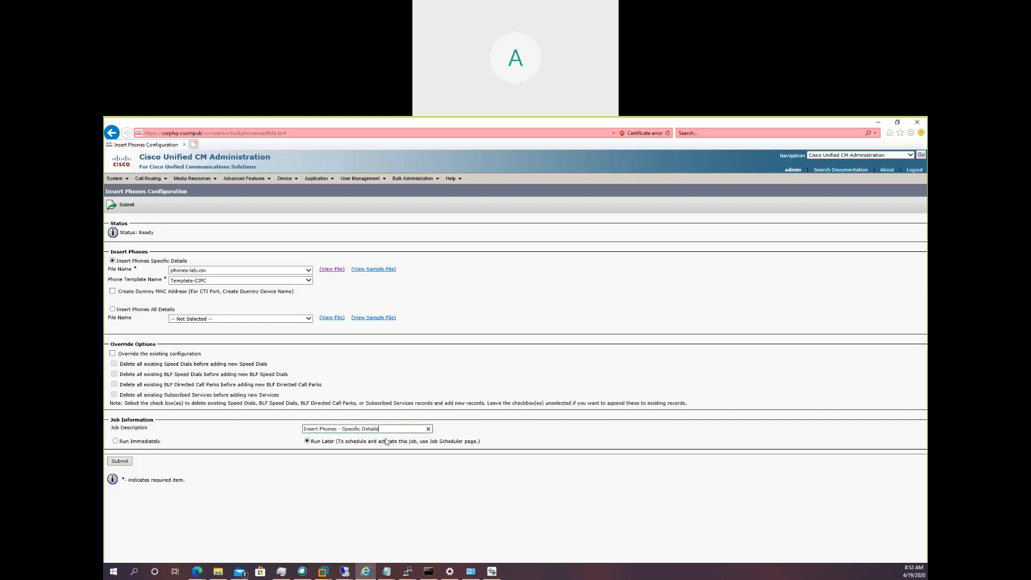
type("- LAB")
left_click(114, 441)
left_click(118, 462)
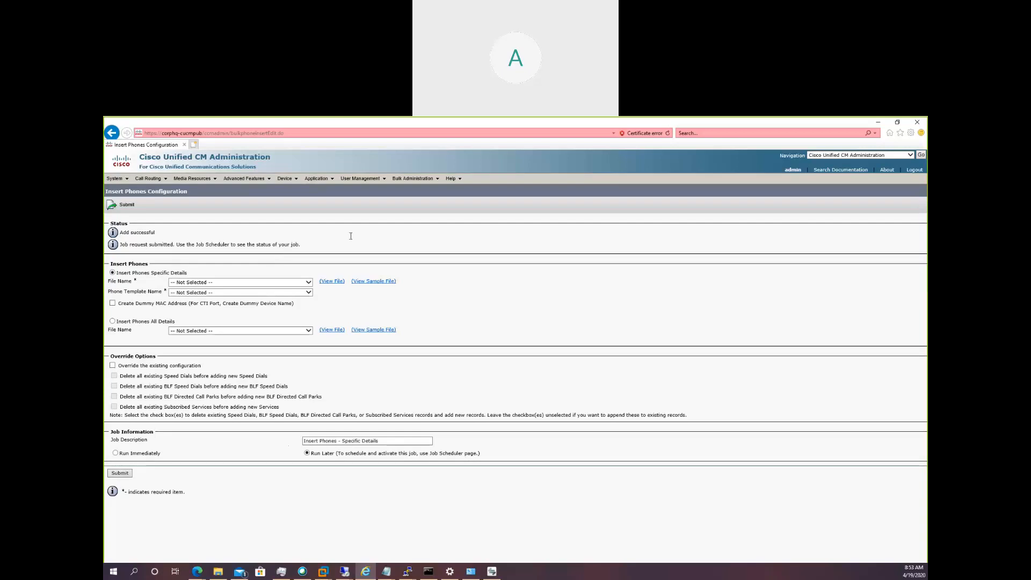
Find the submitted Insert Phones job in the Job Scheduler and open its details to check the job results.
left_click(418, 181)
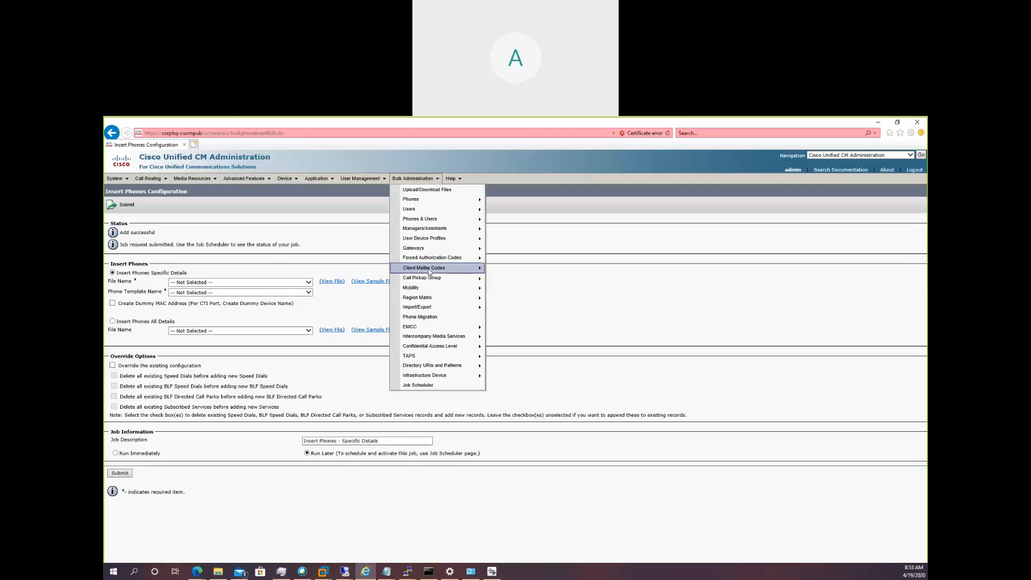
left_click(433, 389)
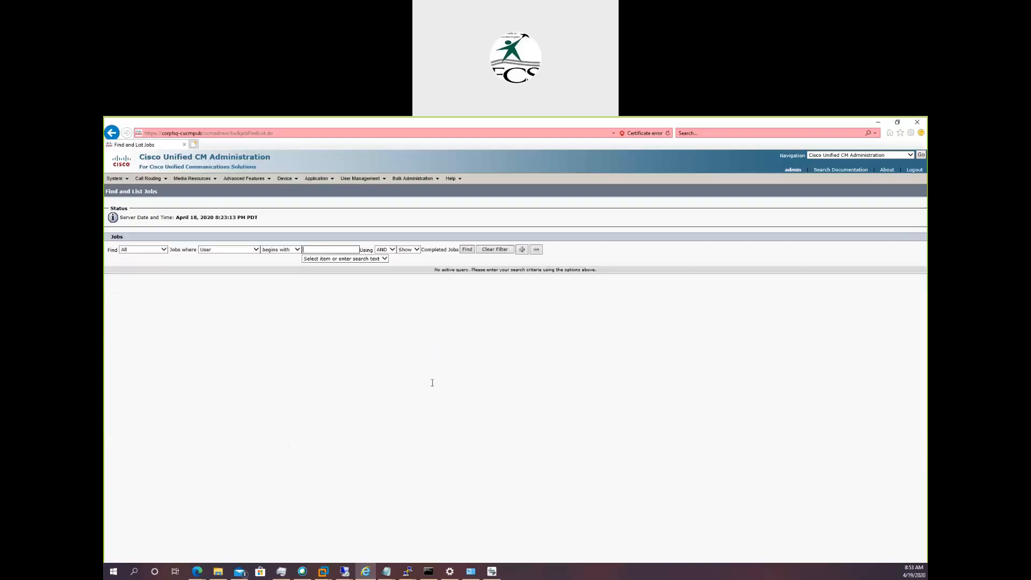
left_click(463, 252)
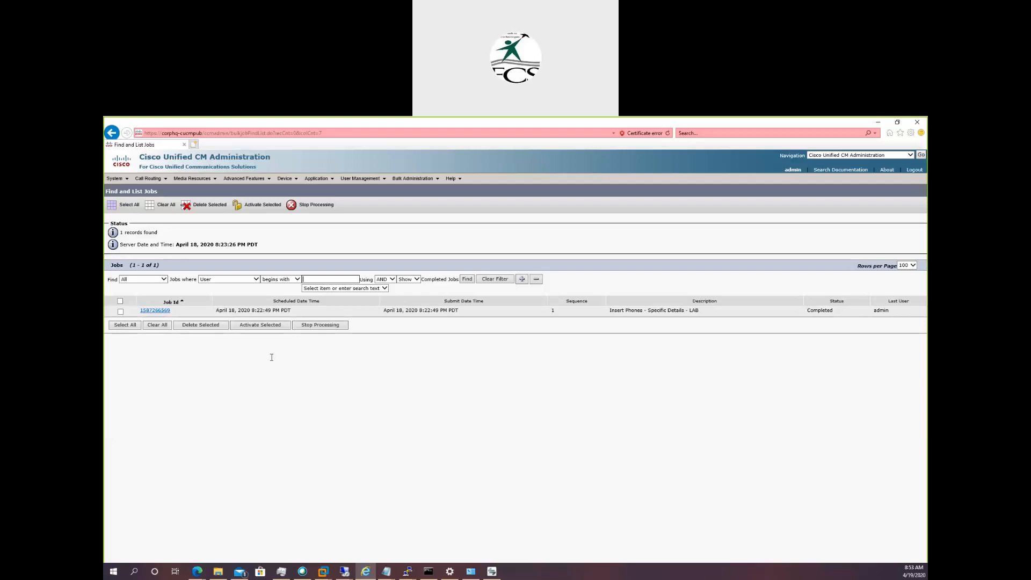
left_click(154, 311)
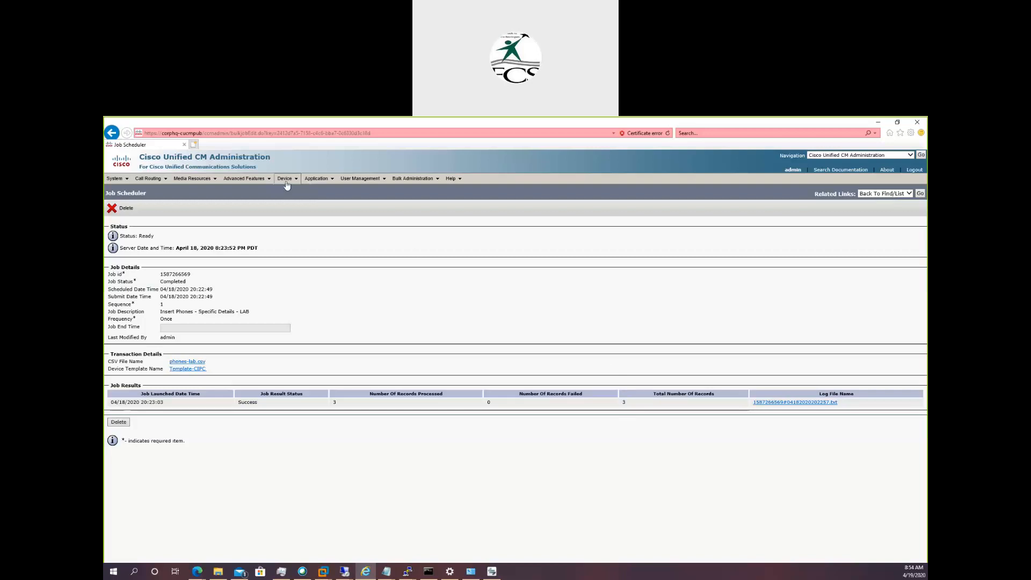
Open the Branch1 Test phone from the phone list, review its line 1 settings including the external phone number mask, and return to the phone.
mouse_move(286, 179)
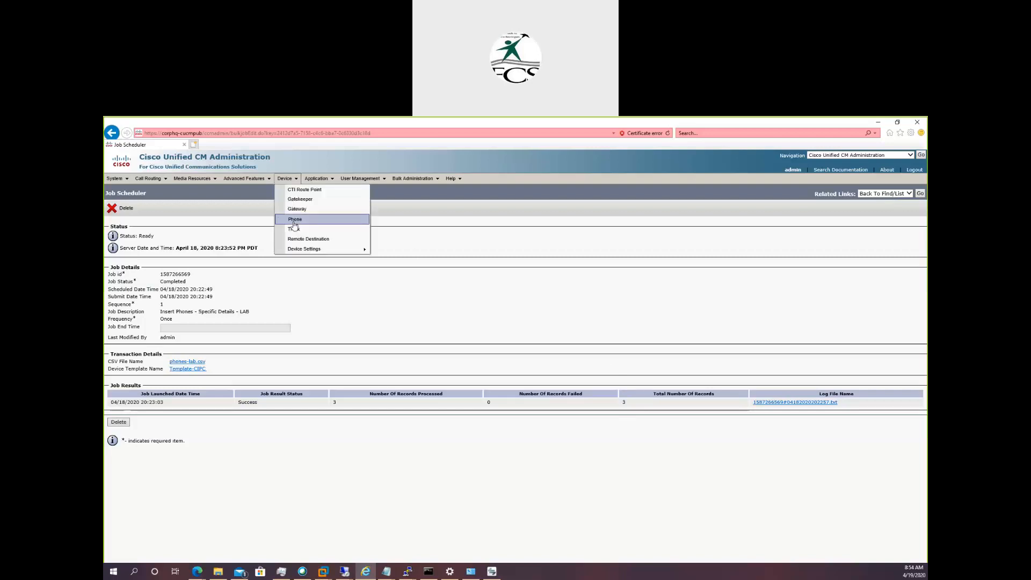
left_click(294, 222)
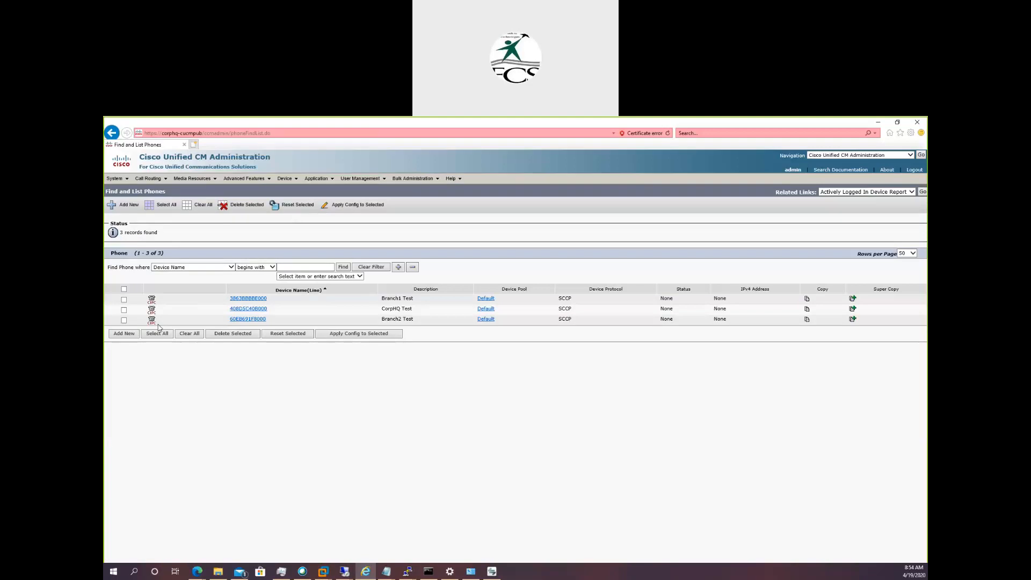
left_click(252, 299)
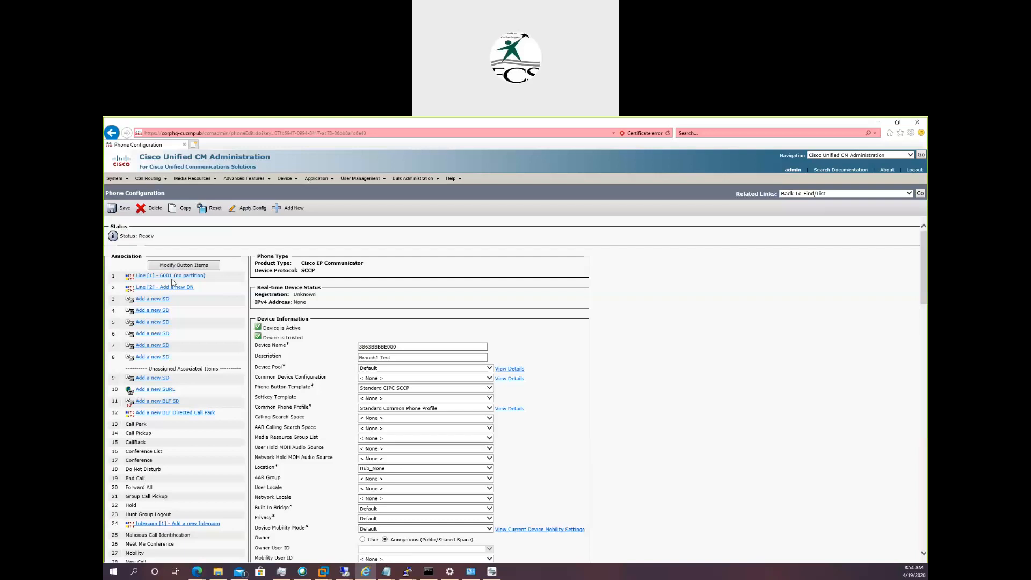
left_click(173, 276)
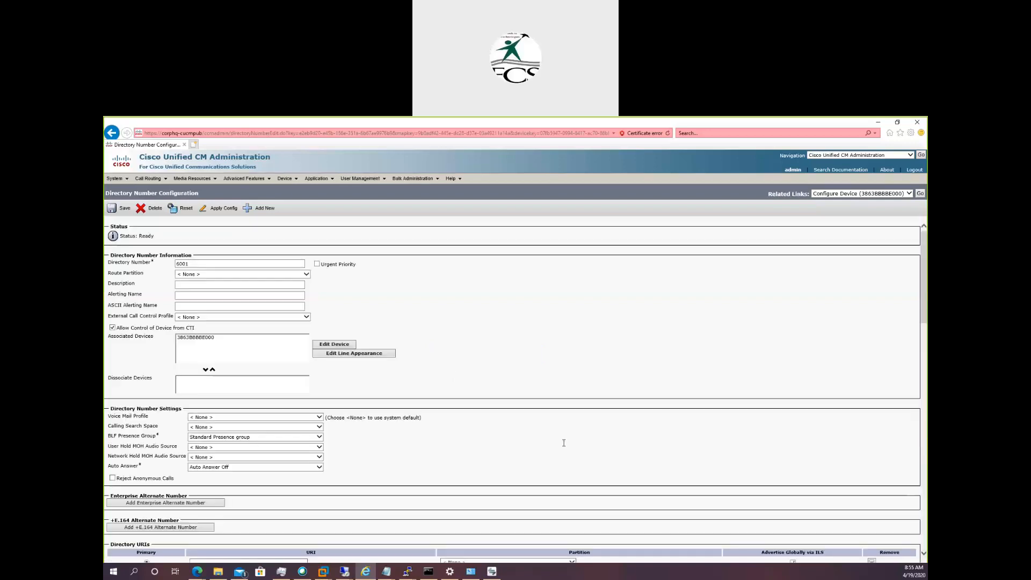
scroll(564, 442, "down", 15)
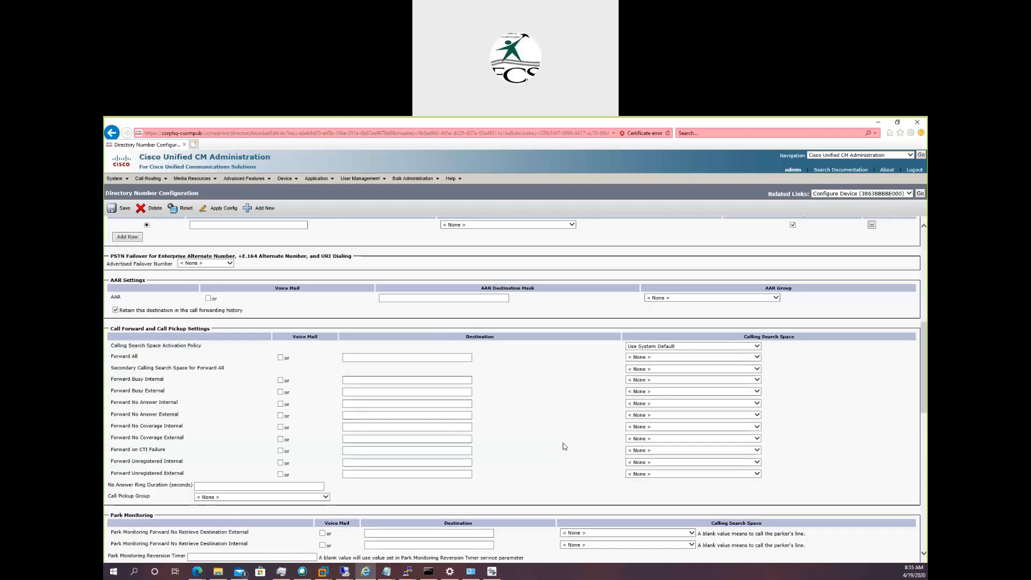
scroll(564, 446, "down", 3)
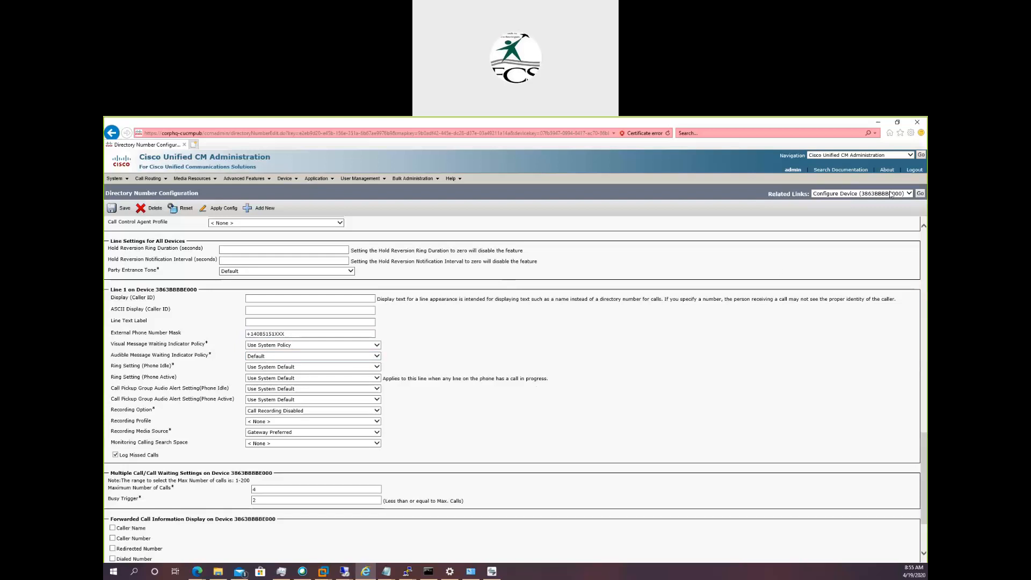
left_click(919, 193)
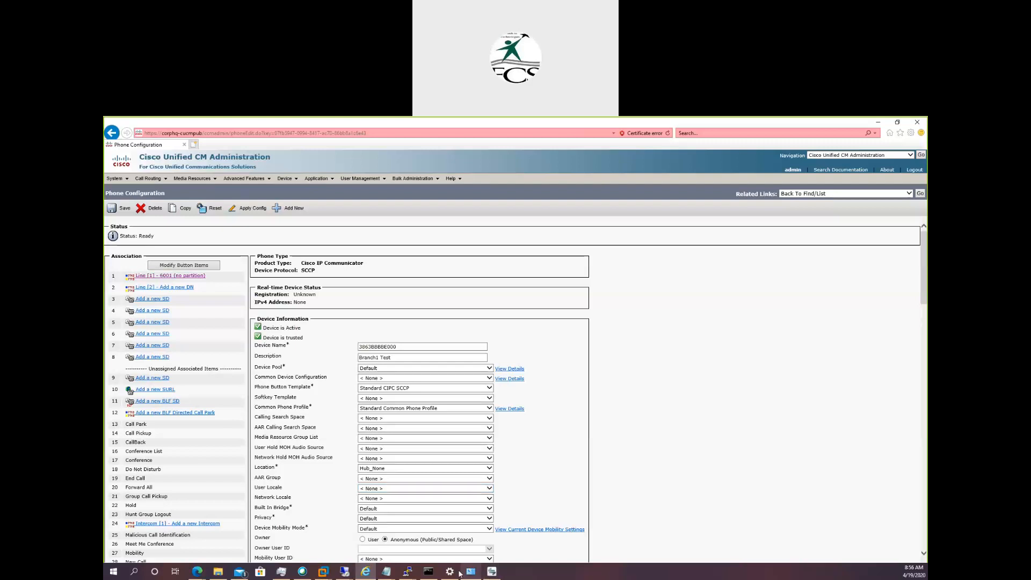
Switch to the Phone Provisioning notes in Notepad and highlight the "Auto Registration & Self Provisioning" entry, both as a whole and term by term.
left_click(387, 571)
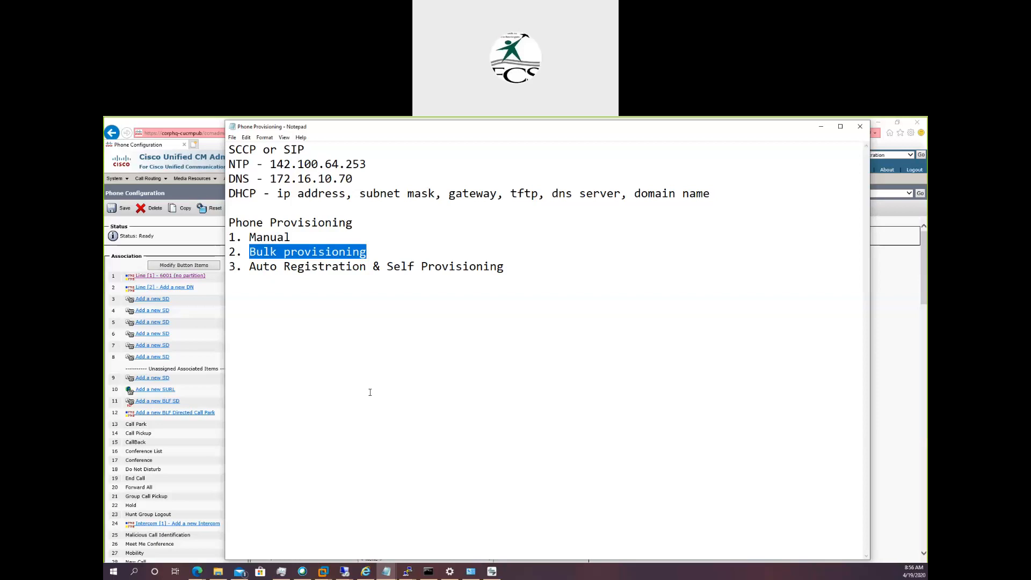
left_click_drag(250, 267, 503, 268)
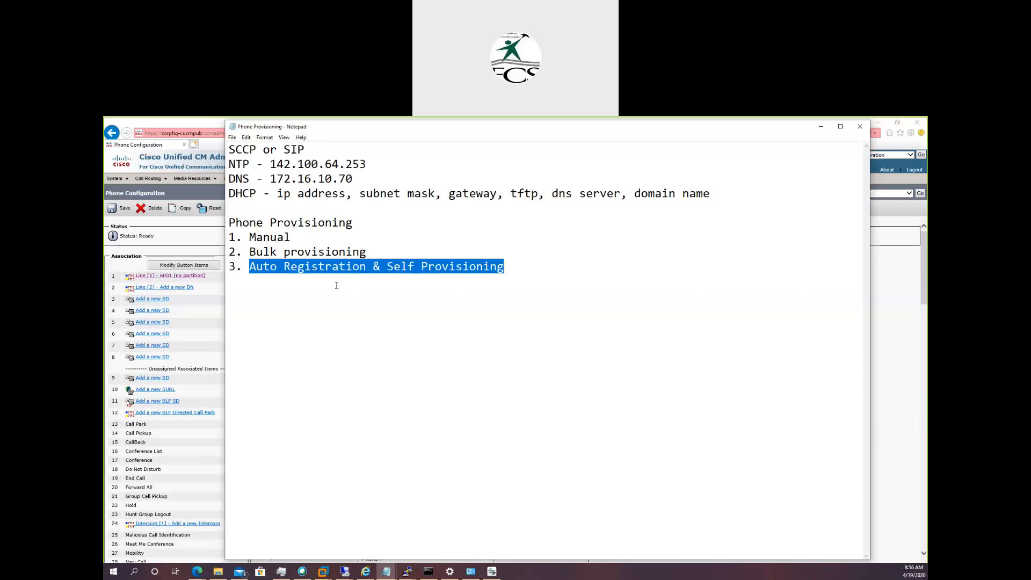
left_click_drag(368, 267, 246, 263)
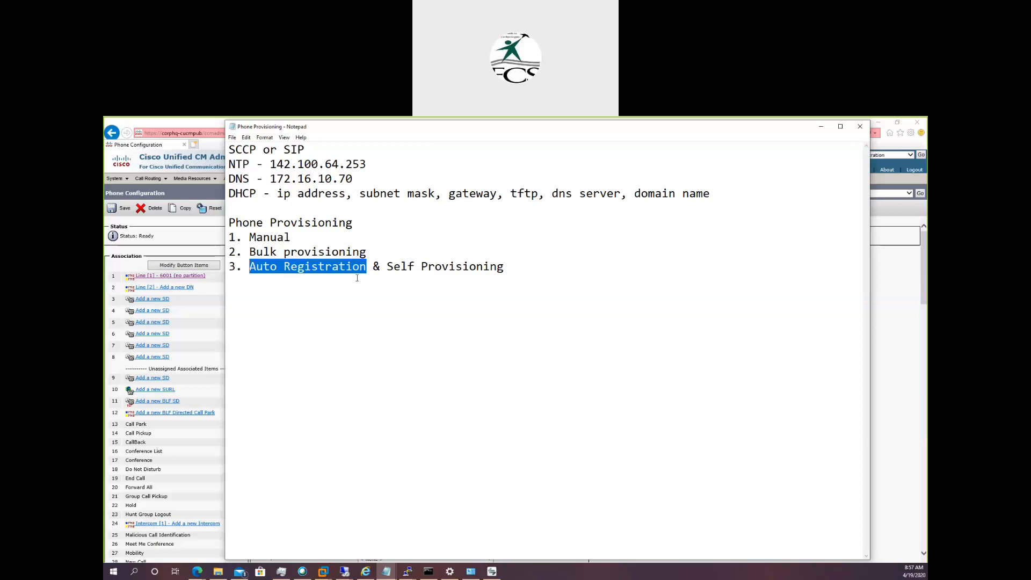
left_click_drag(387, 266, 514, 272)
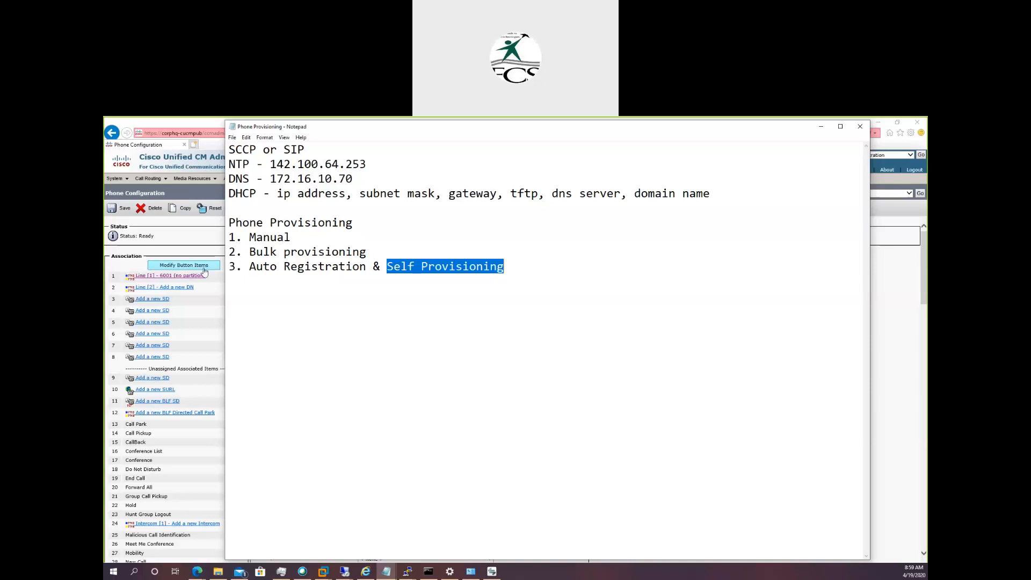
Switch back to Cisco Unified CM Administration and return from the Branch1 Test phone to the phone list.
left_click(195, 234)
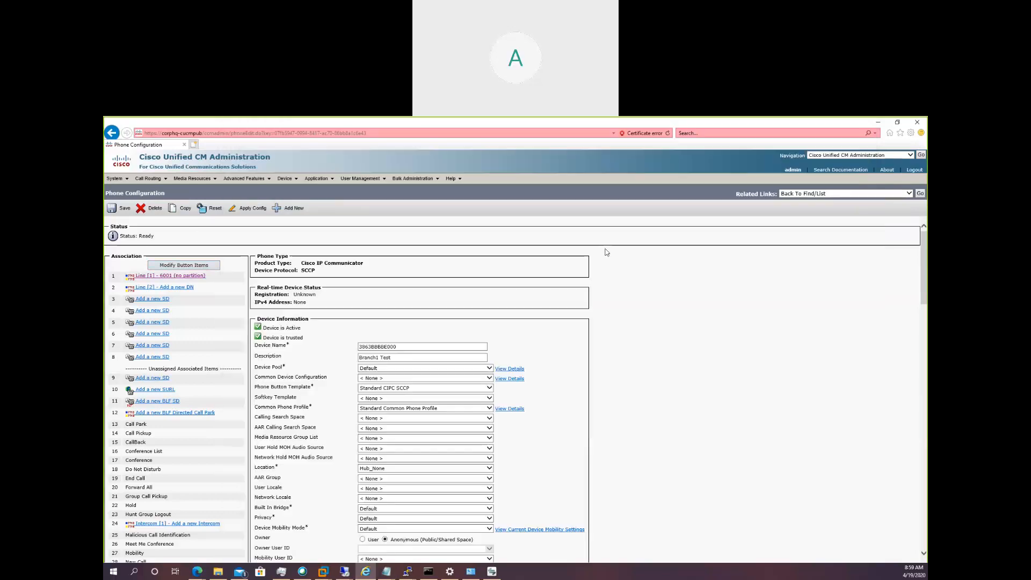
left_click(921, 193)
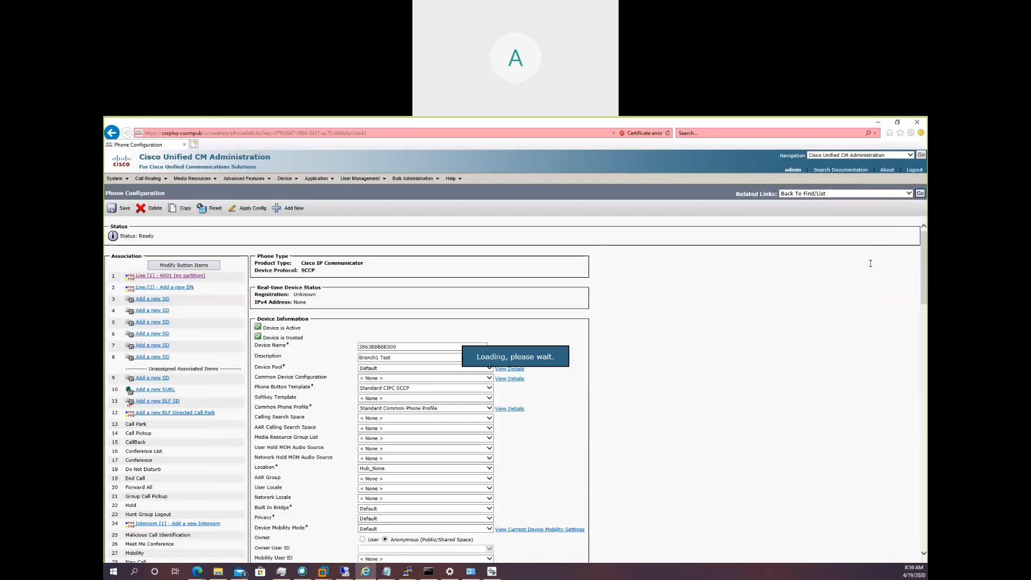